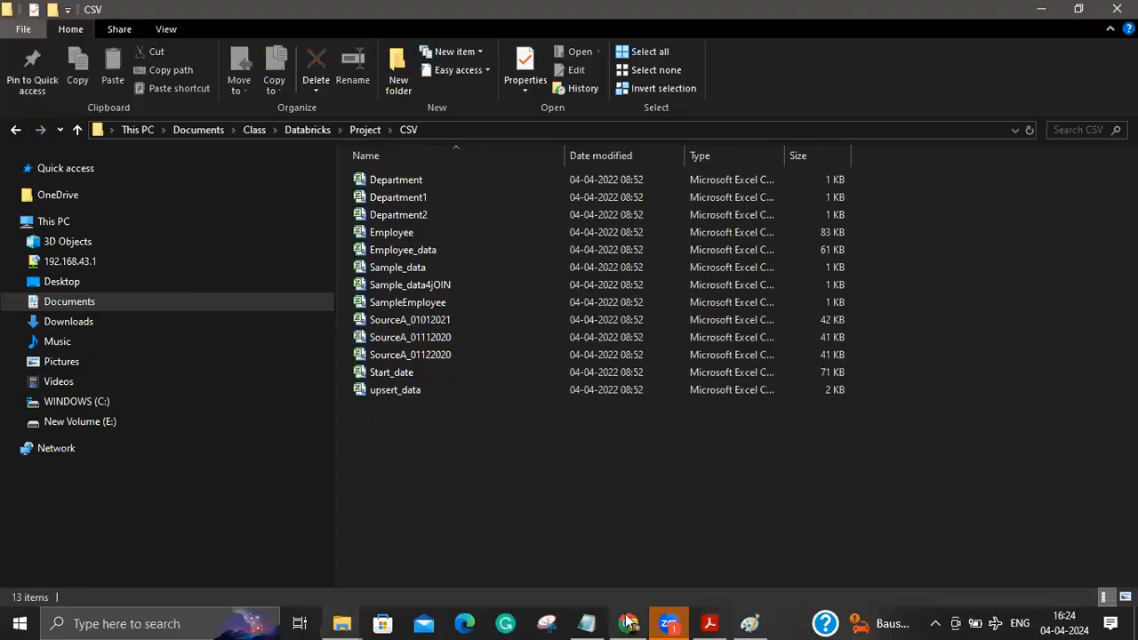
Step: Open the Azure portal in Chrome and sign in with the saved account
left_click(85, 17)
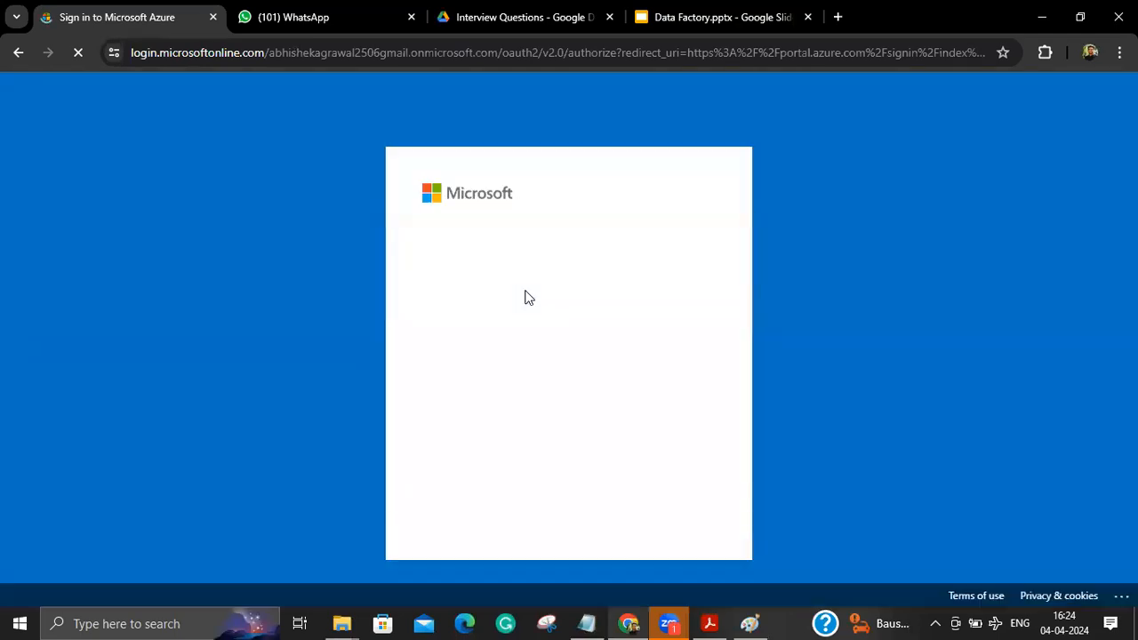
left_click(555, 307)
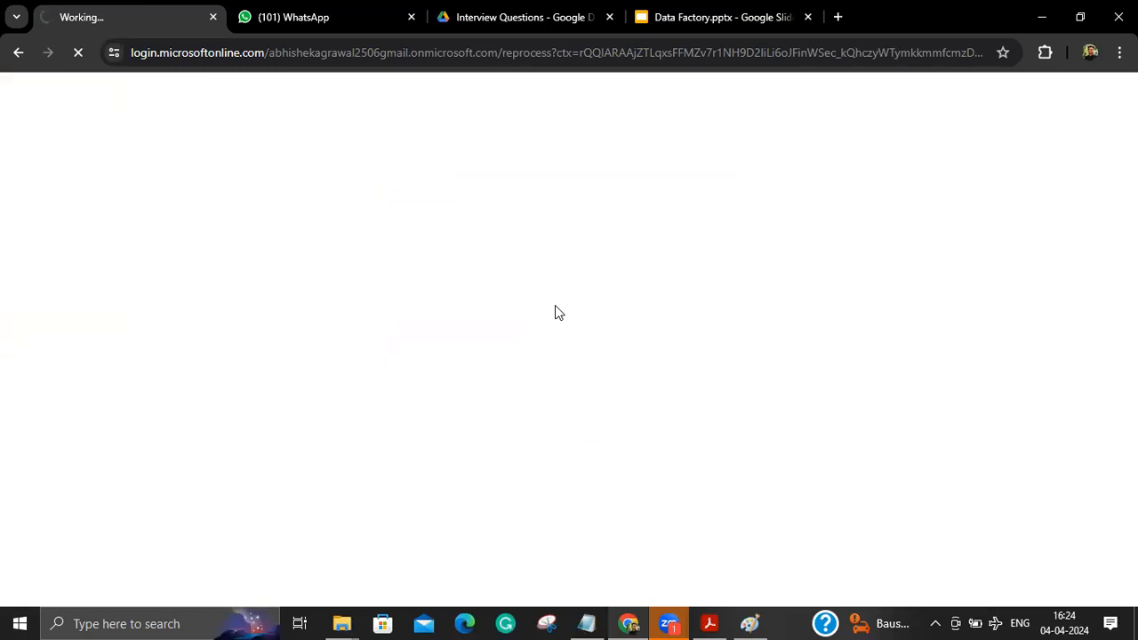
Step: Switch to File Explorer and examine the department, employee, sample, upsert and SourceA files in the project's CSV folder
left_click(1042, 17)
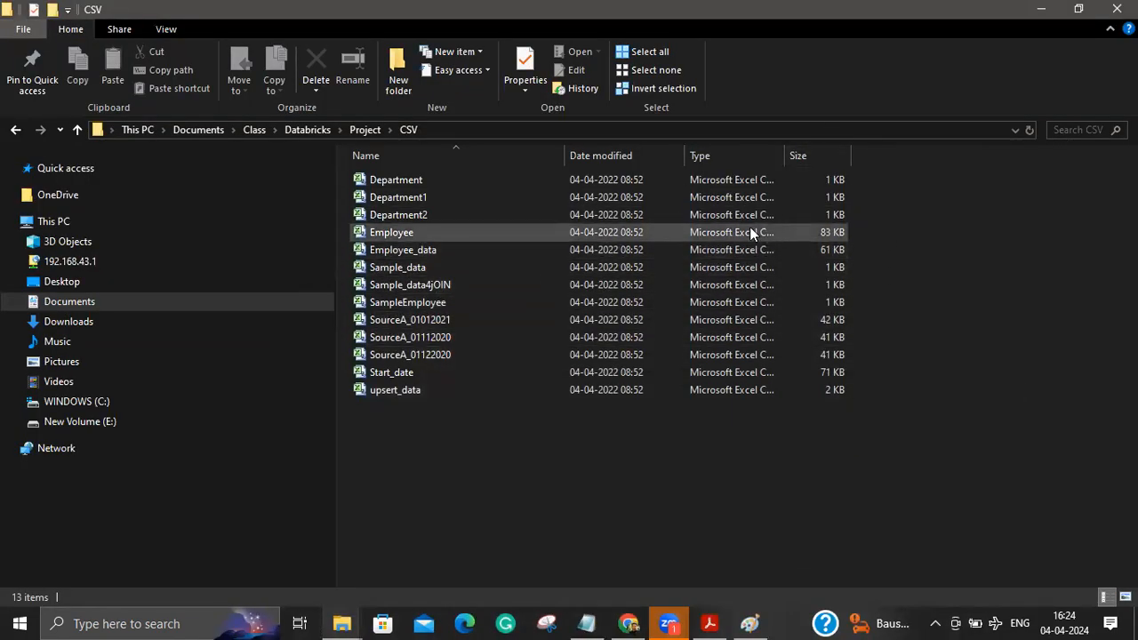
left_click(478, 182)
left_click(480, 215)
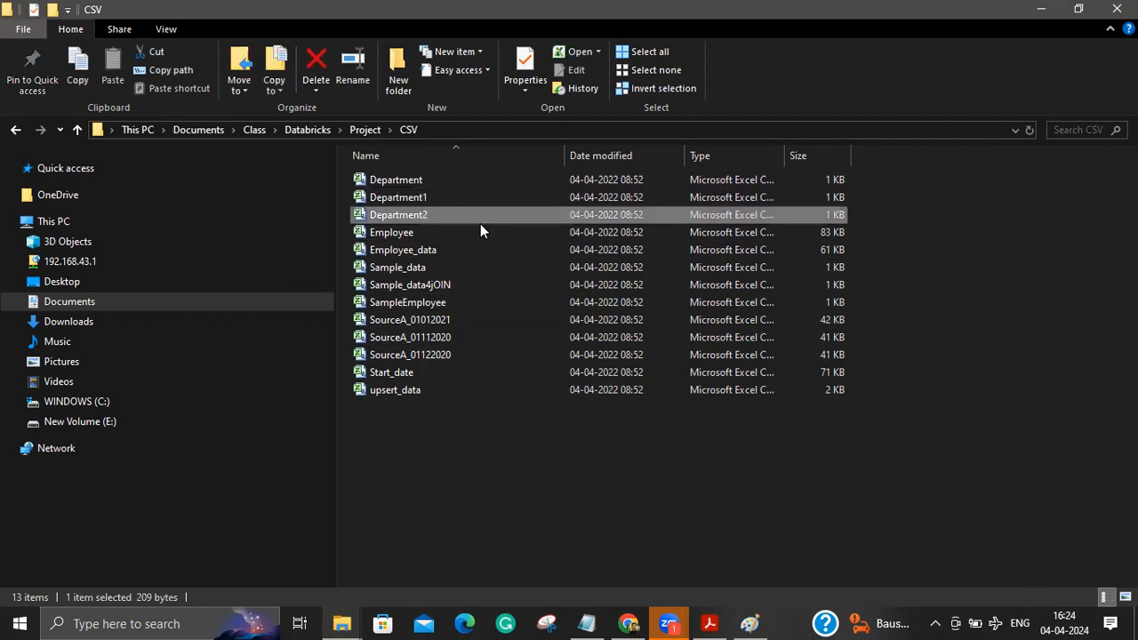
left_click(488, 274)
left_click(494, 228)
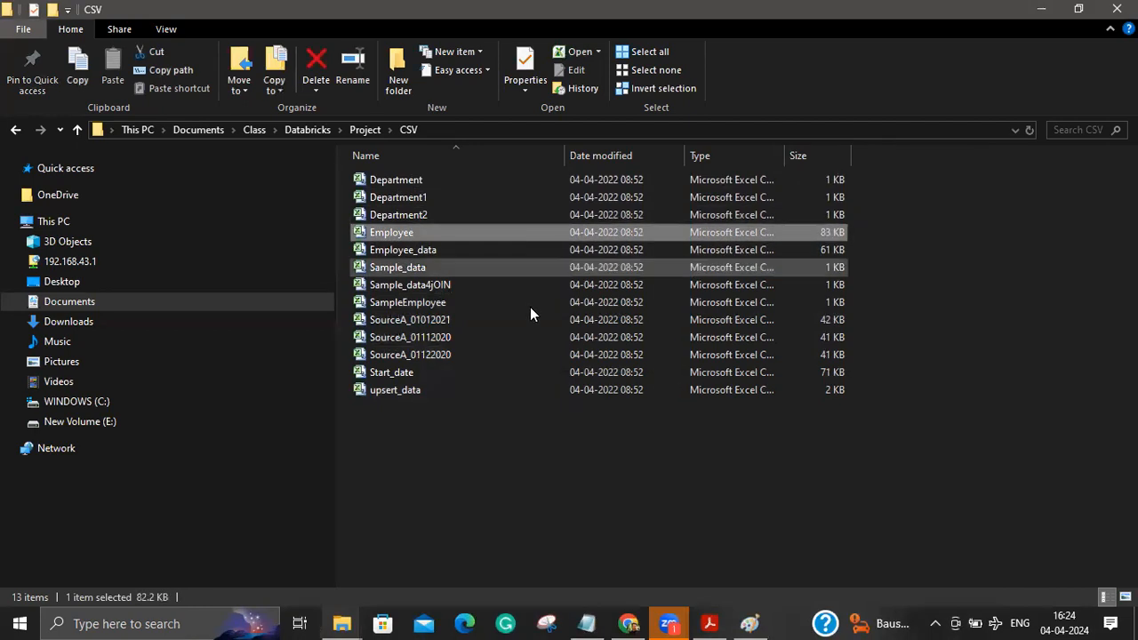
left_click(530, 320)
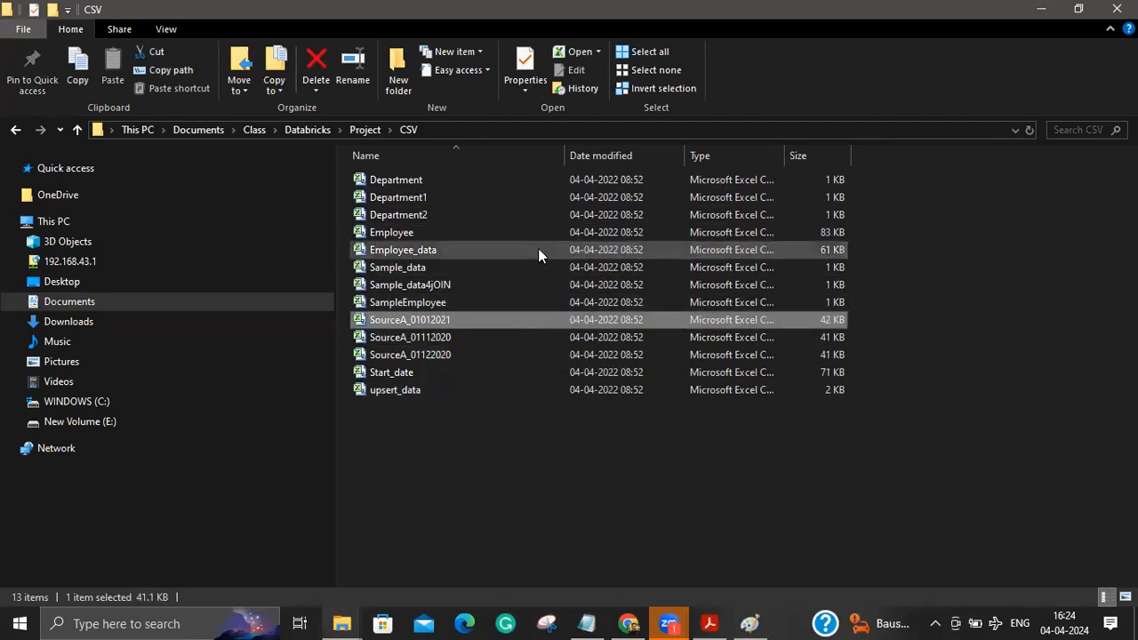
left_click(503, 180)
left_click(521, 233)
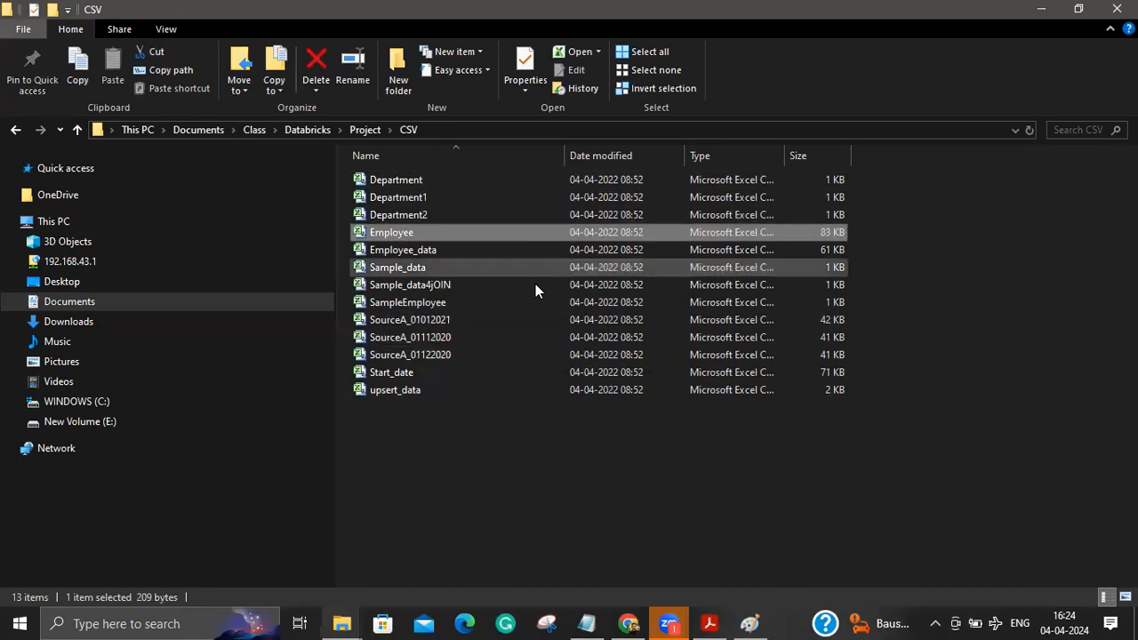
left_click(538, 397)
left_click(533, 355)
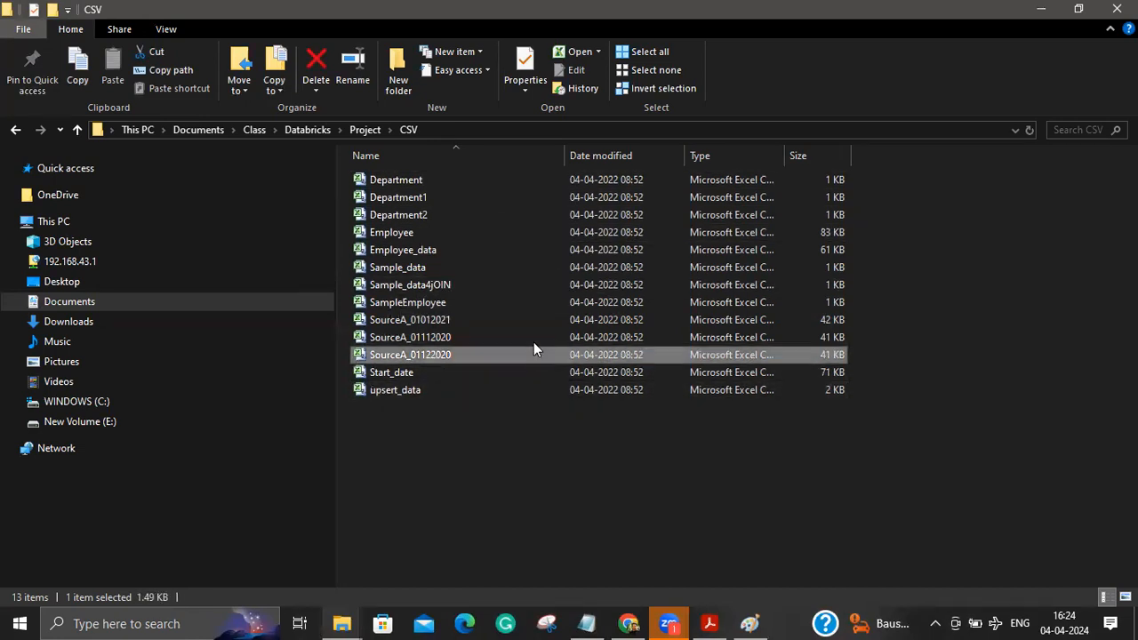
left_click(534, 320)
Step: Put File Explorer away, view the Azure Data Factory architecture diagram in the Acrobat PDF, and return to the Azure portal
left_click(1038, 8)
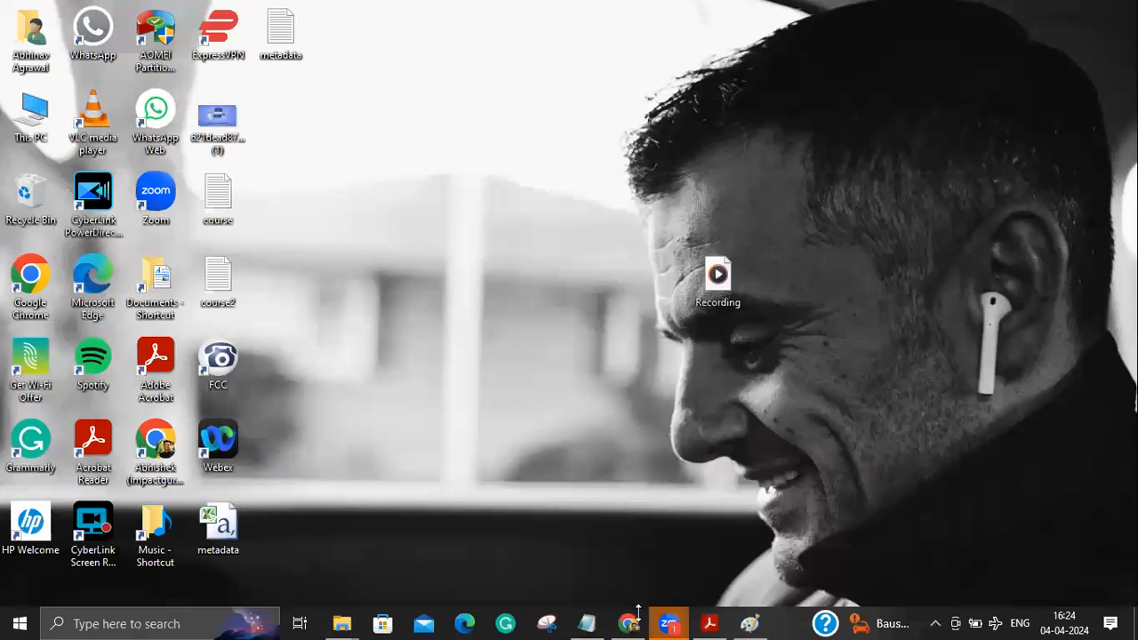
left_click(709, 622)
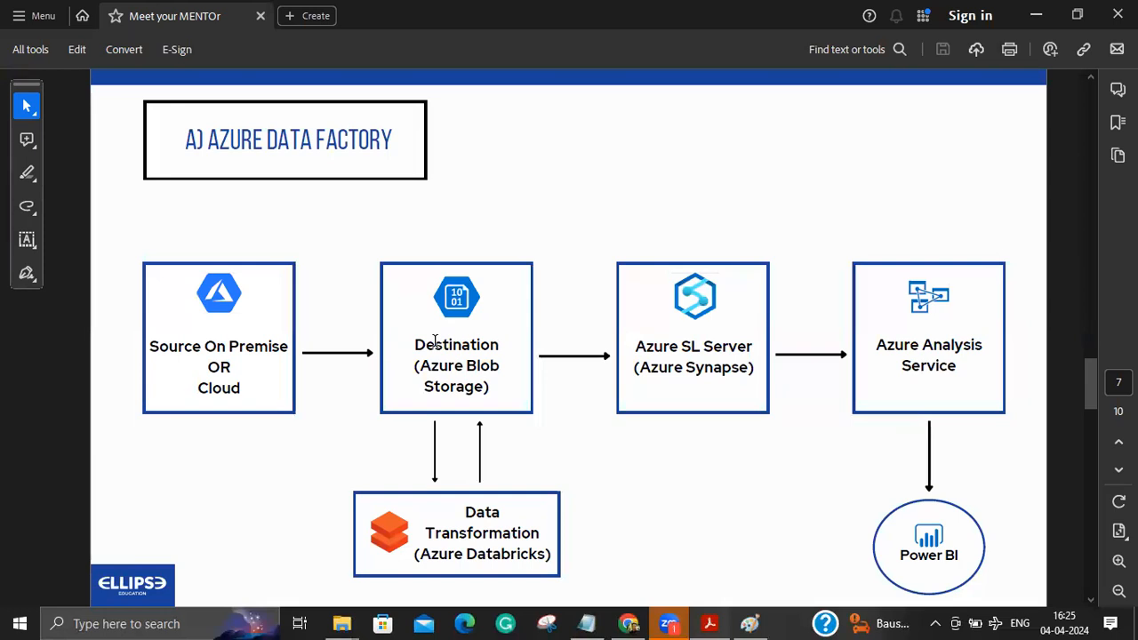
left_click(1050, 5)
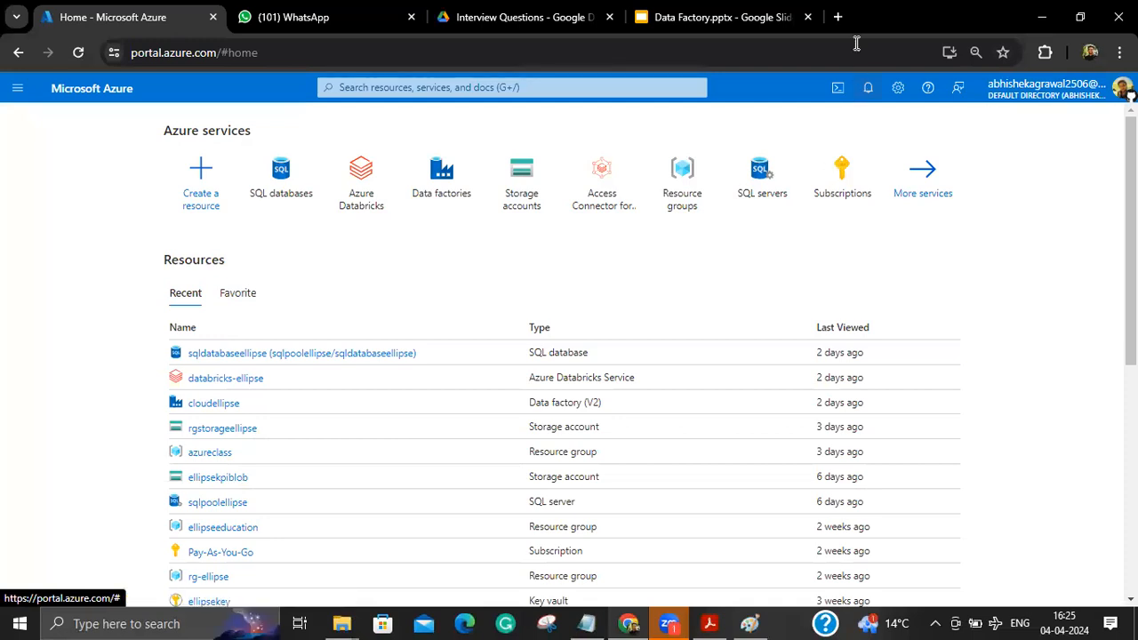
Step: Open portal.azure.com in a new incognito window
left_click(1120, 52)
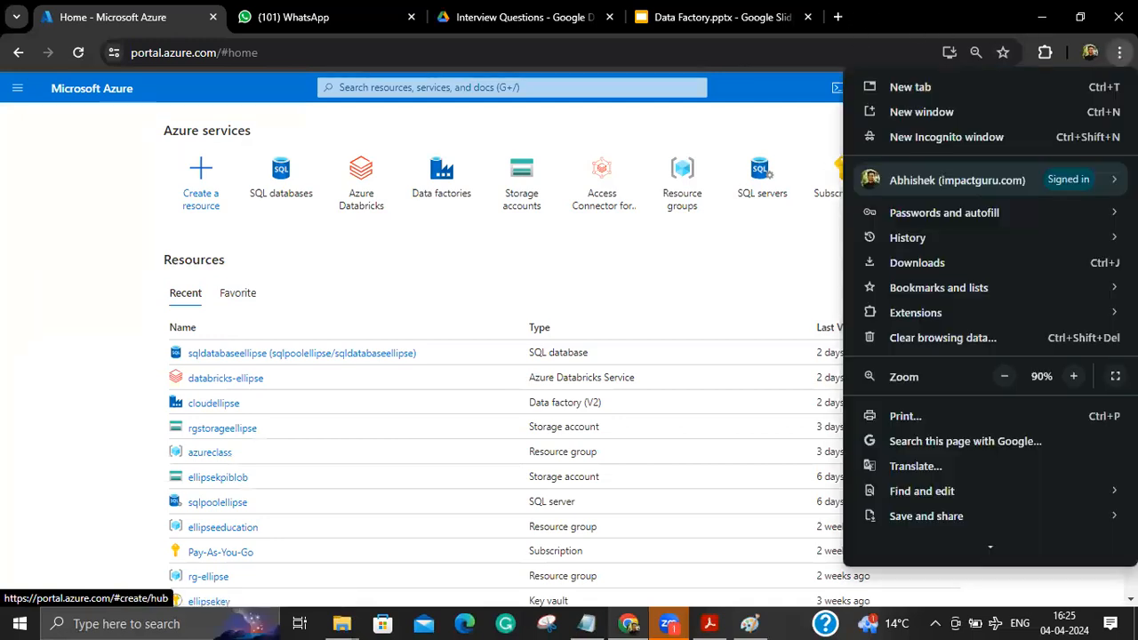
left_click(1043, 133)
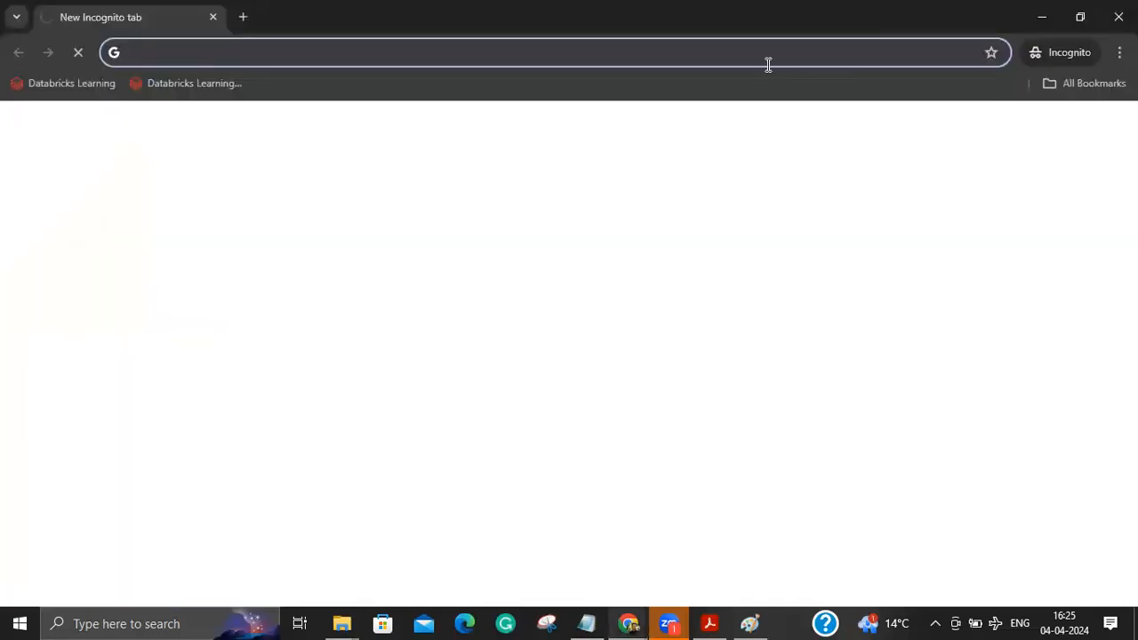
type("po")
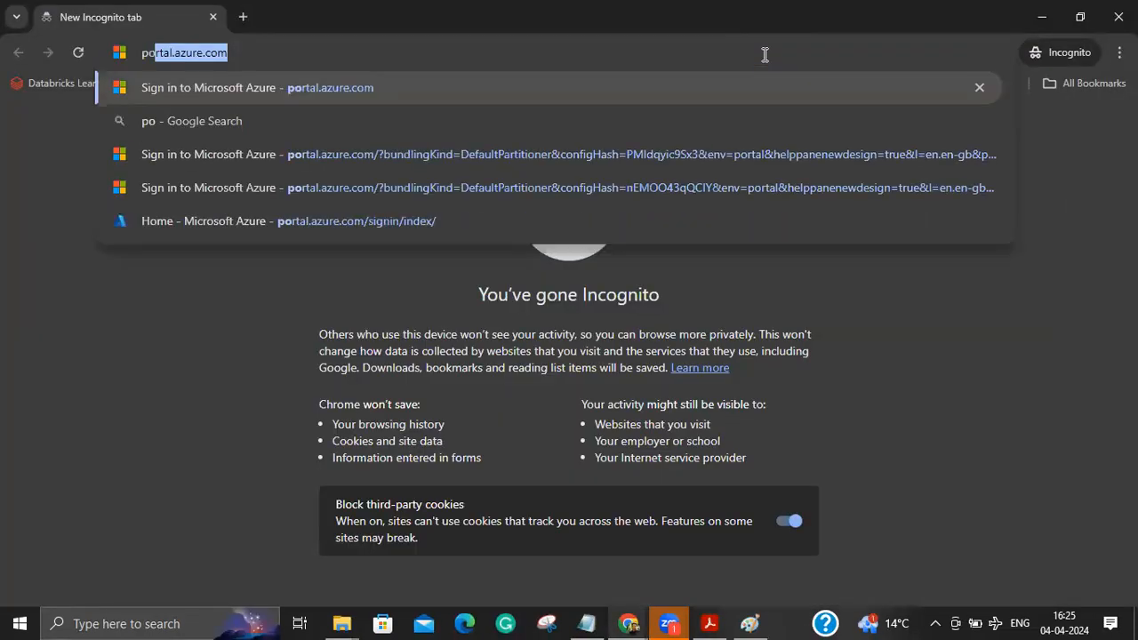
key("Return")
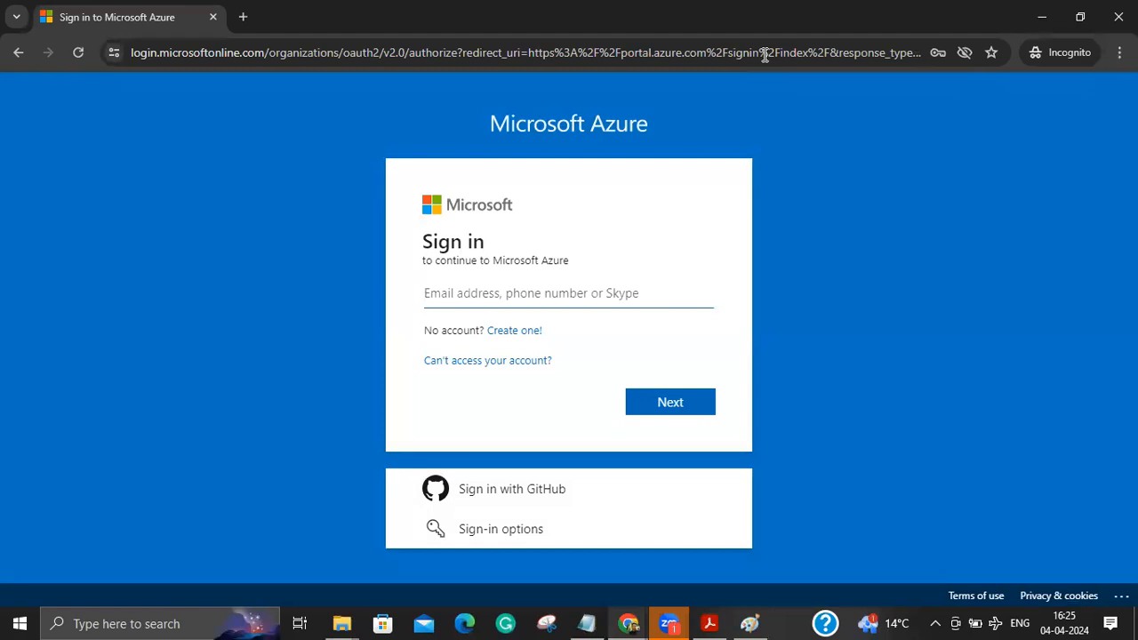
Step: View the saved account suggestions for the Azure sign-in field, and return to the signed-in Azure portal window
left_click(603, 293)
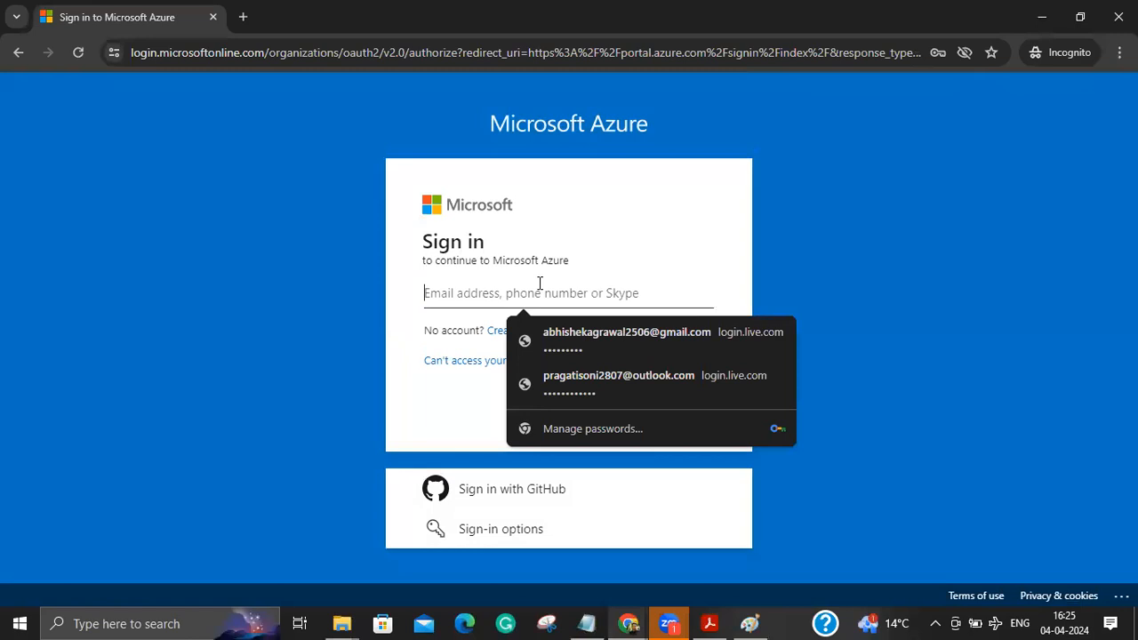
left_click(391, 312)
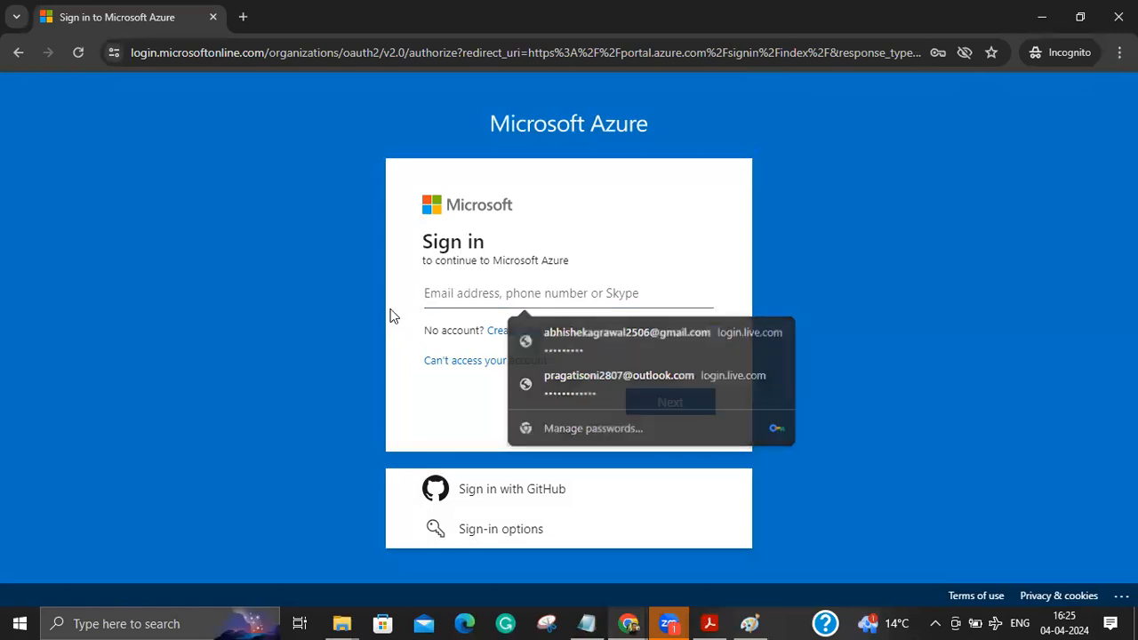
left_click(518, 302)
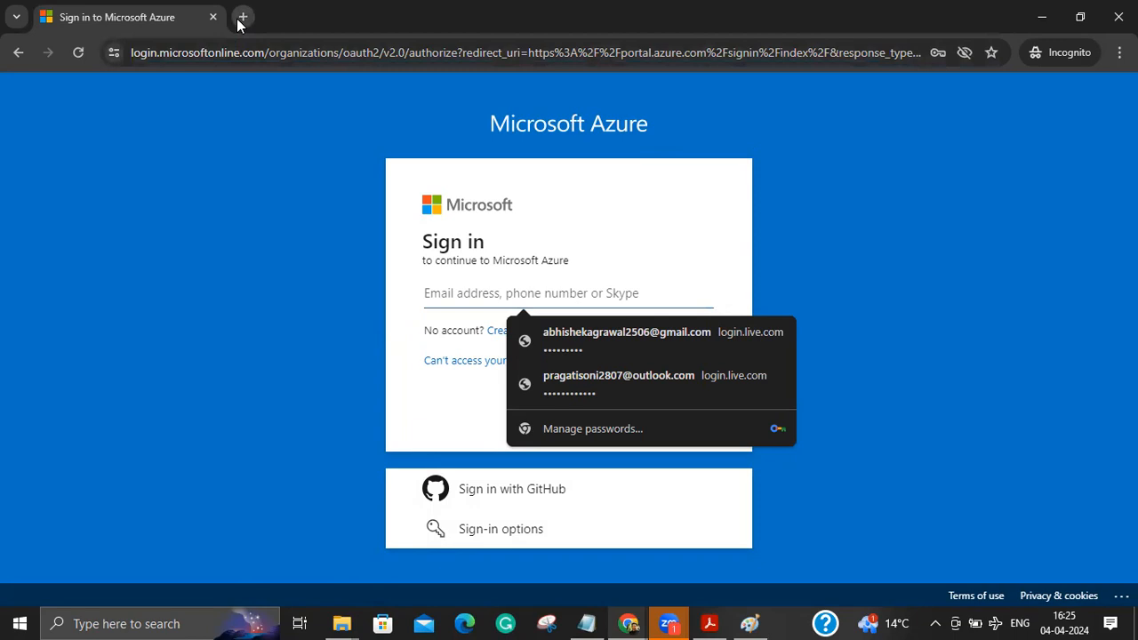
left_click(1042, 17)
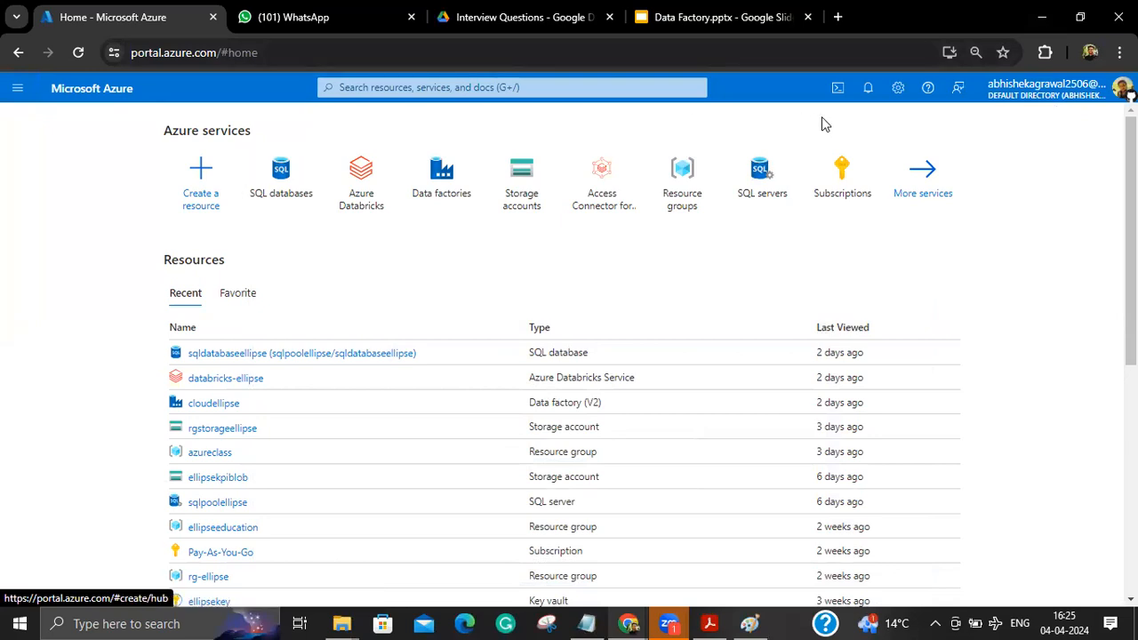
Step: Search the portal for "entra" and open Microsoft Entra ID
left_click(545, 91)
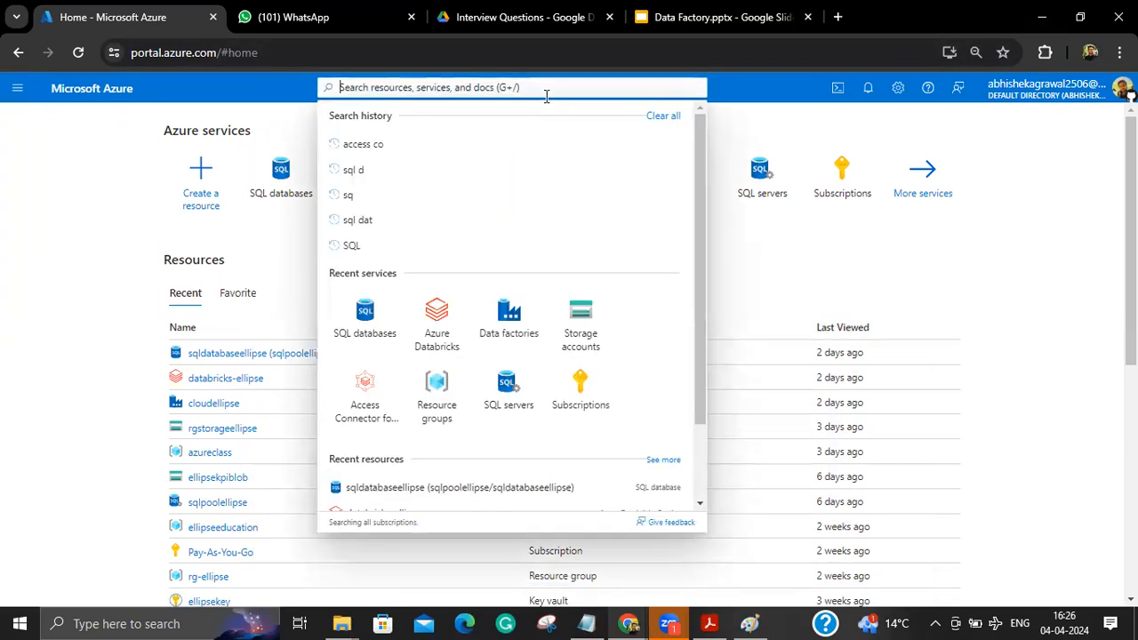
type("entra")
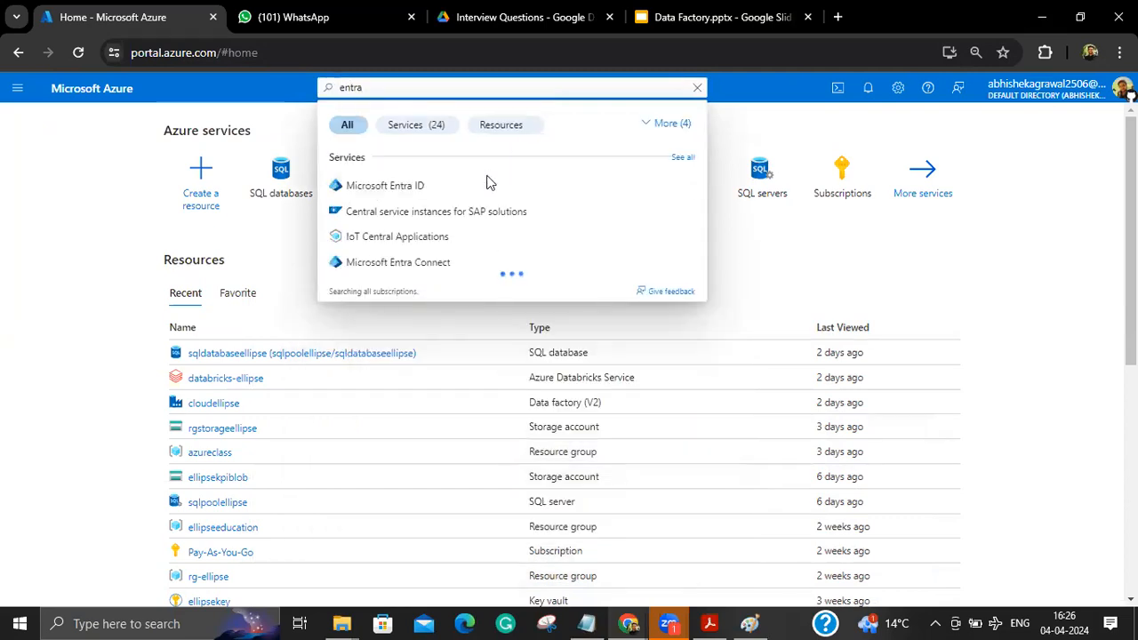
left_click(404, 184)
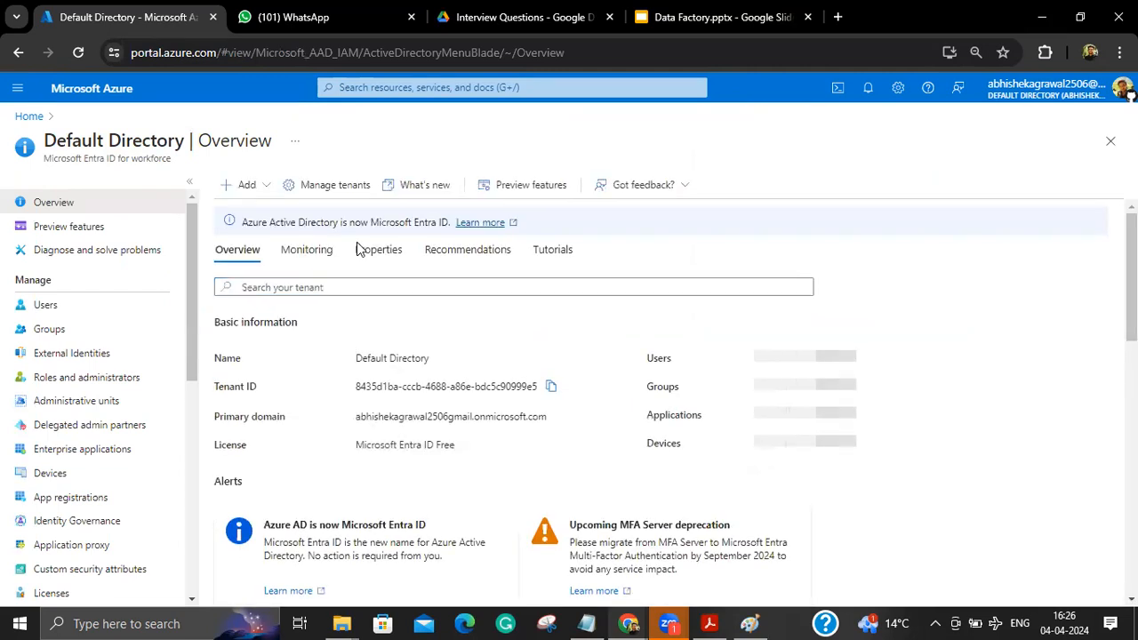
Step: Switch the current directory to the ABC tenant through Manage tenants
left_click(343, 187)
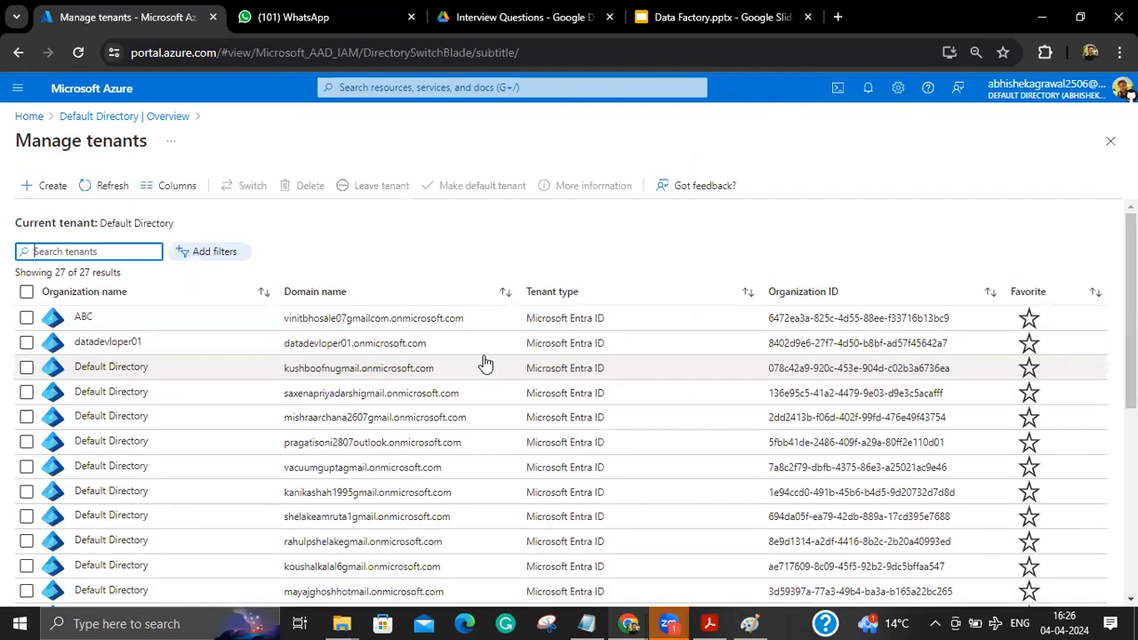
left_click(27, 319)
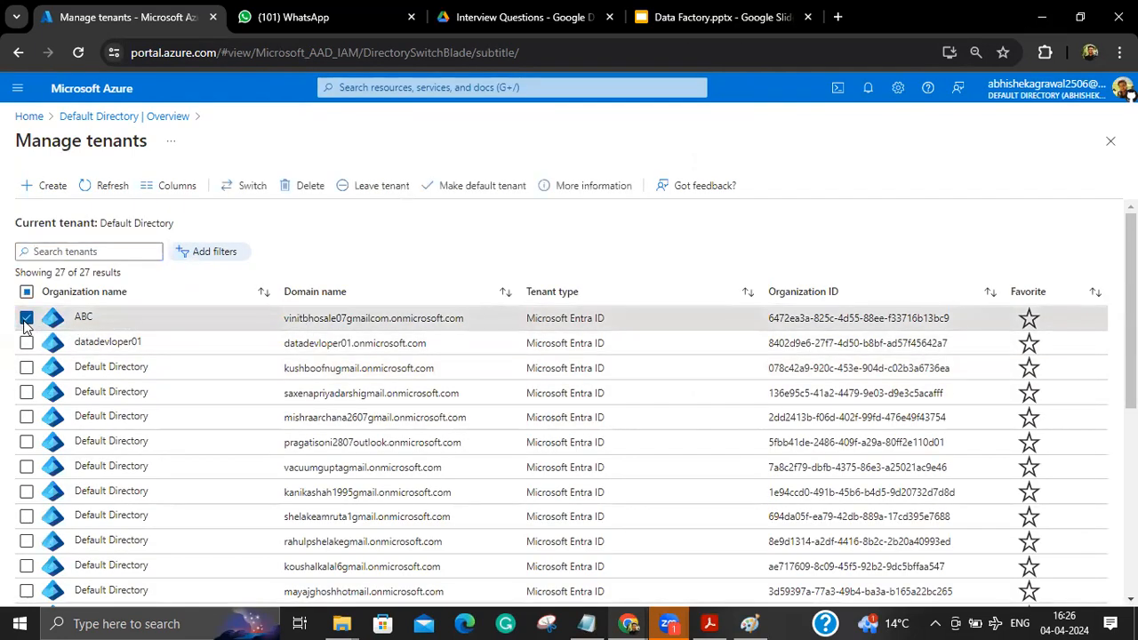
left_click(240, 198)
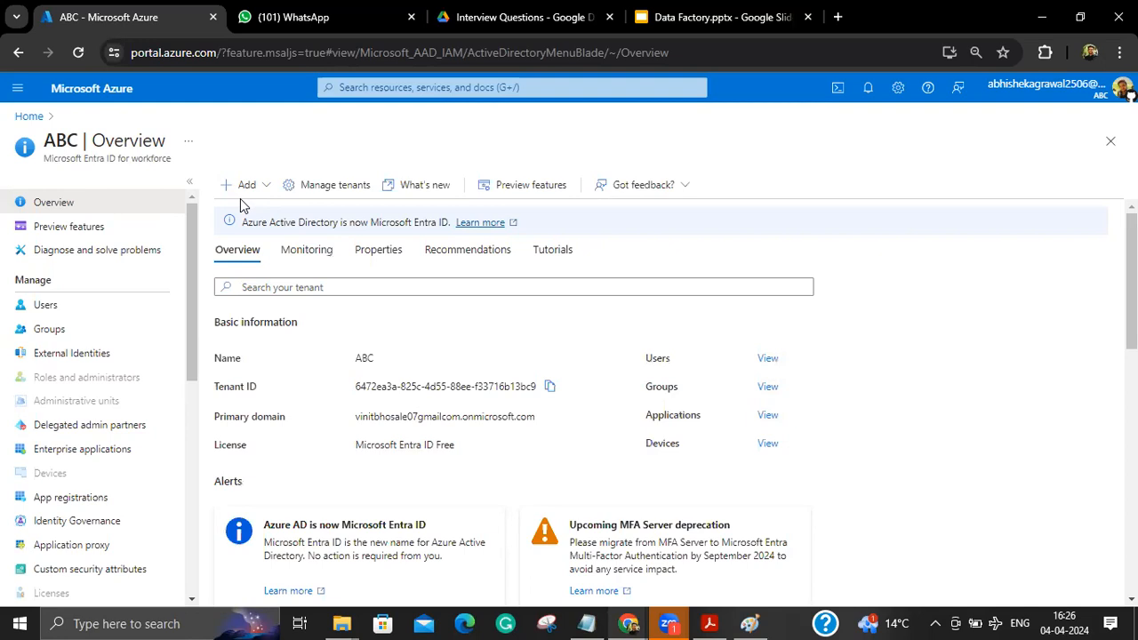
Step: Check the ABC tenant's subscriptions and return to the portal home page
left_click(29, 116)
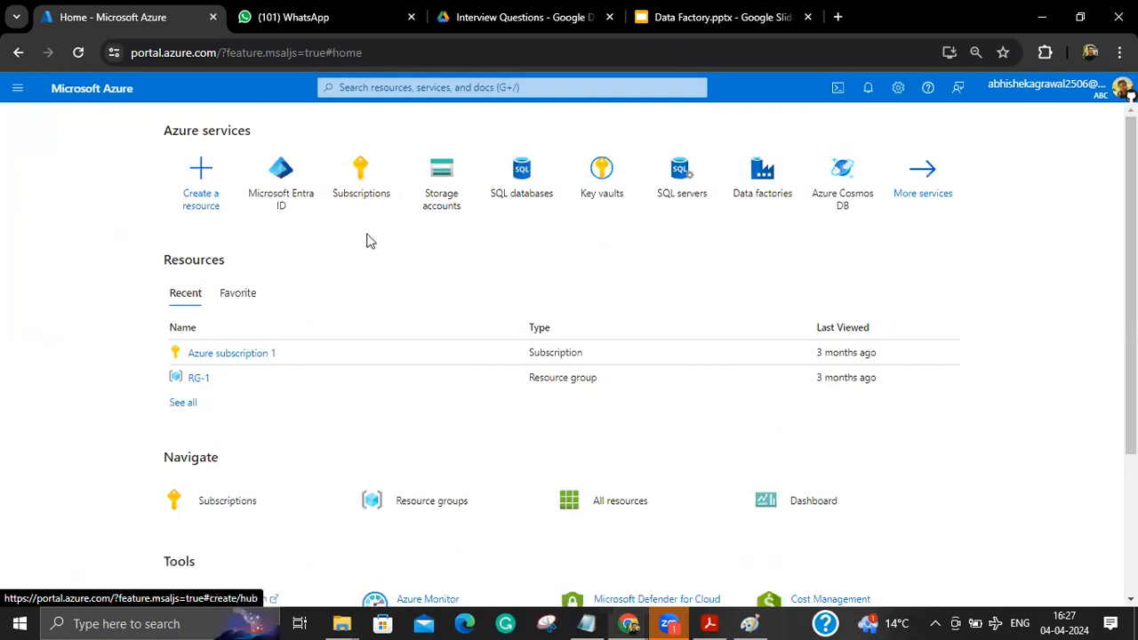
left_click(380, 198)
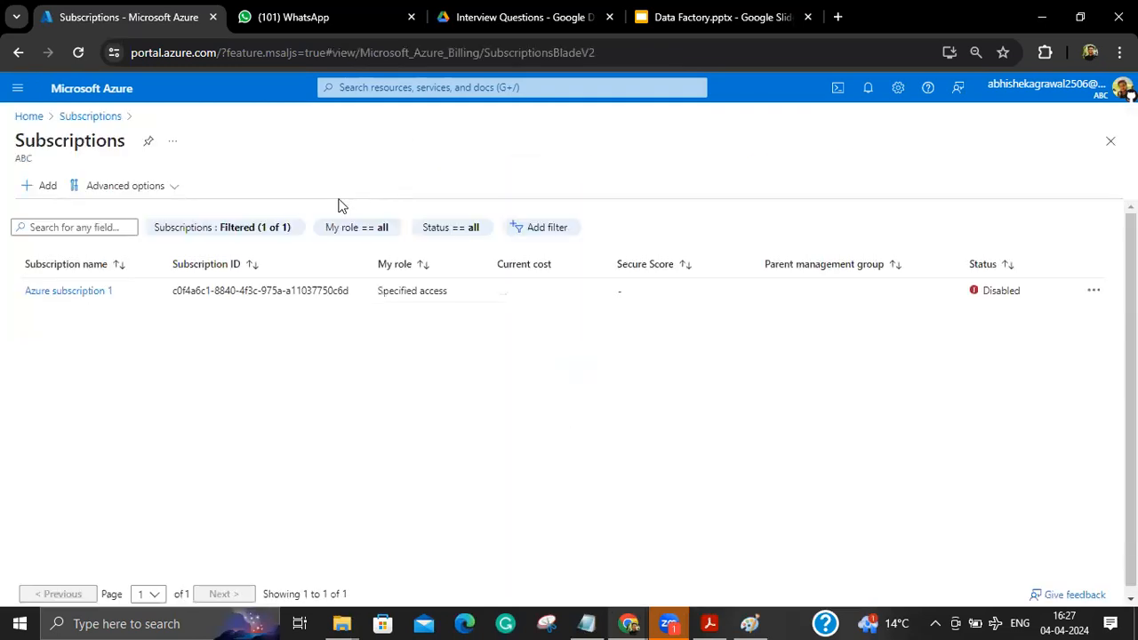
left_click(17, 119)
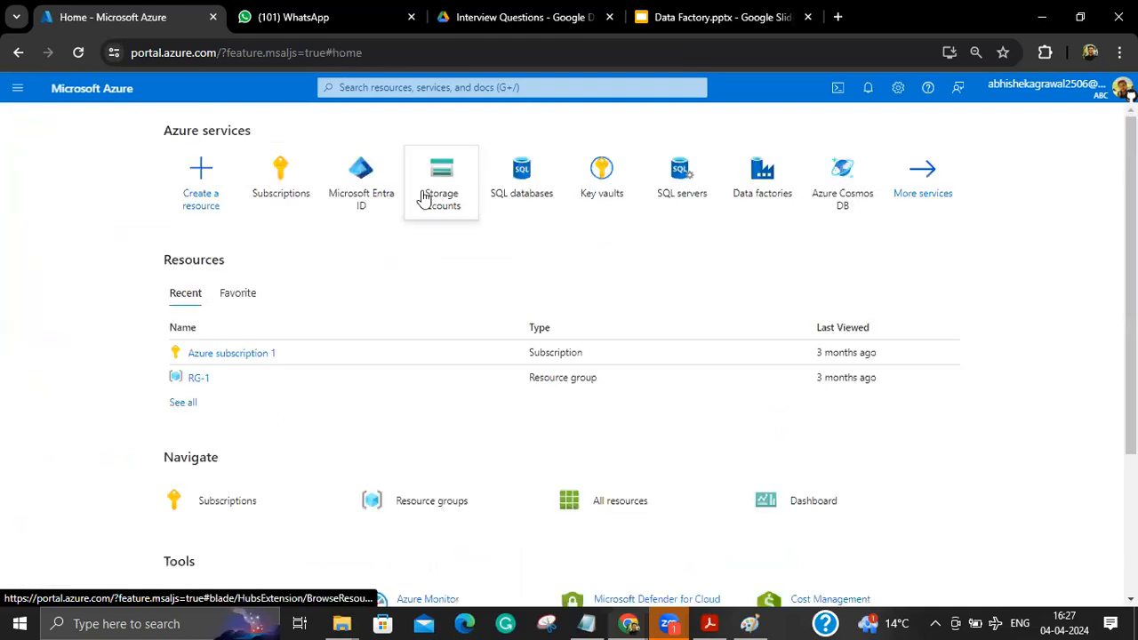
Step: Open Microsoft Entra ID and switch the current directory to the eleventh listed tenant, a Default Directory, in Manage tenants
left_click(376, 201)
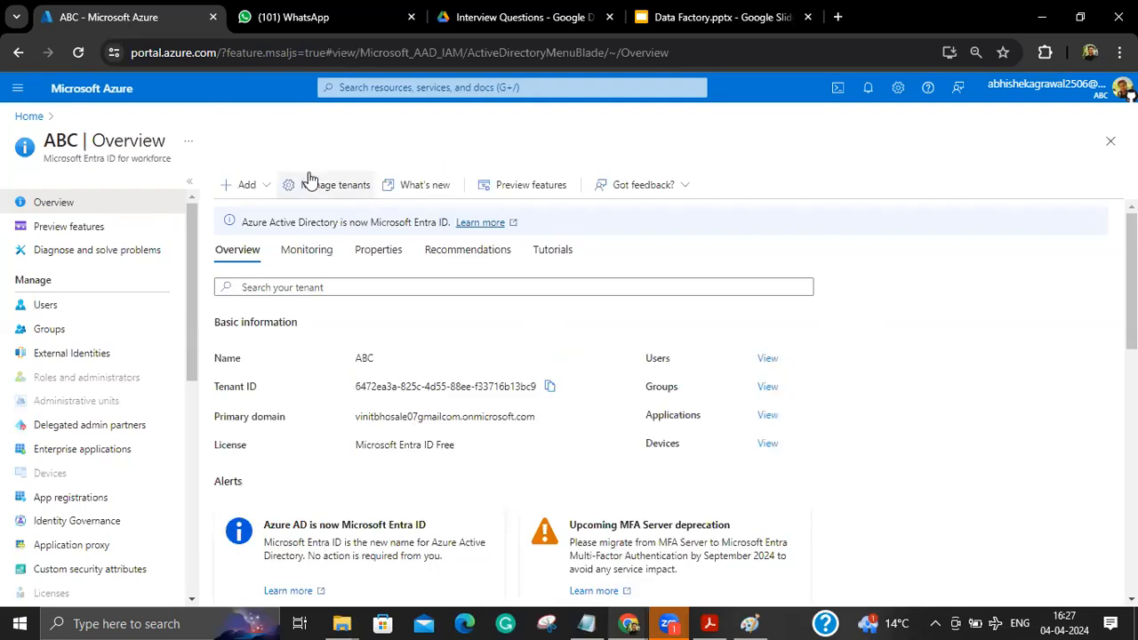
left_click(311, 179)
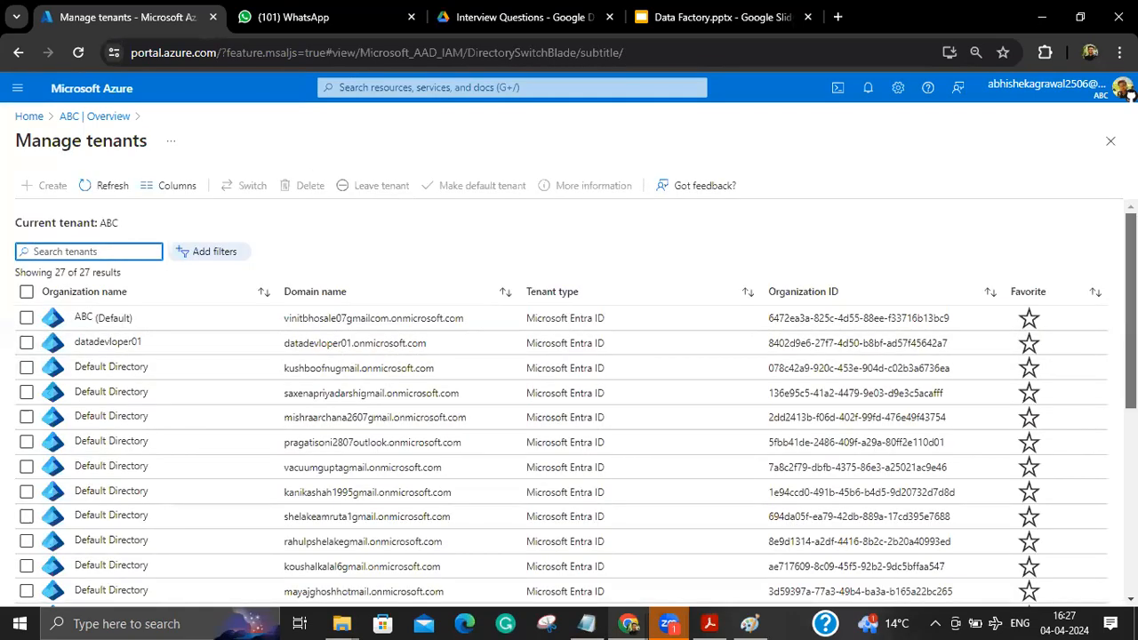
scroll(569, 400, "down", 3)
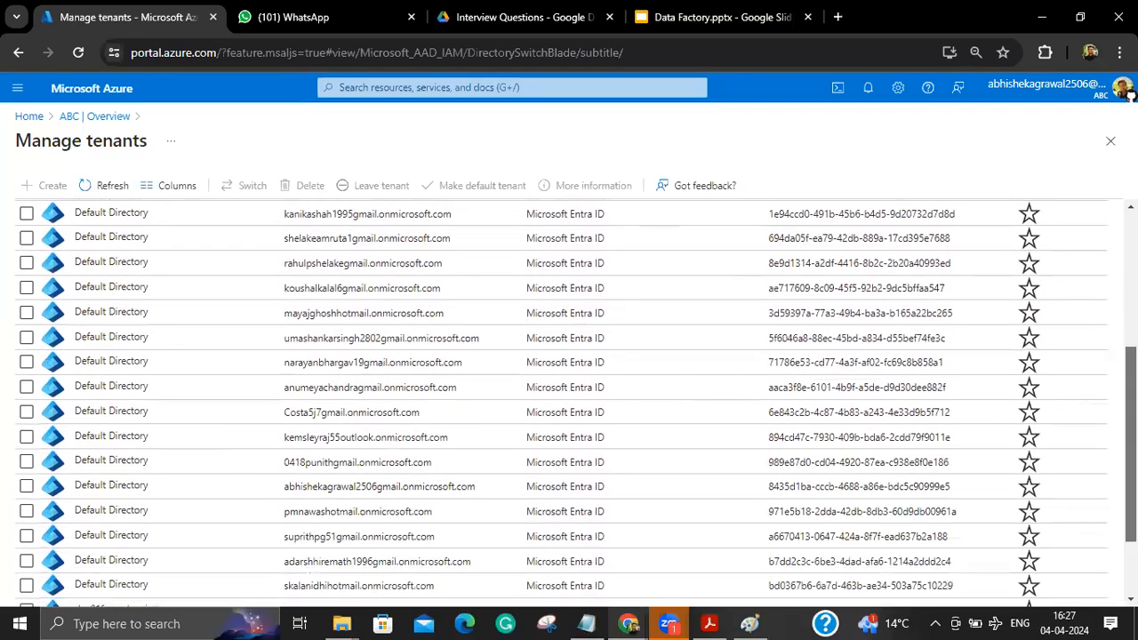
scroll(569, 400, "down", 2)
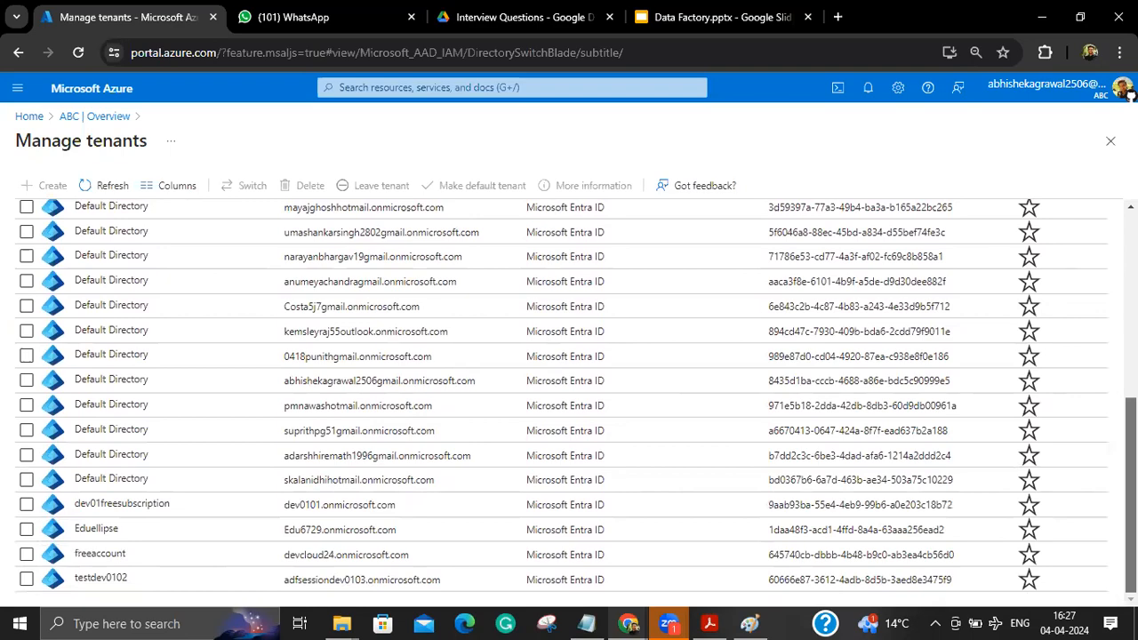
scroll(569, 400, "up", 2)
scroll(1108, 462, "up", 2)
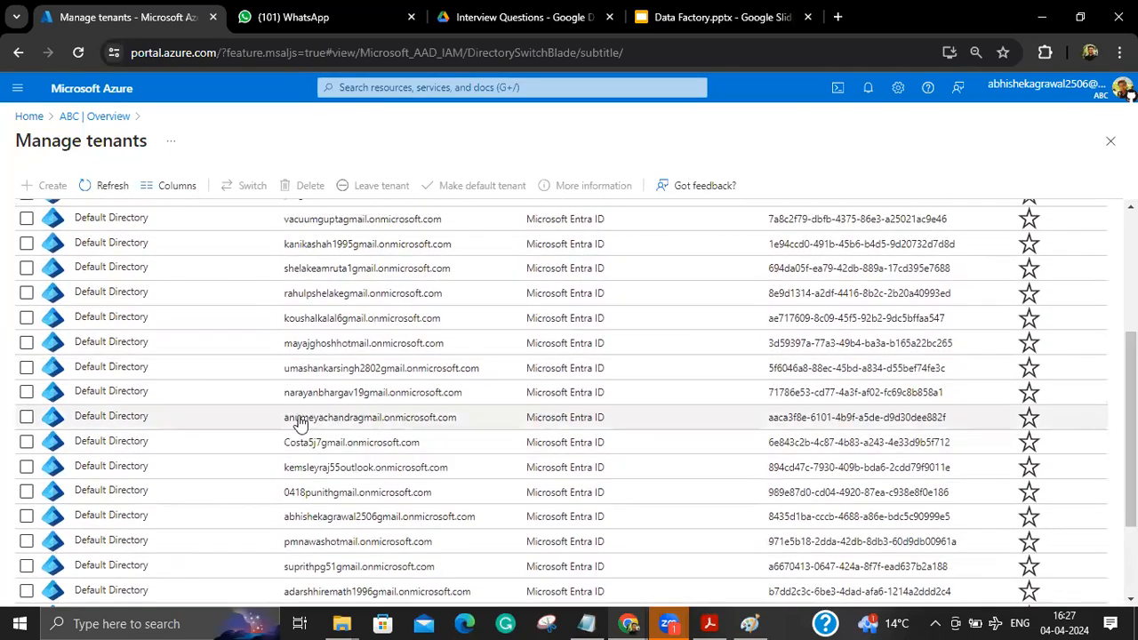
scroll(1130, 418, "up", 1)
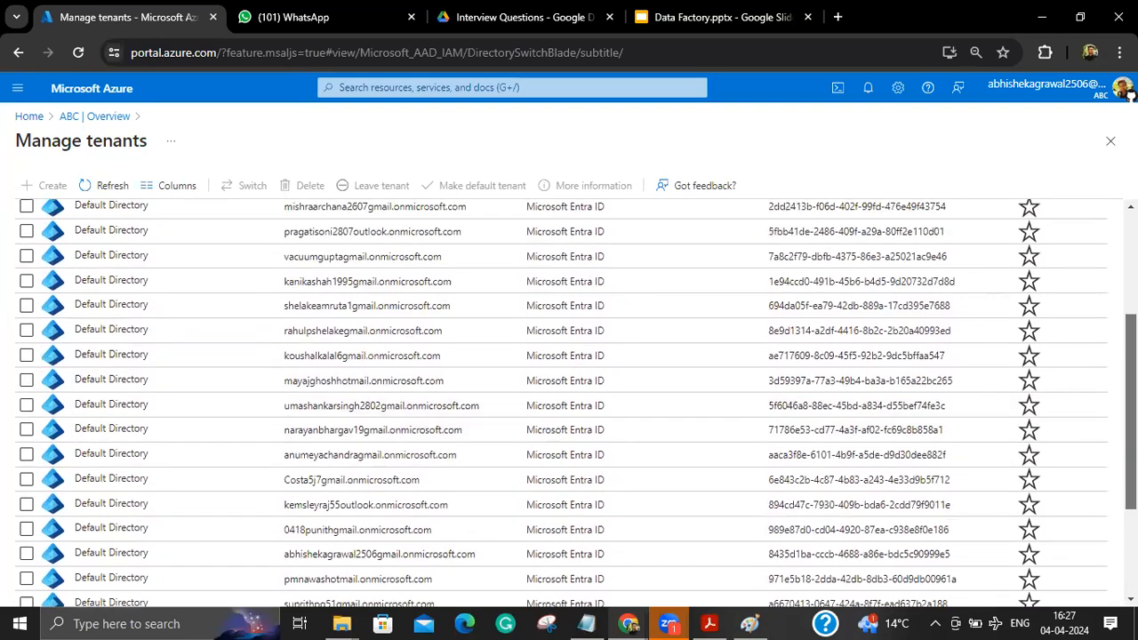
scroll(648, 337, "up", 1)
left_click(27, 376)
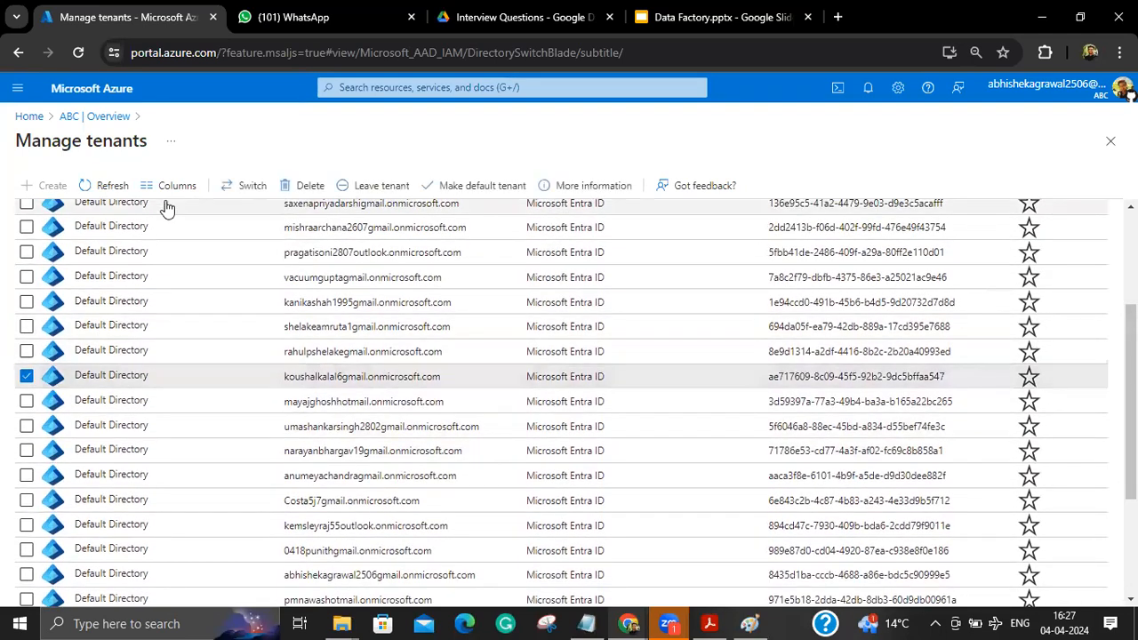
left_click(229, 185)
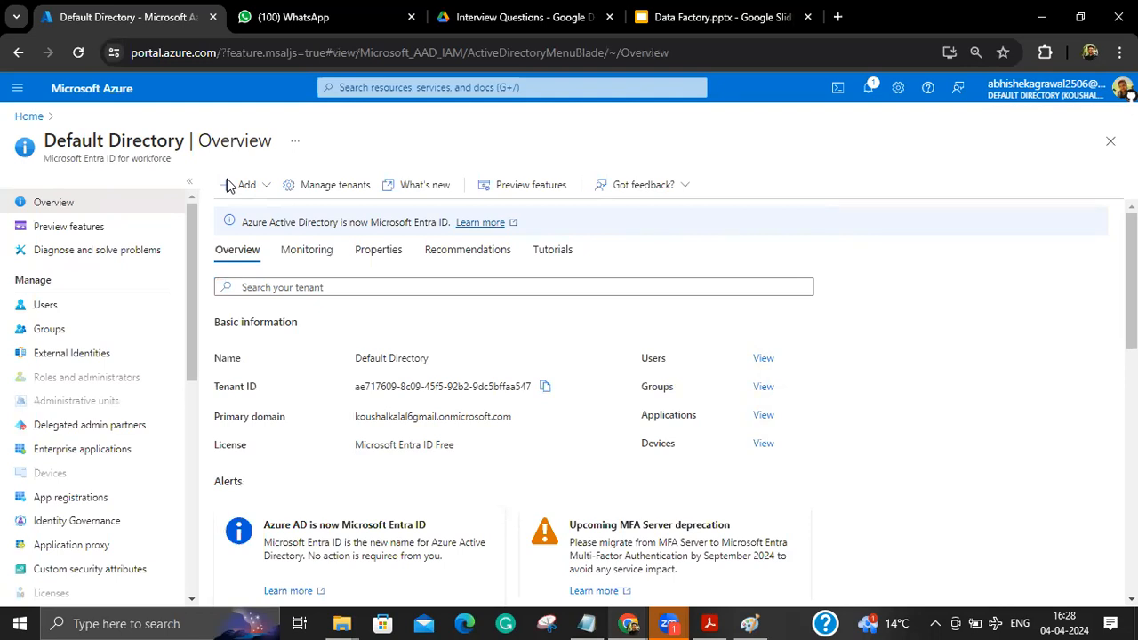
Step: Highlight the $200 free credit offer on the portal home page and check this tenant's subscriptions
left_click(43, 119)
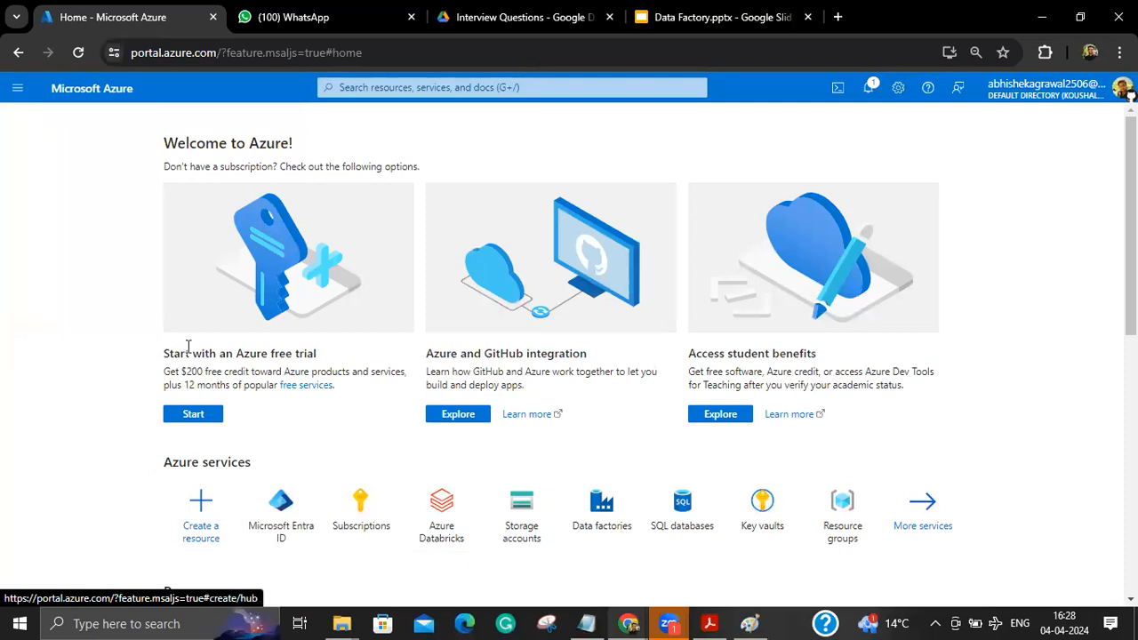
left_click_drag(173, 374, 259, 374)
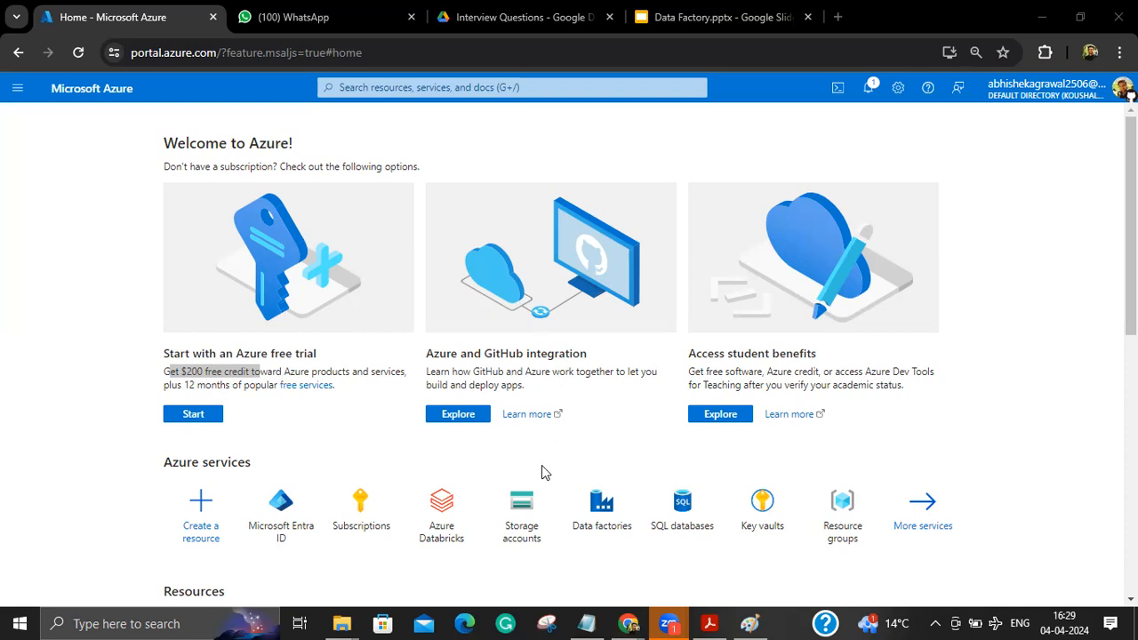
left_click(360, 503)
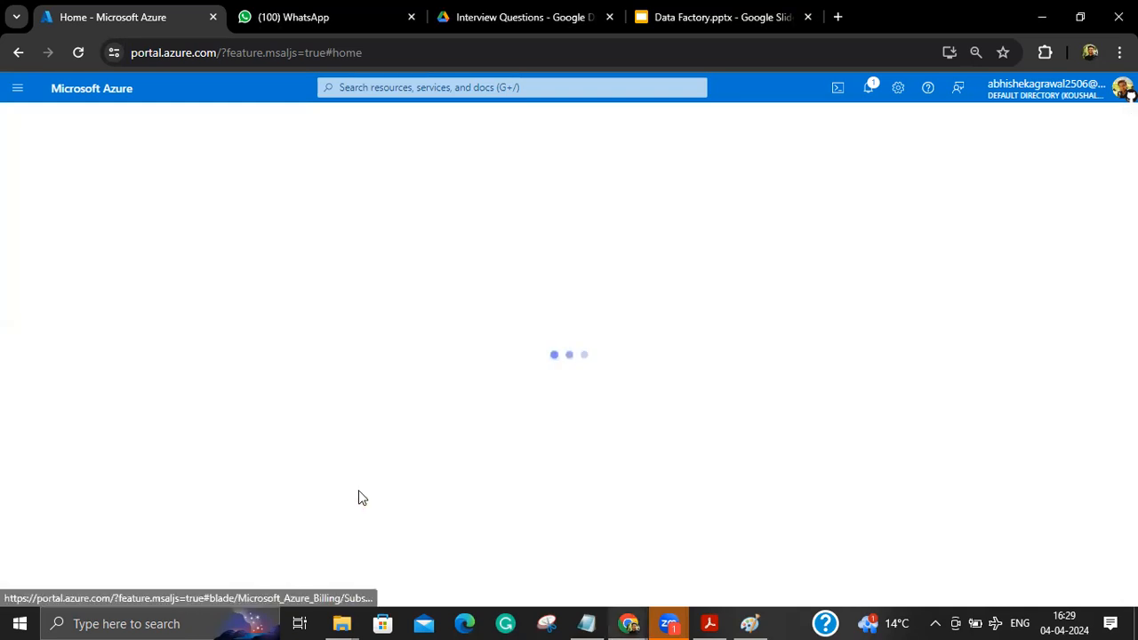
left_click(29, 117)
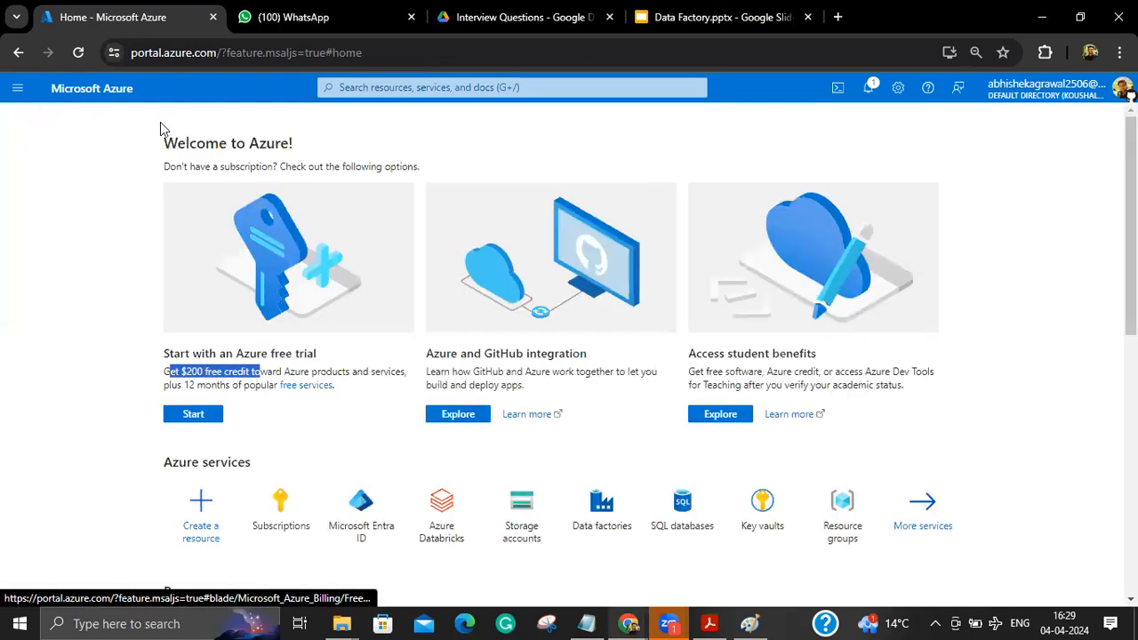
Step: Search the portal for "entra" and open the Microsoft Entra ID overview
left_click(382, 87)
type("entra")
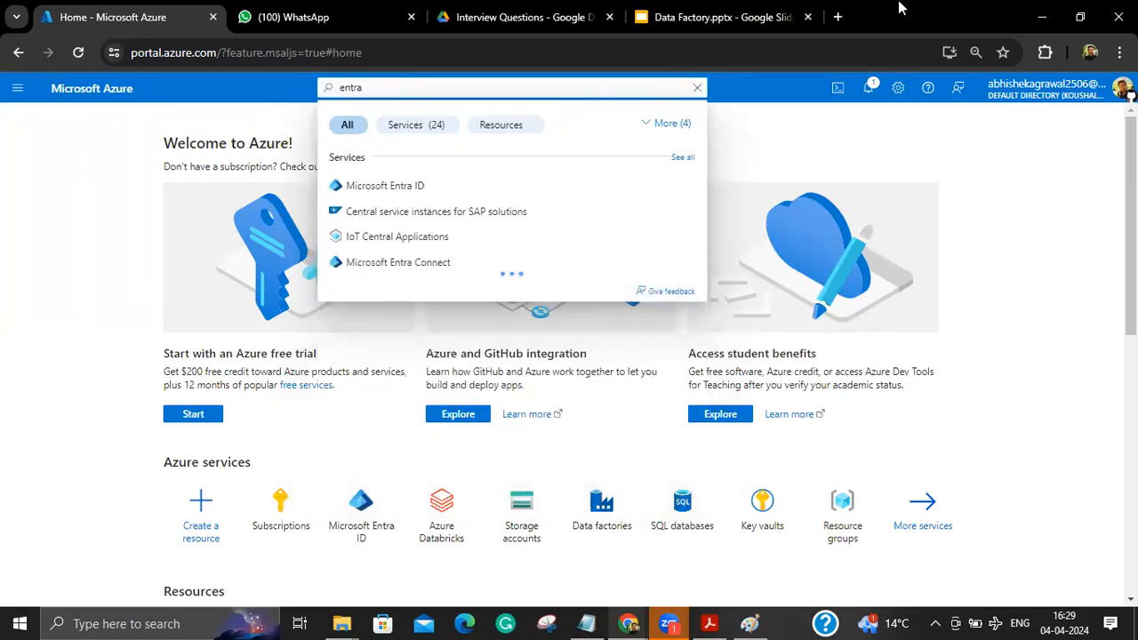
left_click(600, 184)
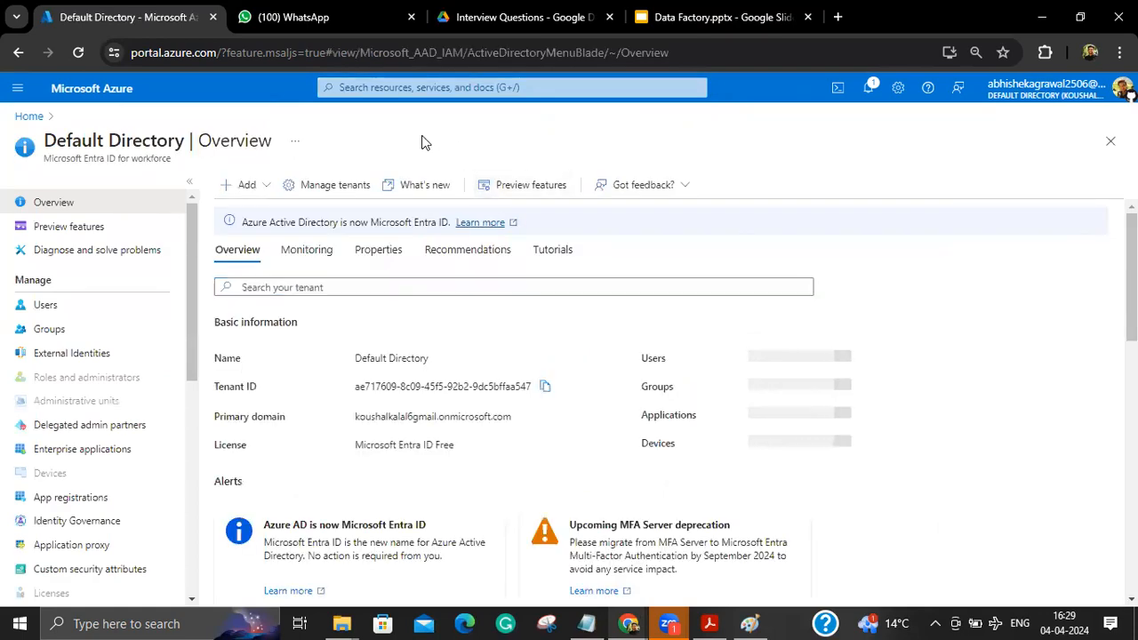
Step: Switch to the signed-in account's own Default Directory in Manage tenants
left_click(373, 188)
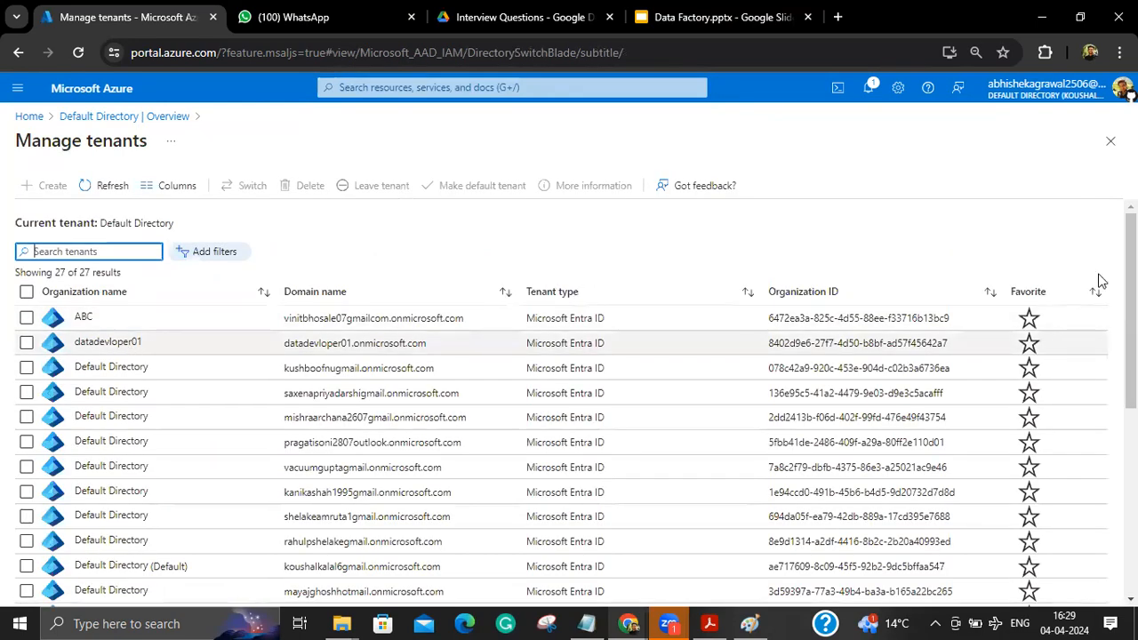
scroll(1098, 284, "down", 2)
scroll(1077, 406, "down", 5)
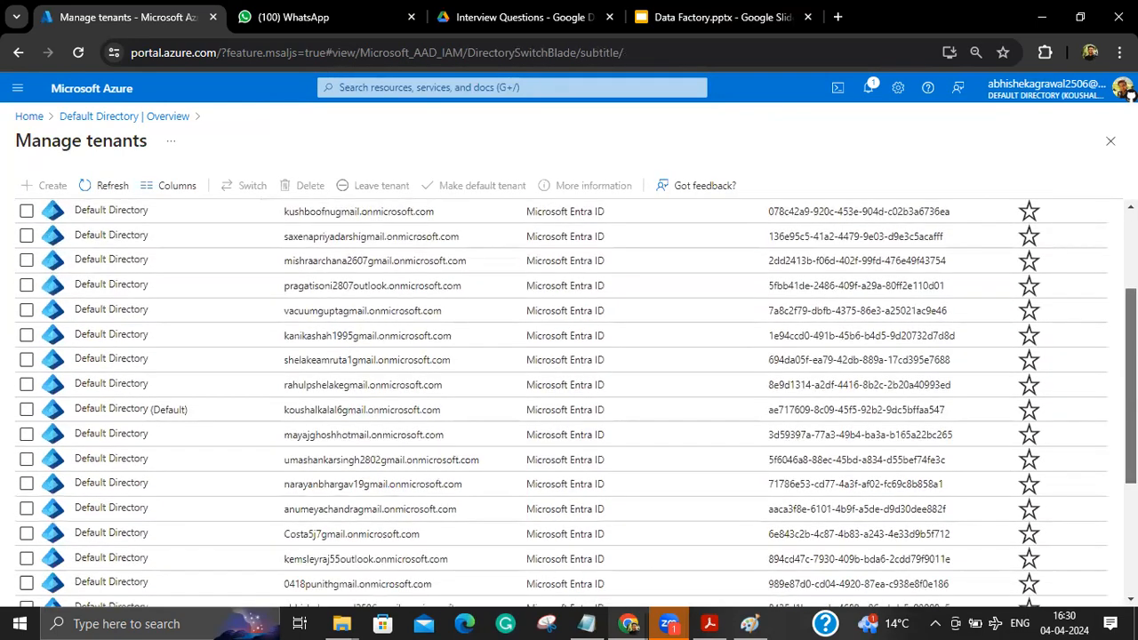
left_click(28, 427)
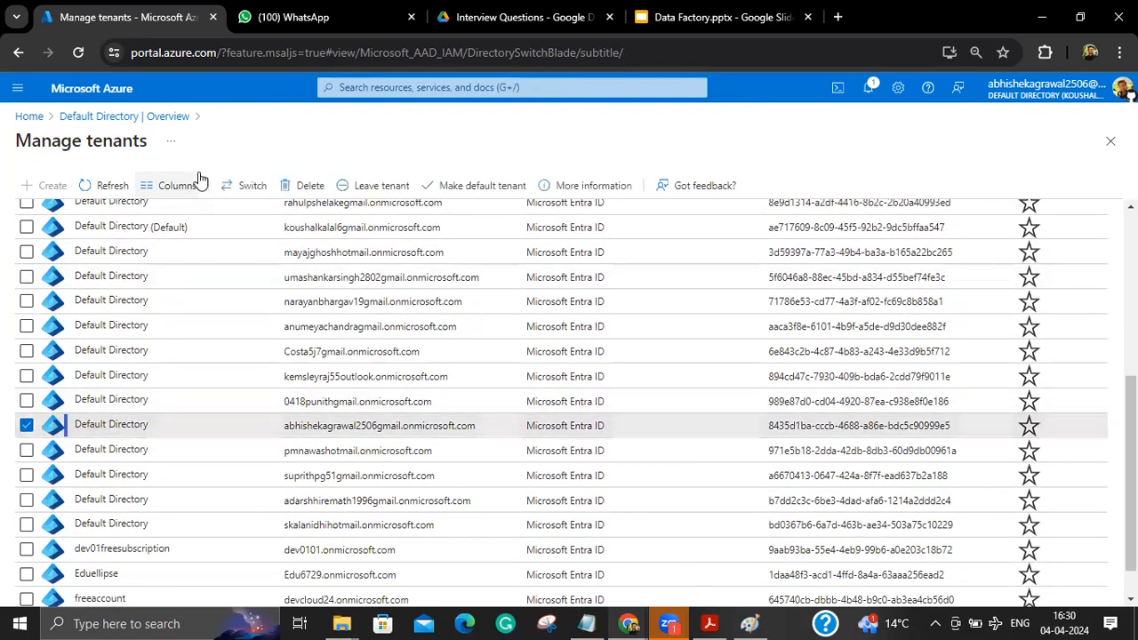
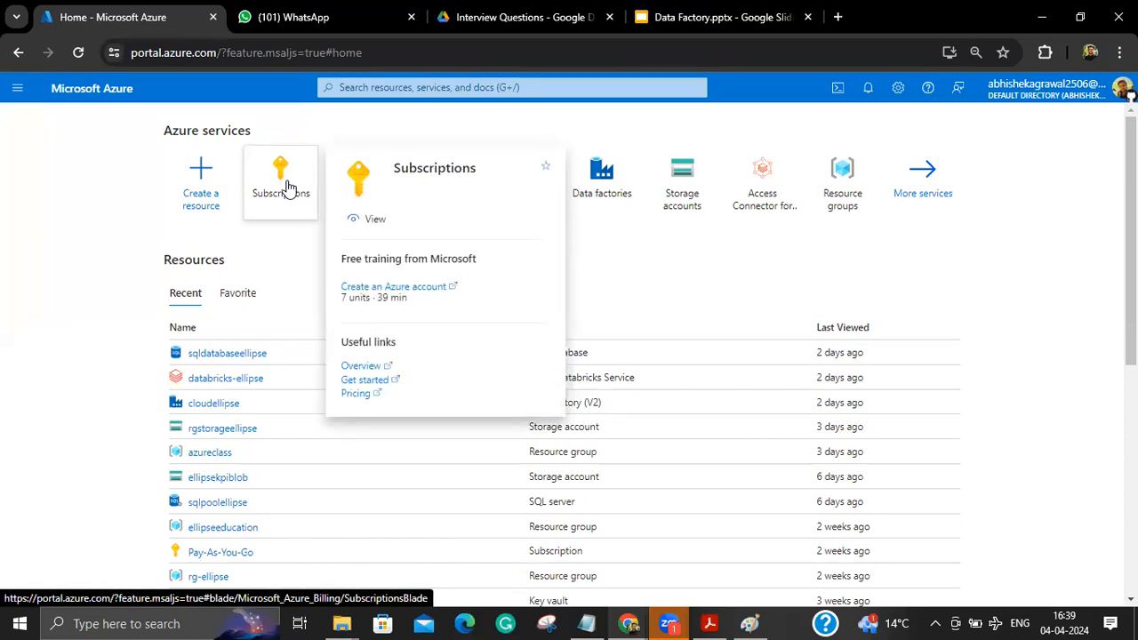
Step: Search the portal for "man", view the Management groups page, and return to the portal home page
left_click(503, 87)
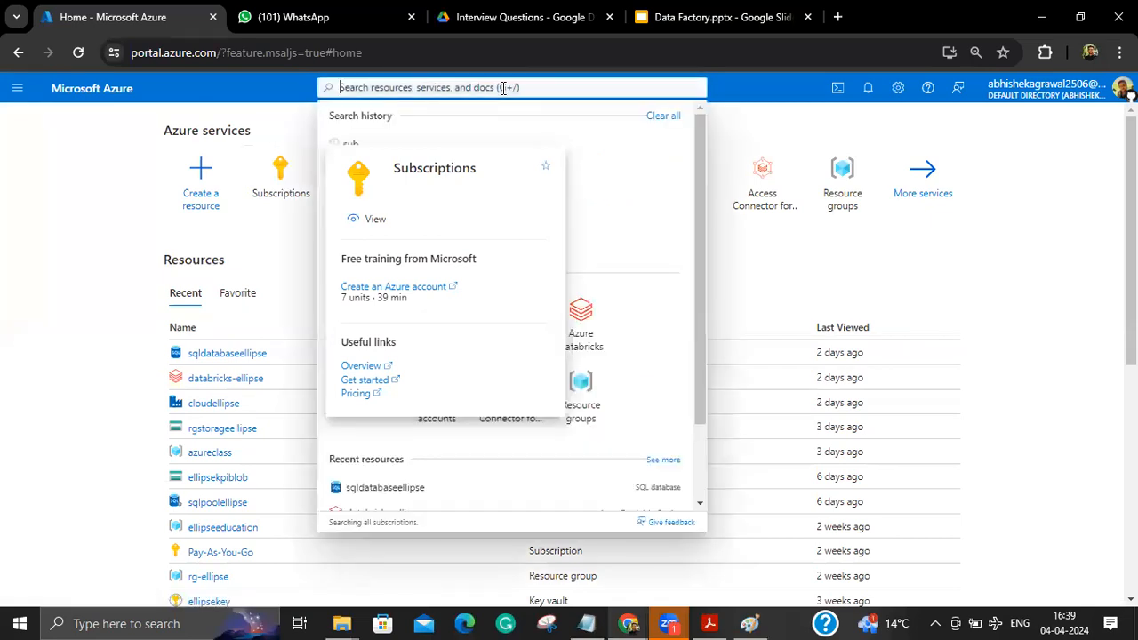
type("man")
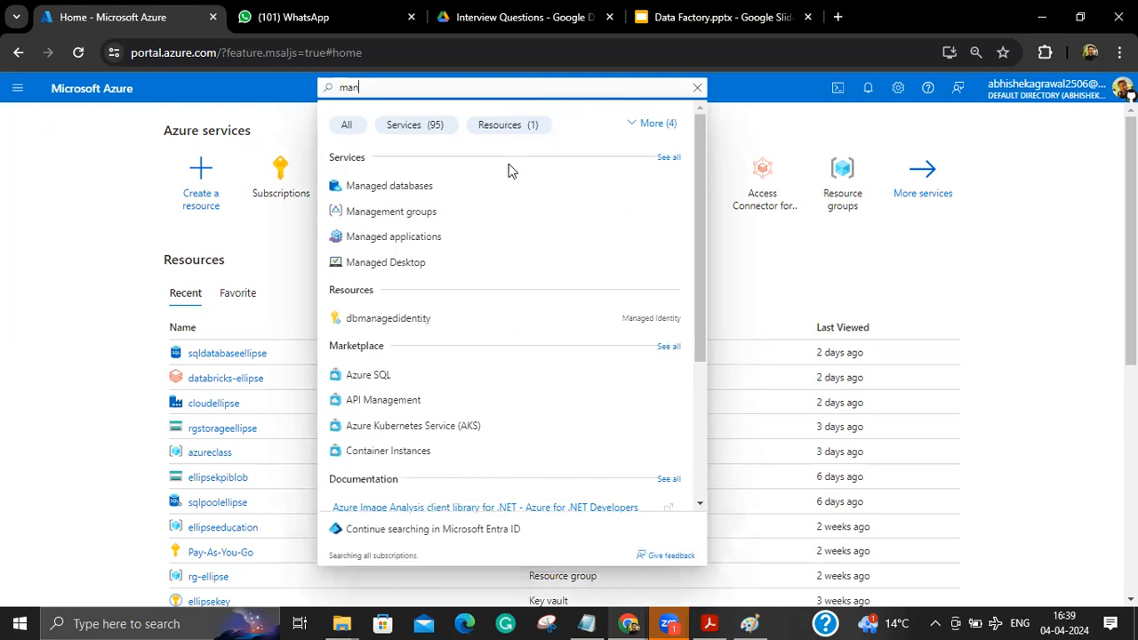
left_click(498, 213)
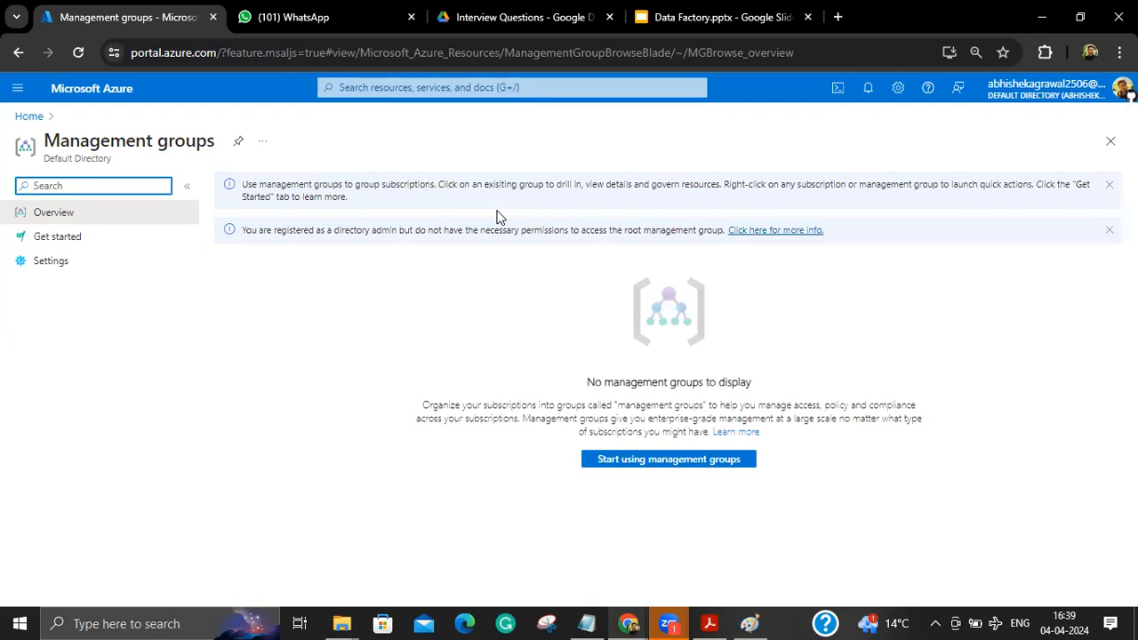
left_click(32, 116)
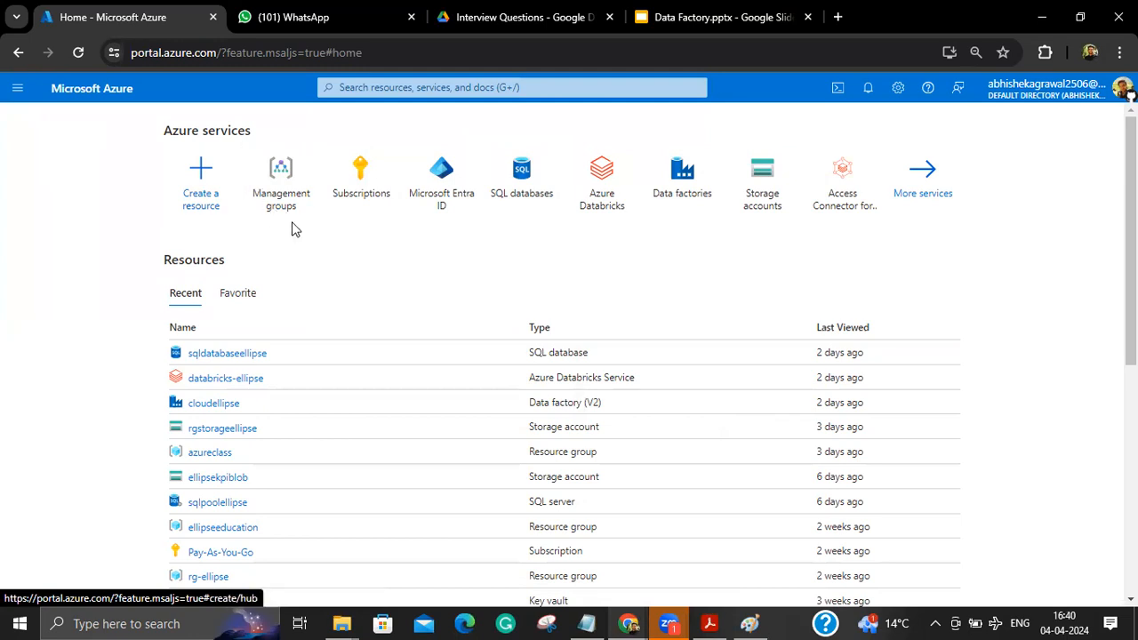
Step: Search the portal for "res" and open the Resource groups list
left_click(521, 87)
type("r")
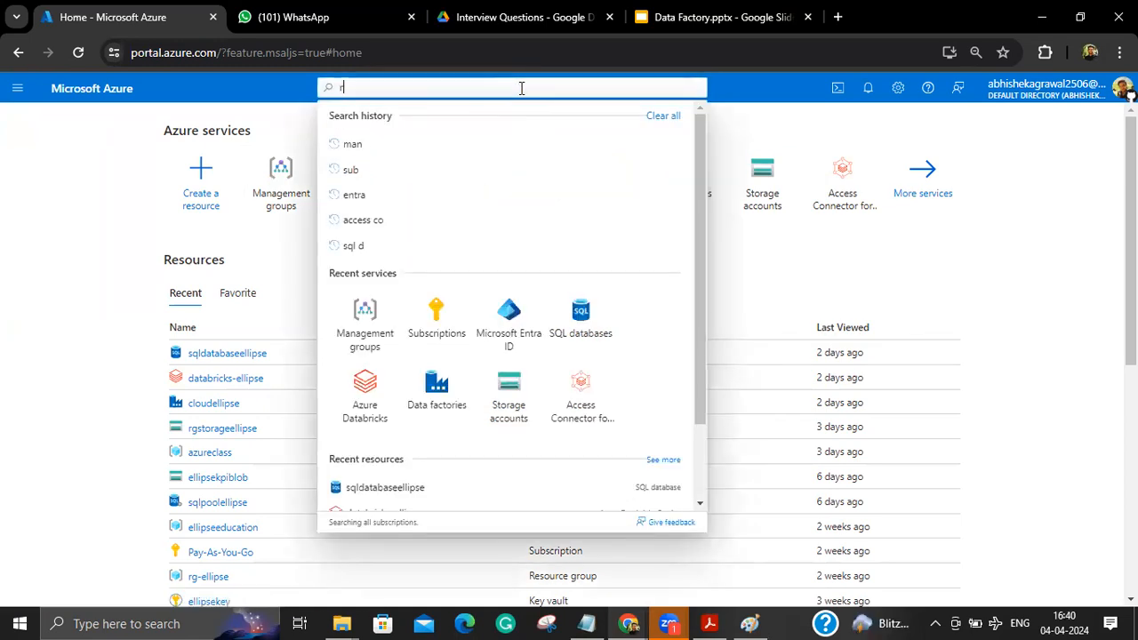
type("es")
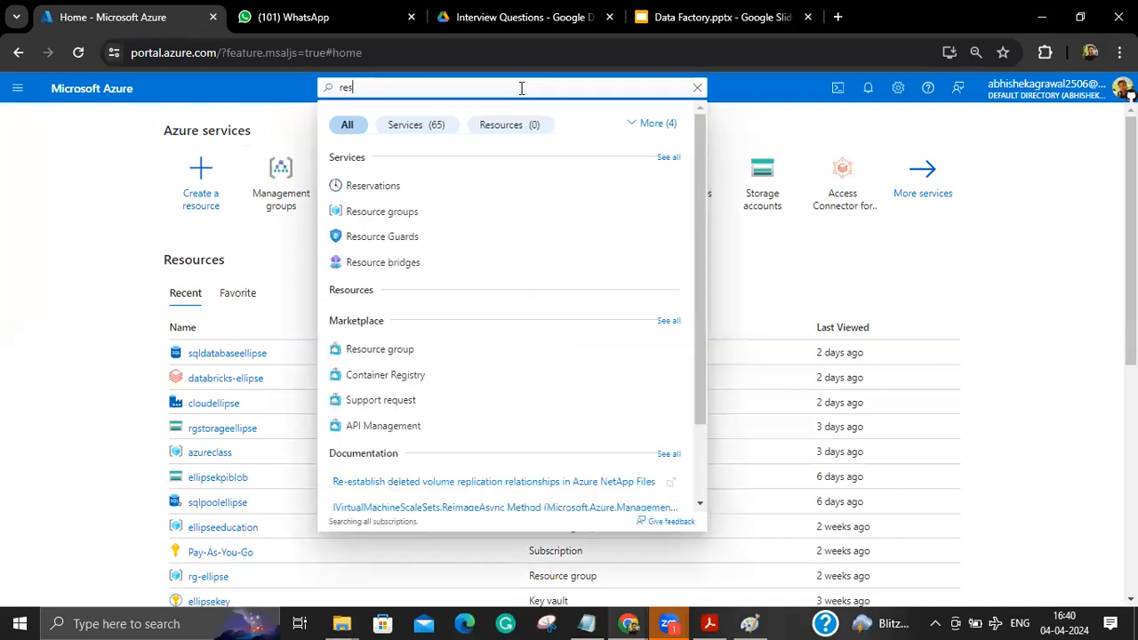
left_click(495, 224)
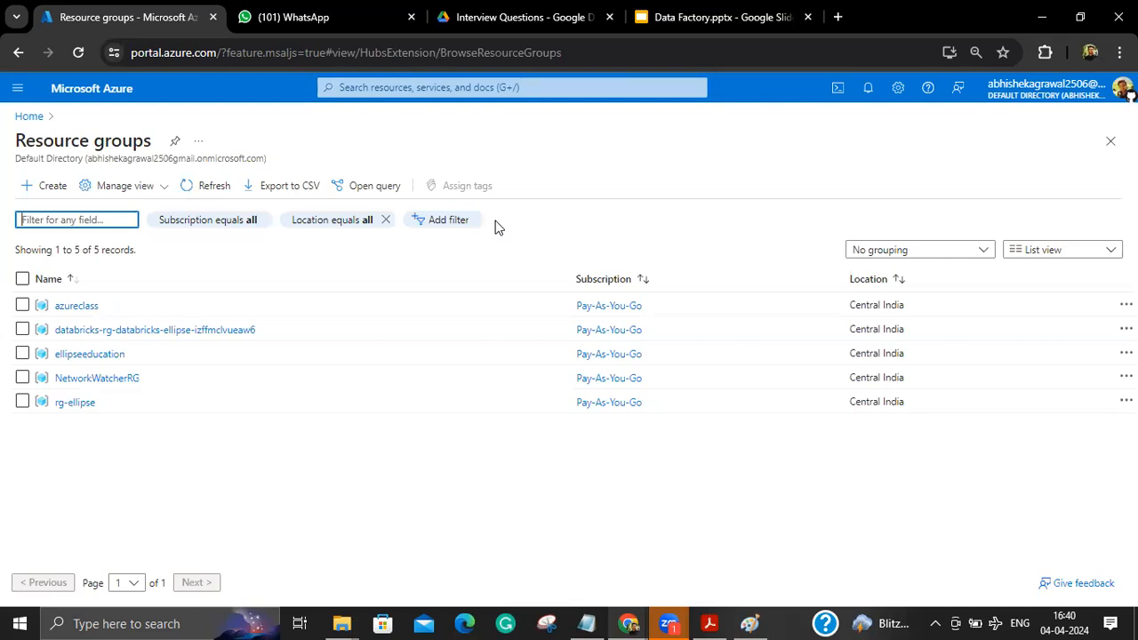
Step: Compare the resources contained in the ellipseeducation and rg-ellipse resource groups
left_click(89, 355)
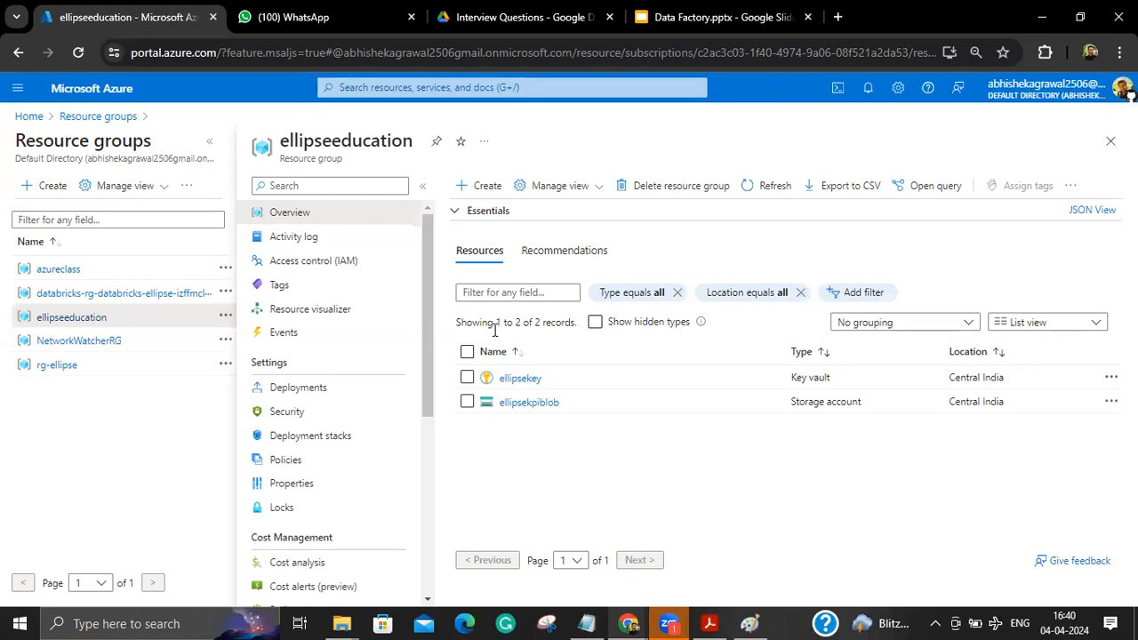
left_click(57, 368)
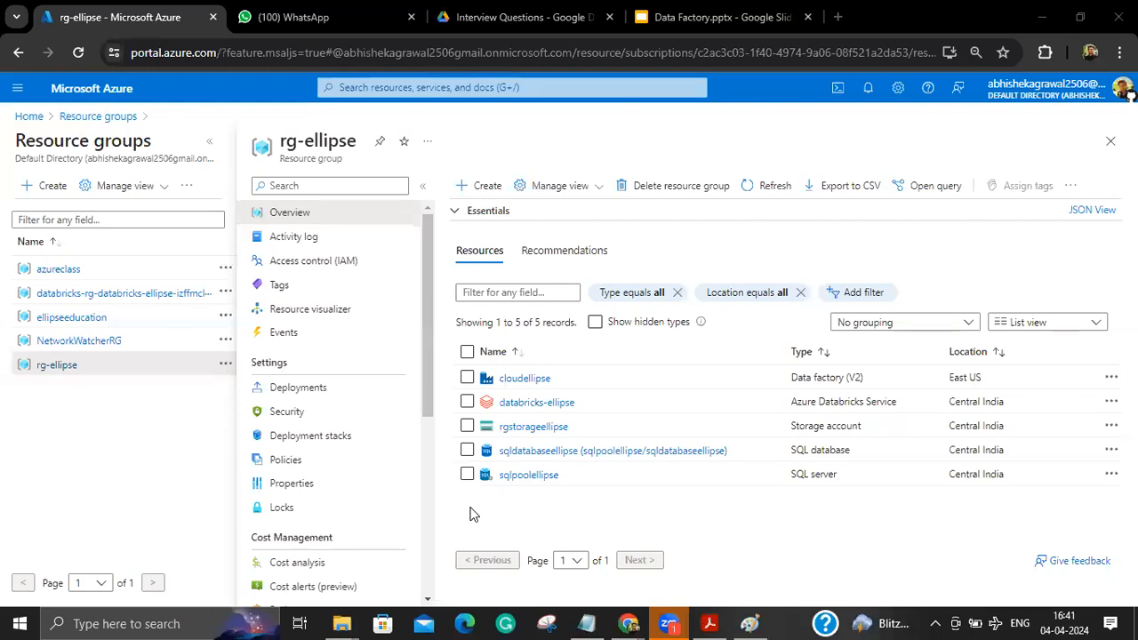
left_click(86, 322)
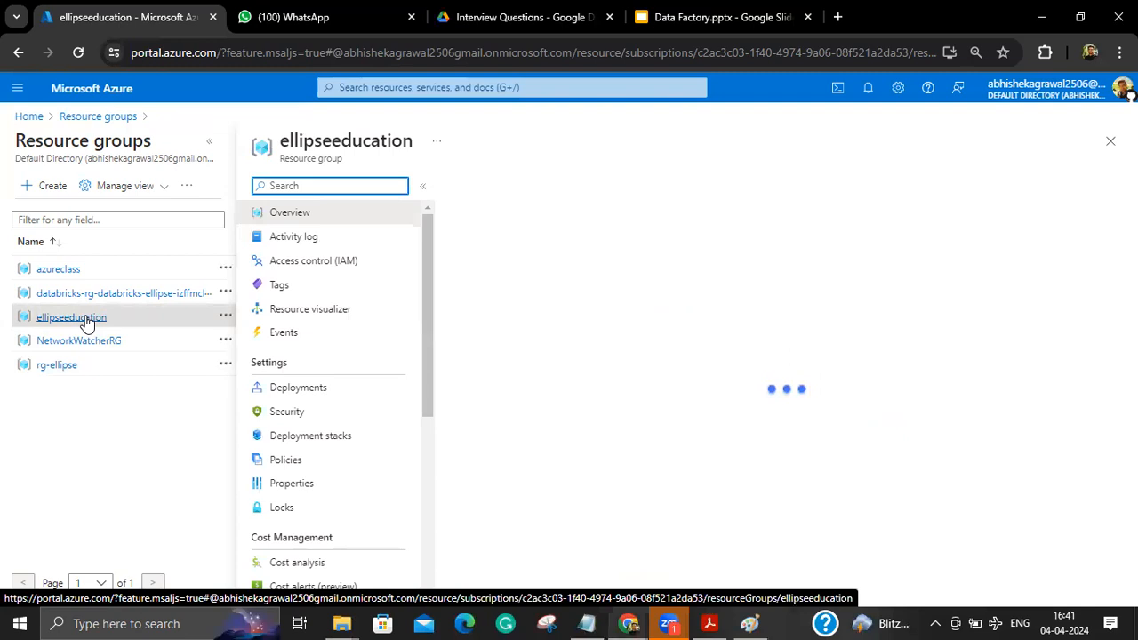
left_click(60, 367)
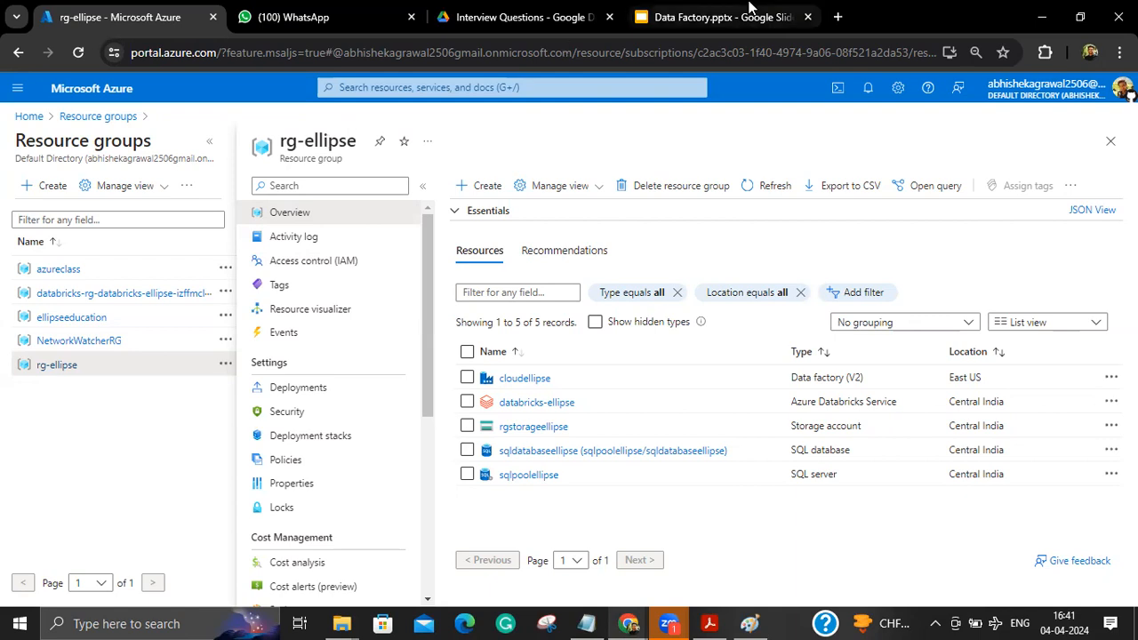
Step: Switch to the Data Factory presentation in Google Slides and view the Azure Data Factory architecture diagram in the open PDF
left_click(712, 17)
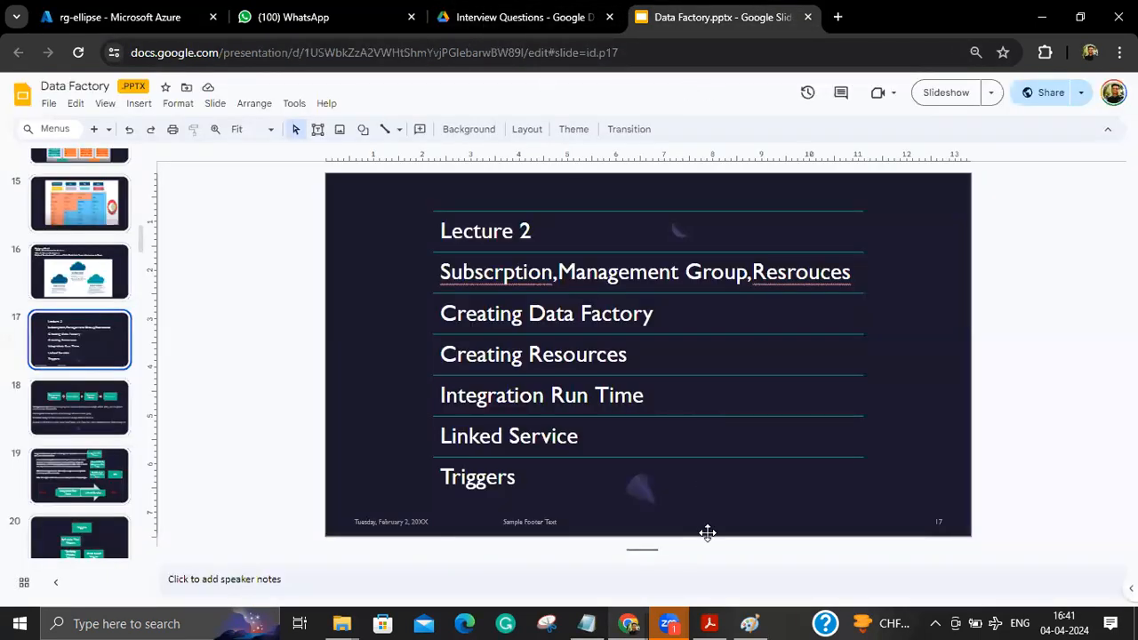
left_click(723, 623)
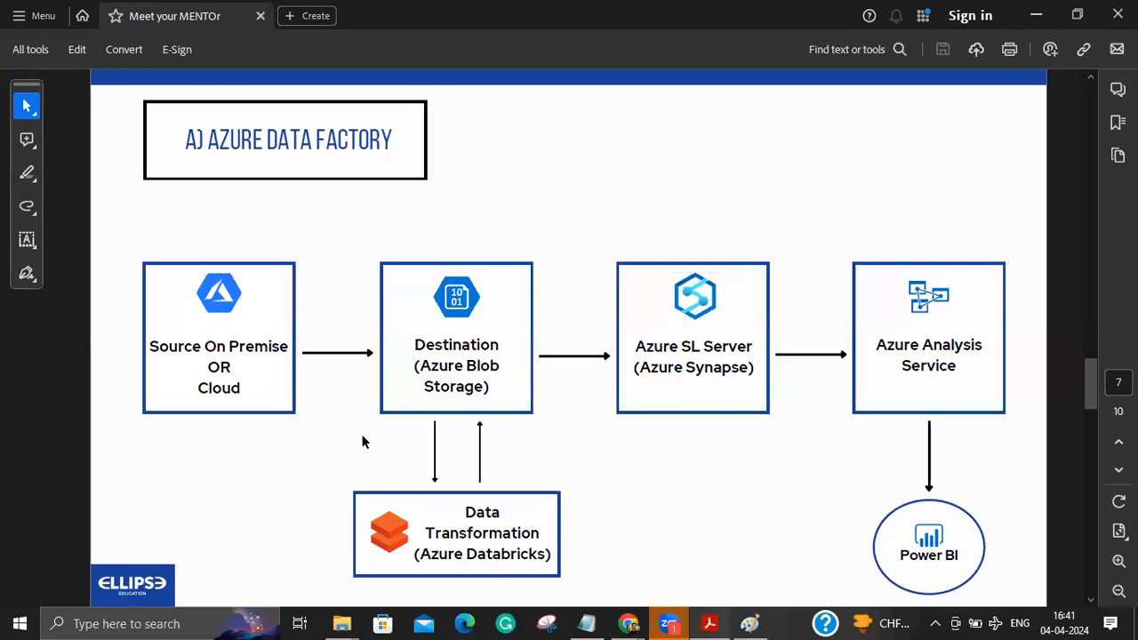
left_click(1036, 11)
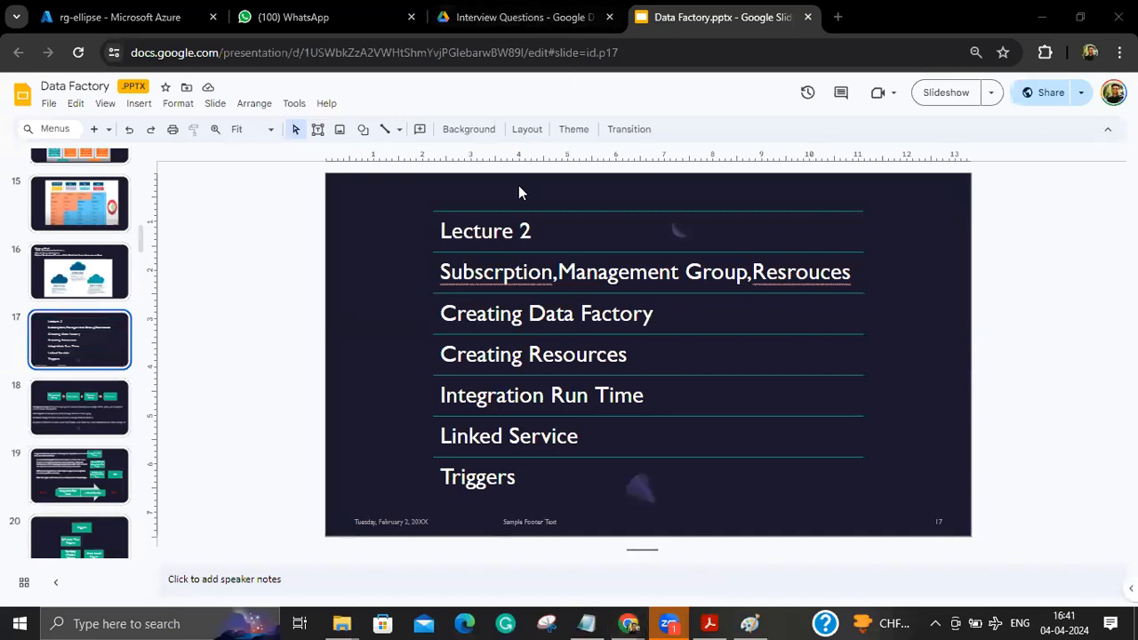
Step: Return to the Azure portal and open the Resource groups list from the home page
left_click(165, 21)
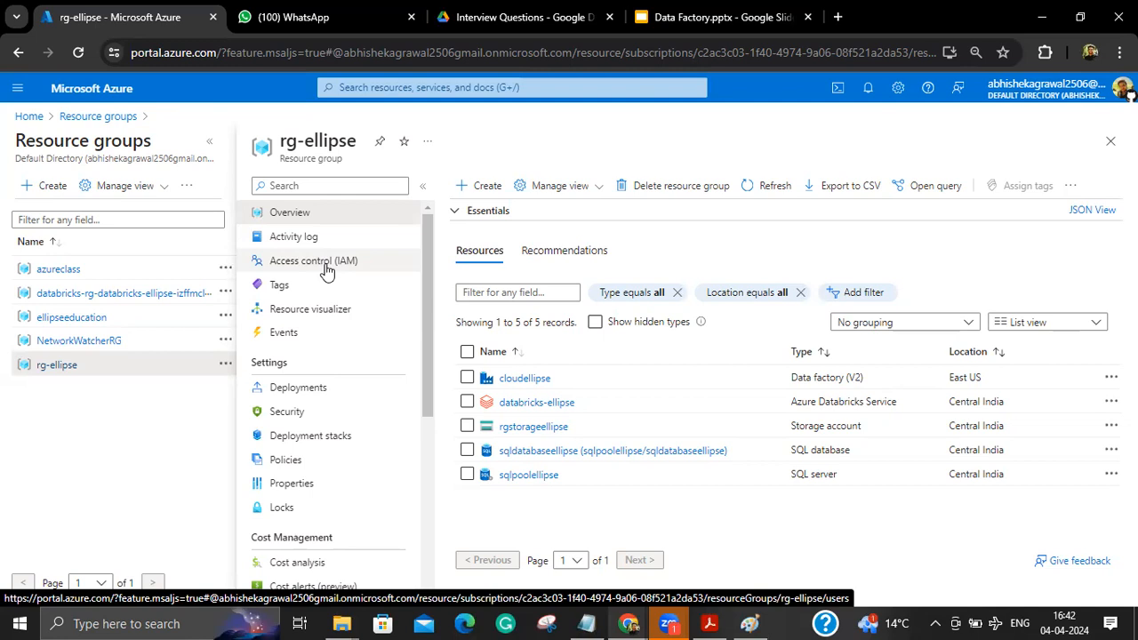
left_click(30, 117)
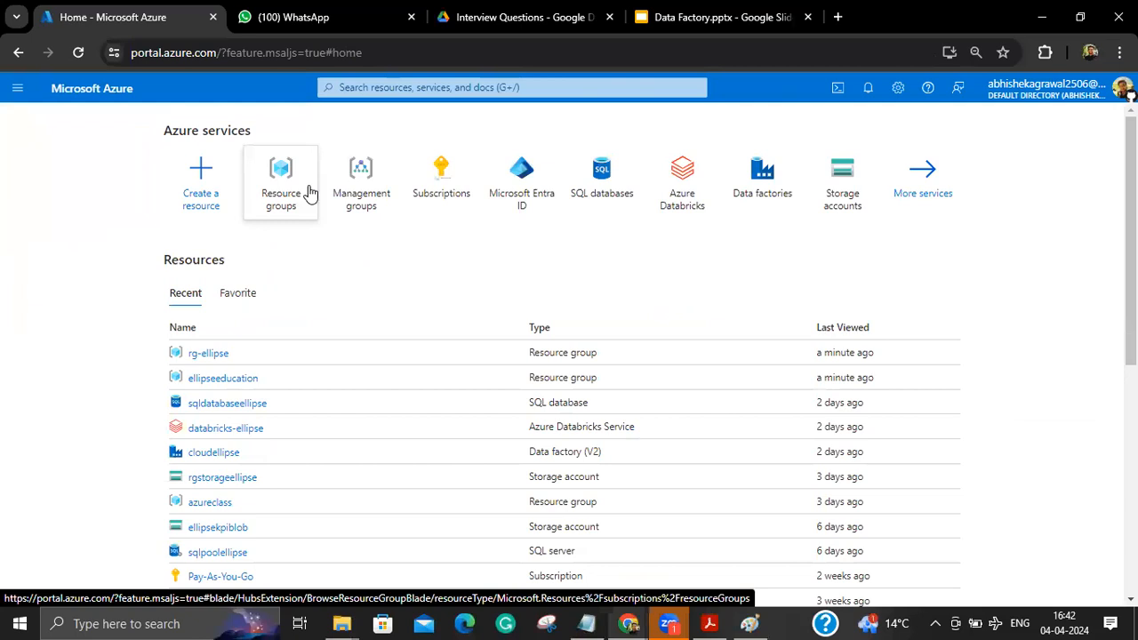
left_click(310, 194)
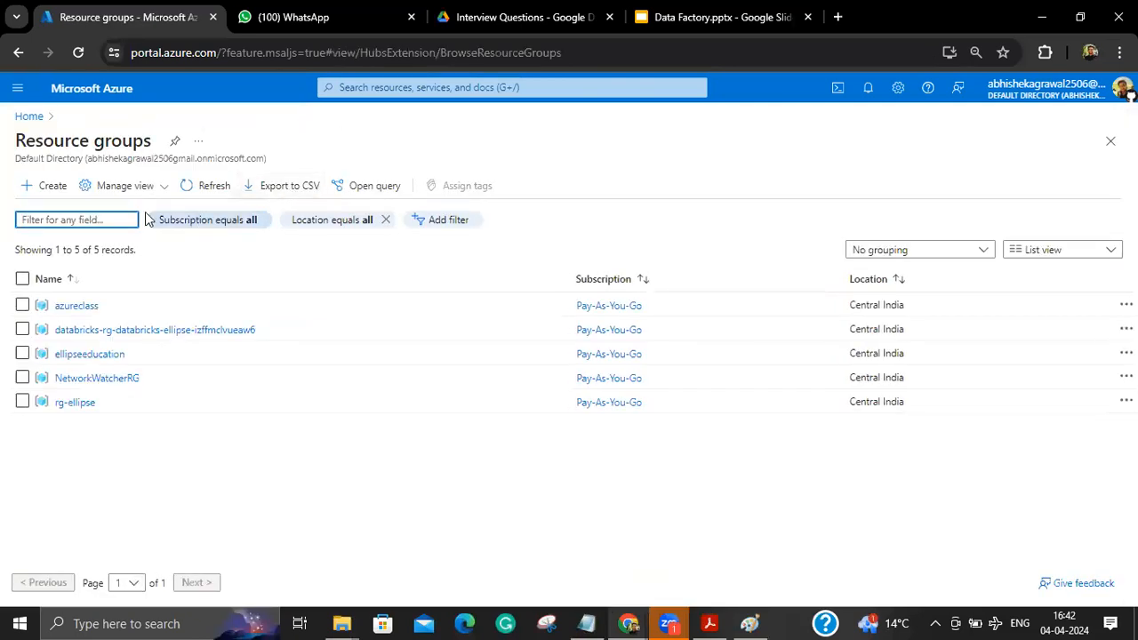
Step: Start a new resource group in the Pay-As-You-Go subscription and name it kpidashboarding
left_click(63, 195)
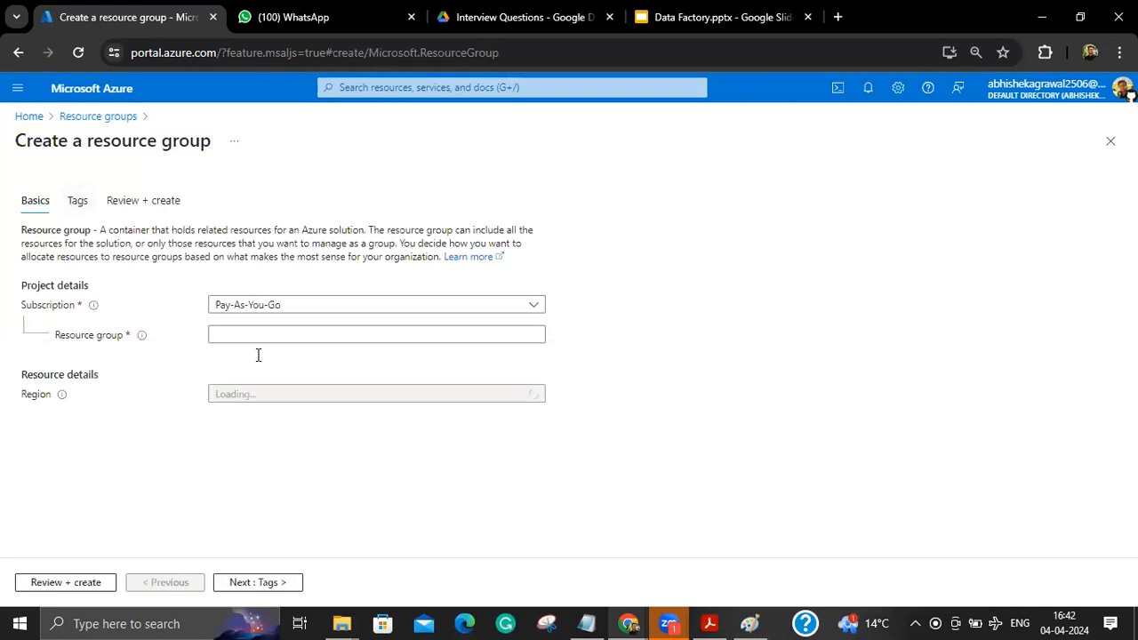
left_click(271, 337)
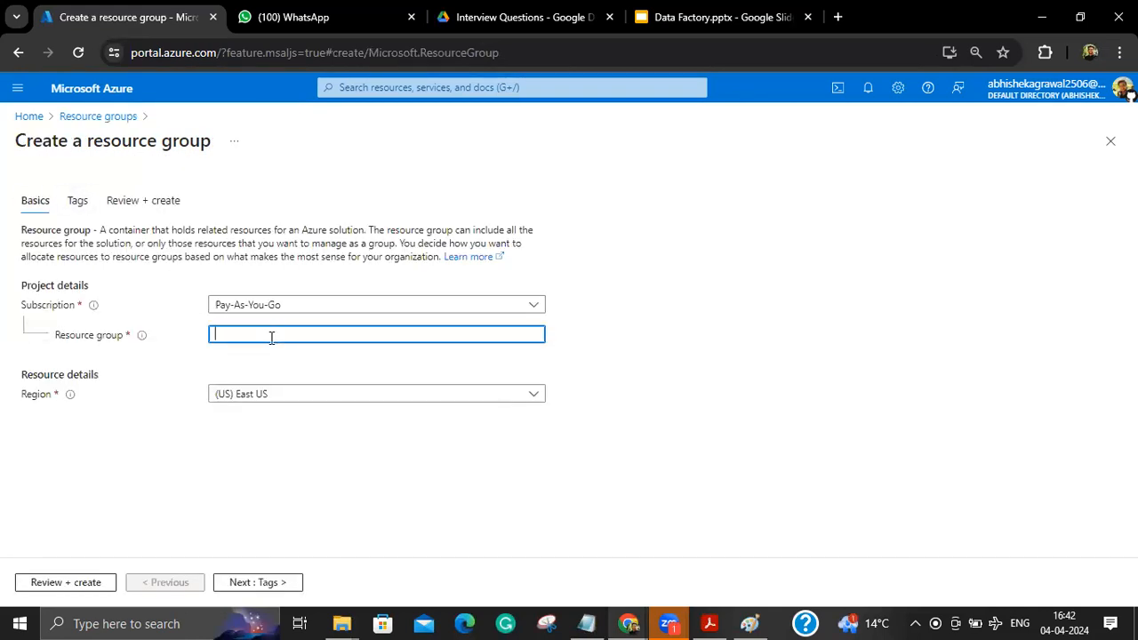
type("kpi")
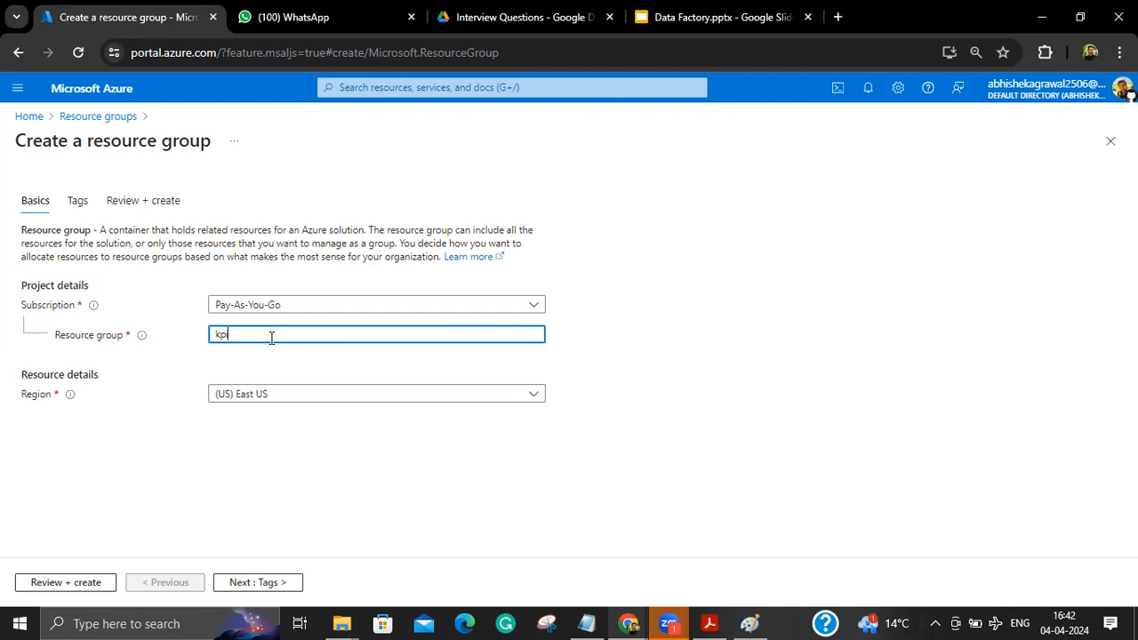
type(" dashbo")
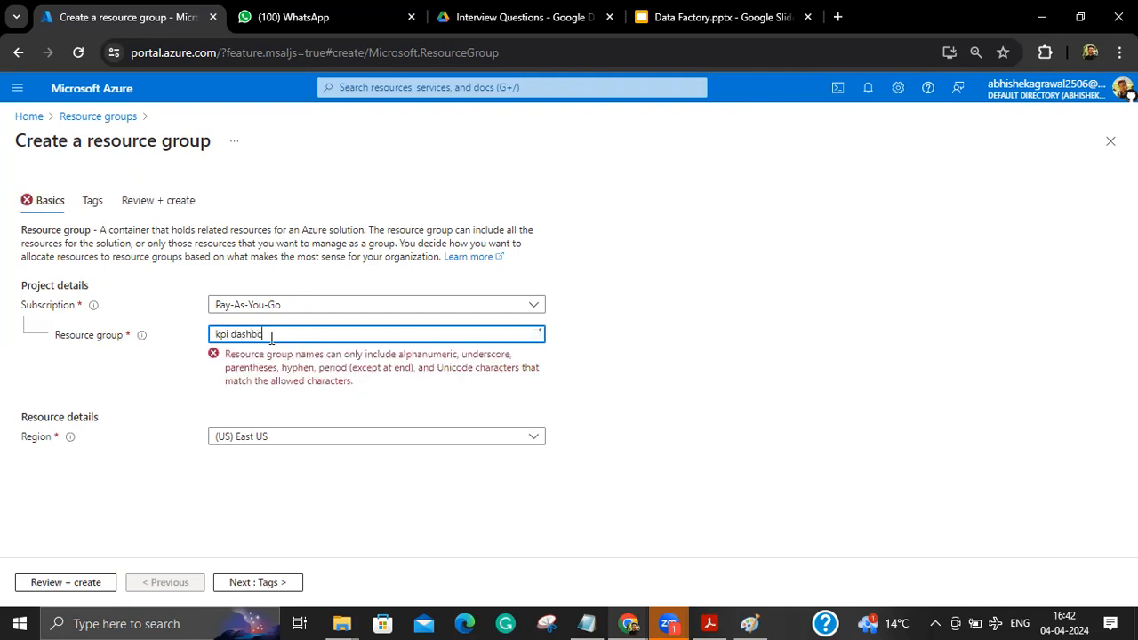
type("ar")
type("d pr")
key("BackSpace")
key("BackSpace")
type("ing")
left_click_drag(310, 399, 312, 378)
left_click_drag(293, 337, 59, 334)
left_click(237, 336)
key("BackSpace")
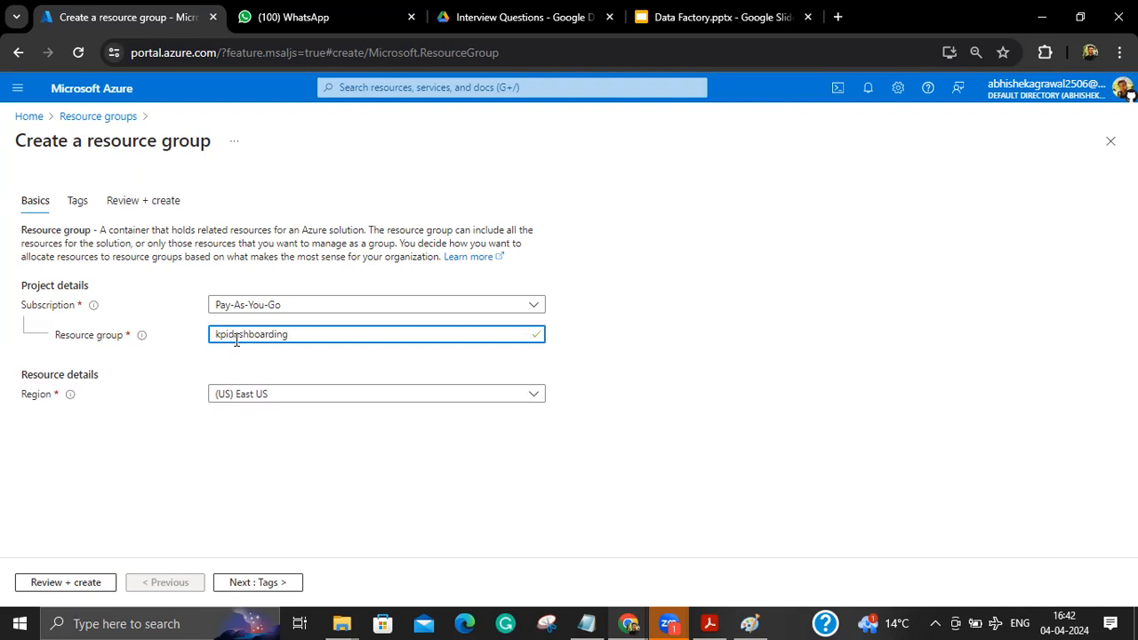
Step: Set the new resource group's region to (Asia Pacific) Central India
left_click(267, 394)
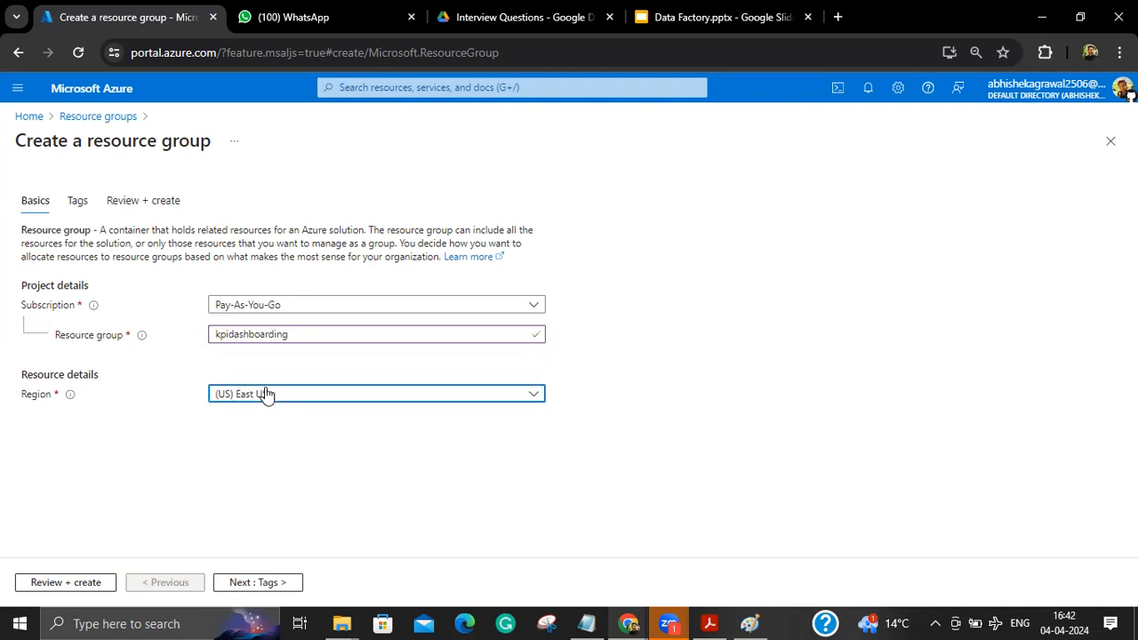
type("centr")
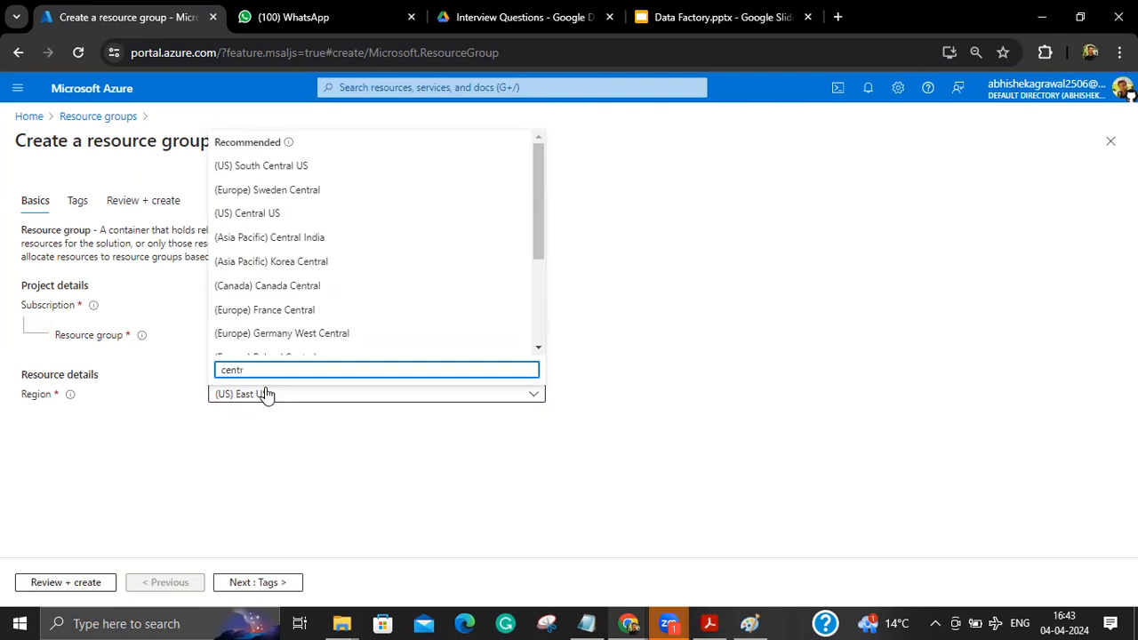
type("al i")
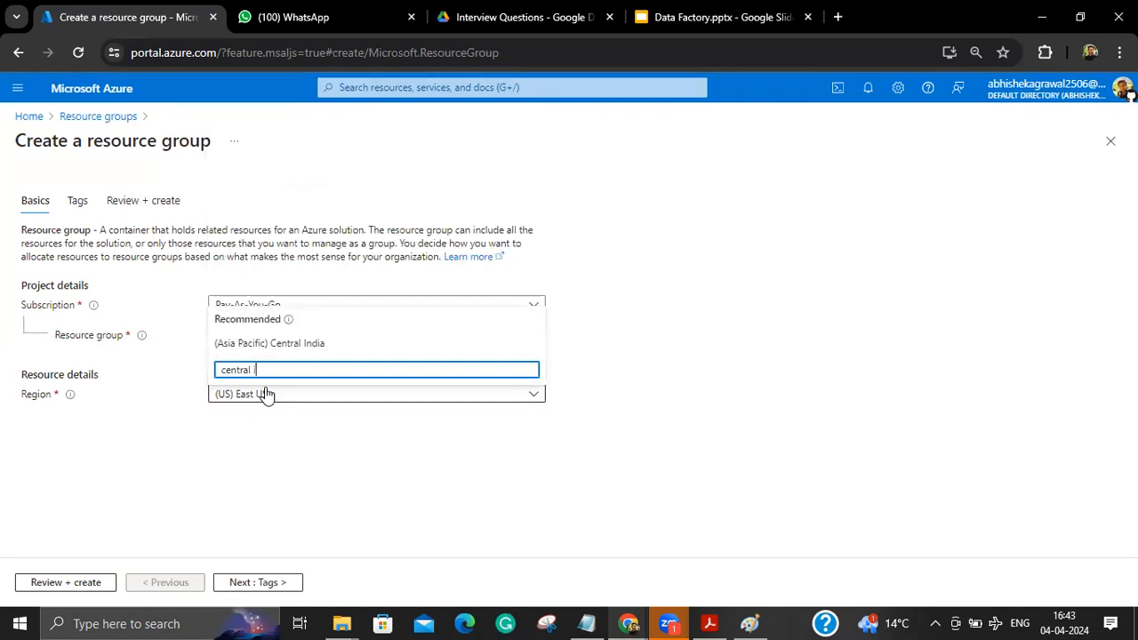
left_click(249, 343)
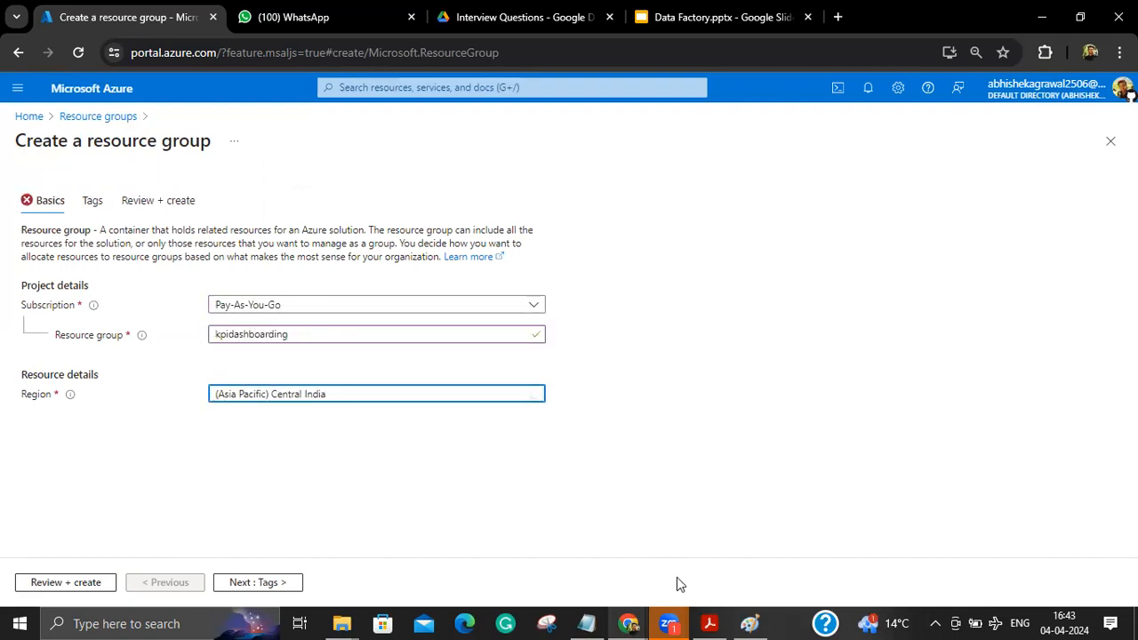
Step: View the Azure Data Factory architecture diagram in the open PDF and return to the resource group form in the Azure portal
left_click(748, 621)
left_click(748, 622)
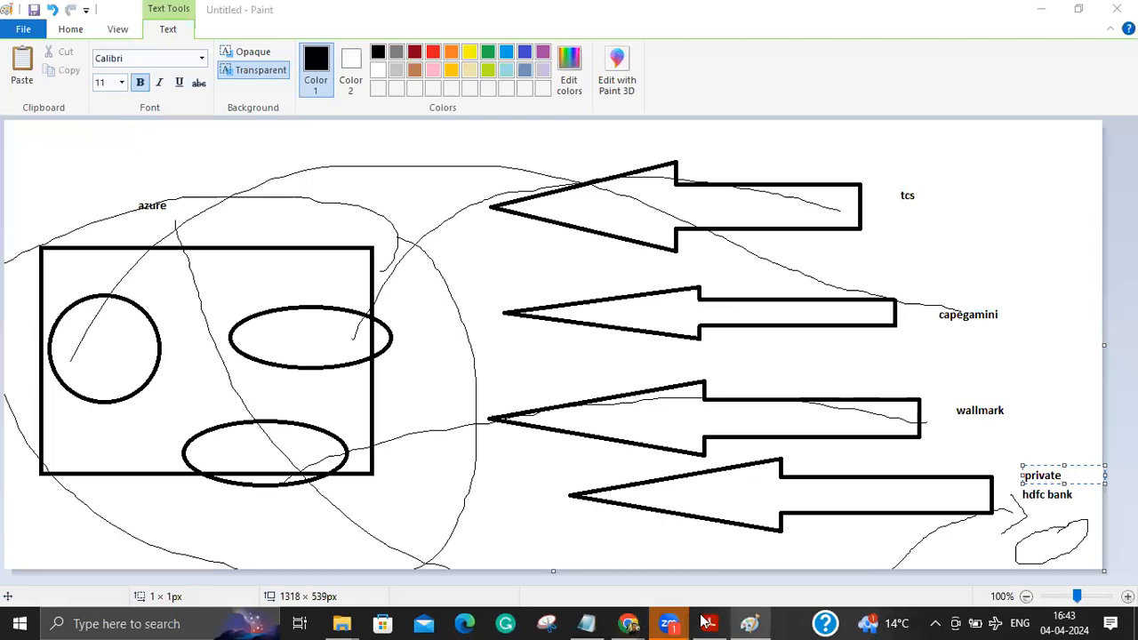
key("alt+Tab")
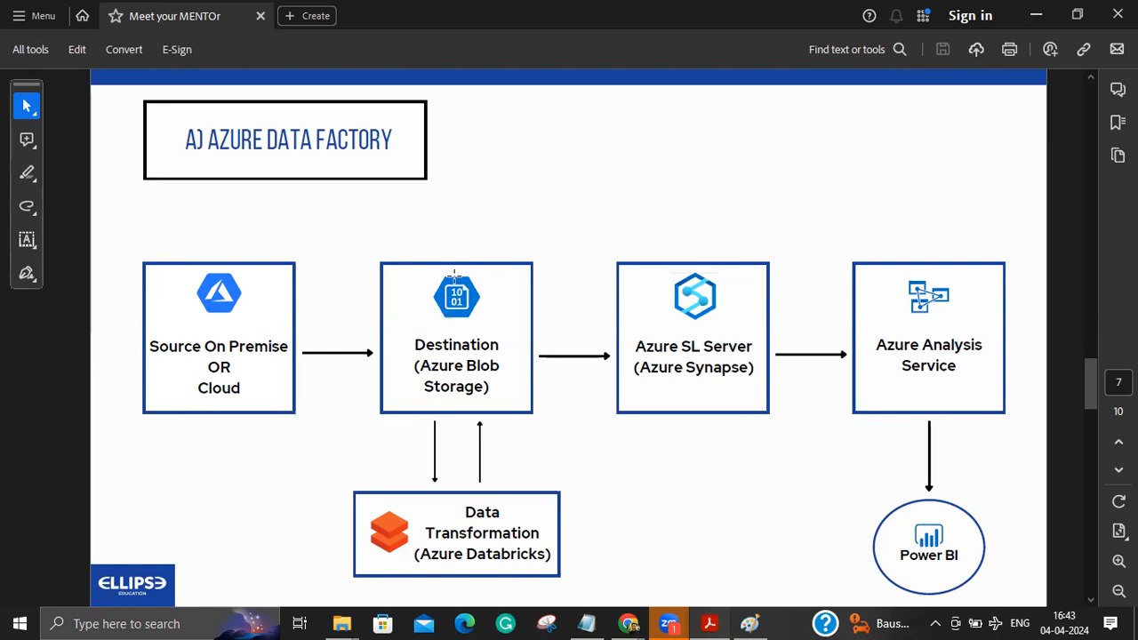
left_click(1049, 11)
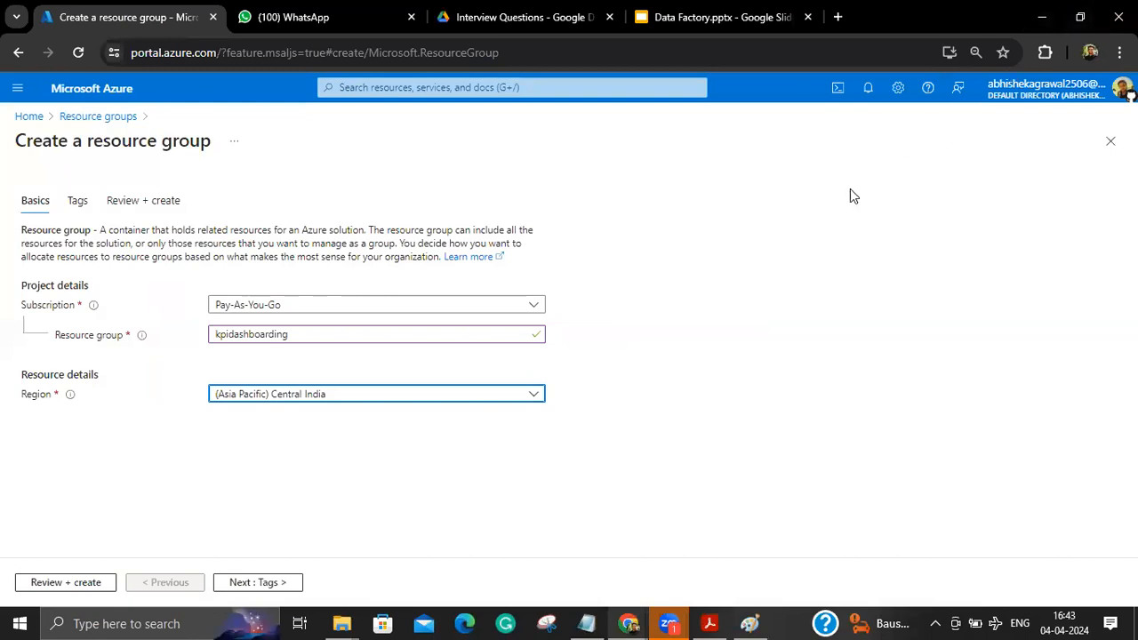
left_click(489, 401)
left_click(488, 401)
Step: Continue to the resource group's tags and add an owner tag with the owner's first name as its value
left_click(297, 589)
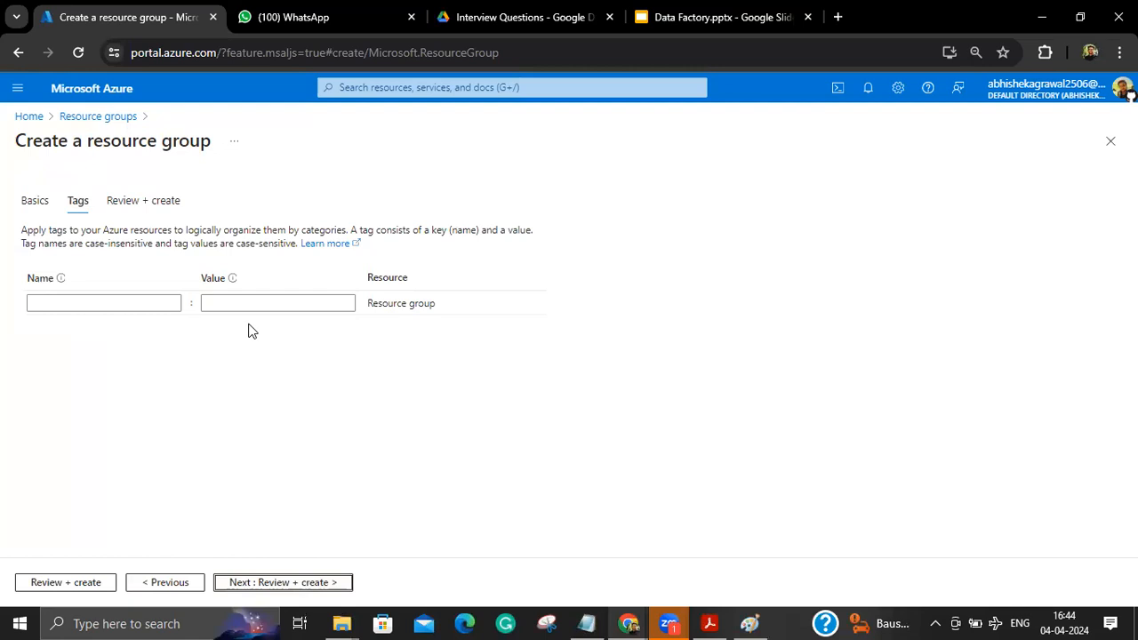
left_click(150, 299)
type("o")
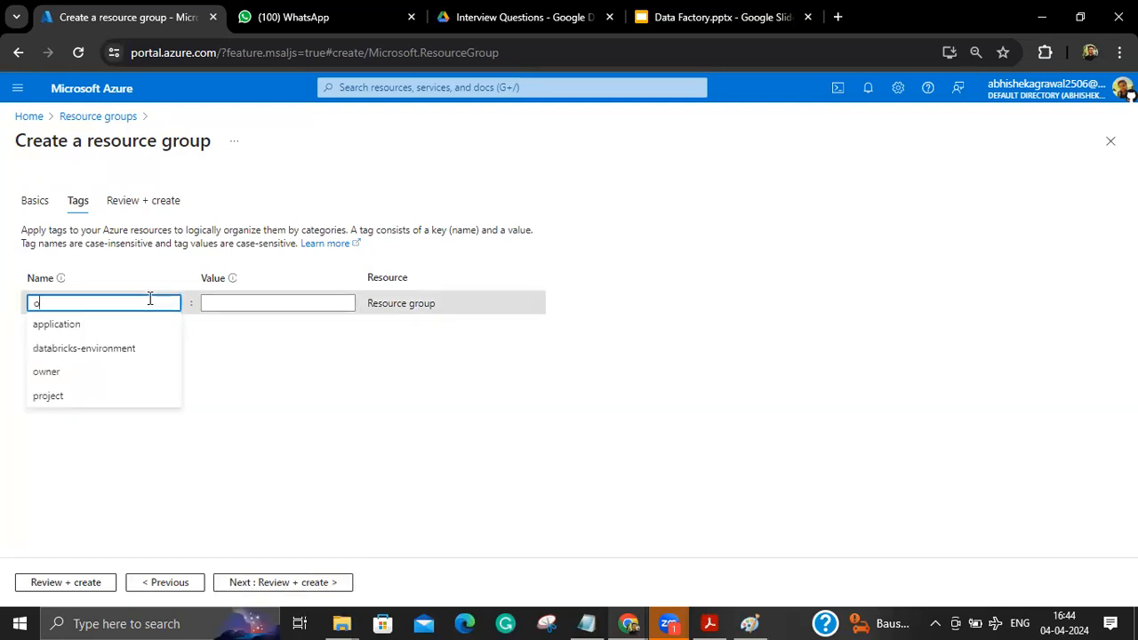
type("we")
type("n")
type("r")
key("BackSpace")
type("er")
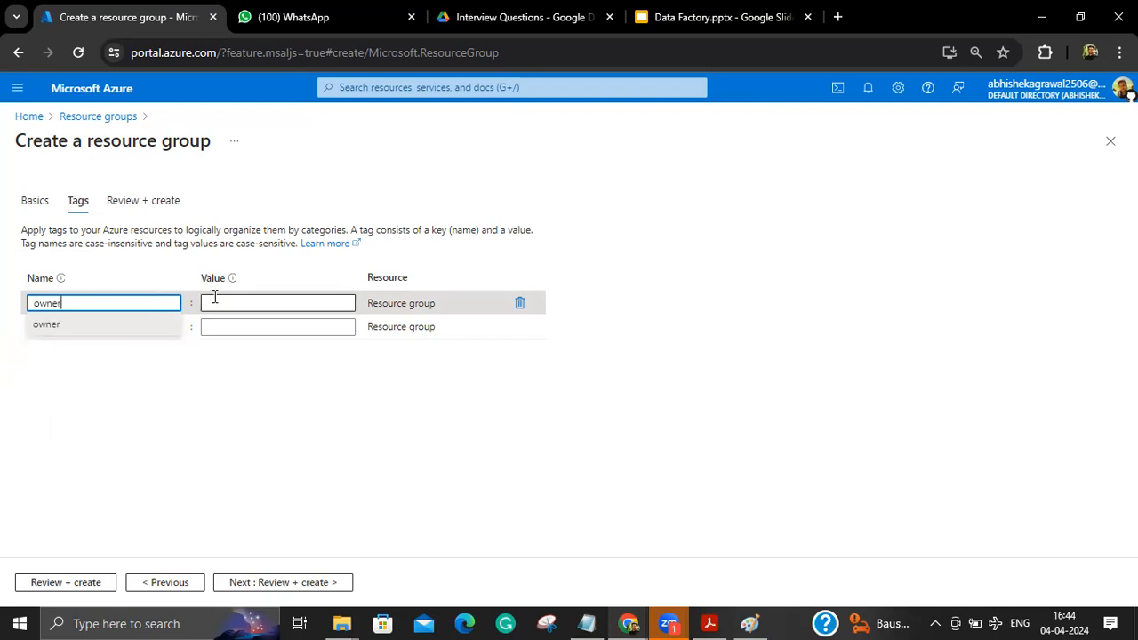
left_click(214, 302)
left_click(255, 331)
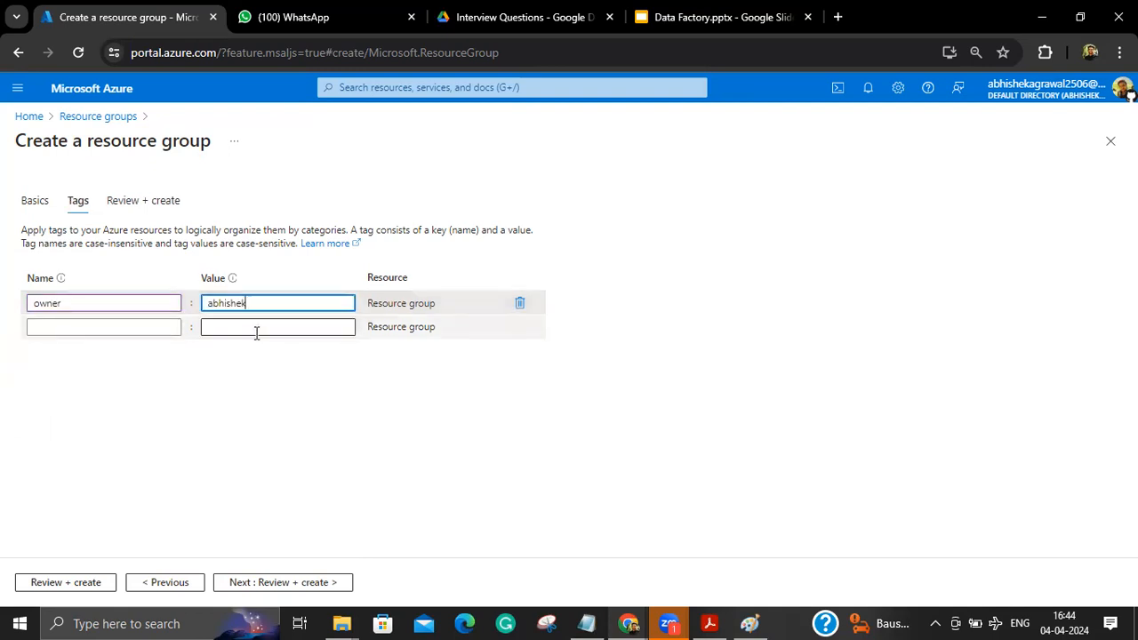
Step: Add a second tag named application with the value kpi to the resource group
left_click(140, 331)
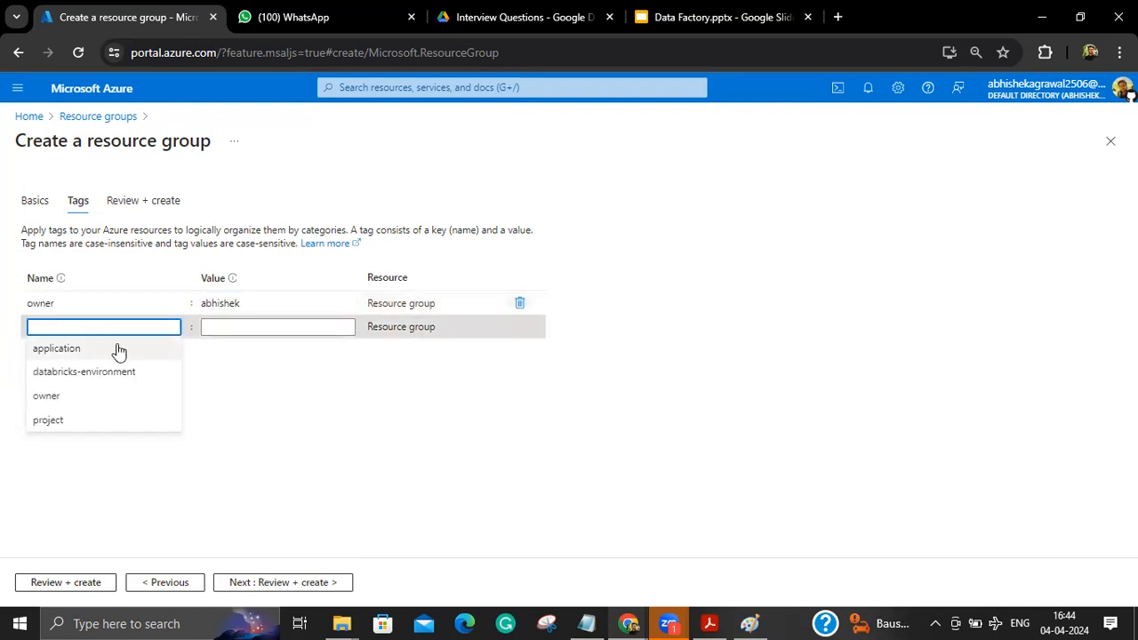
left_click(116, 350)
left_click(279, 328)
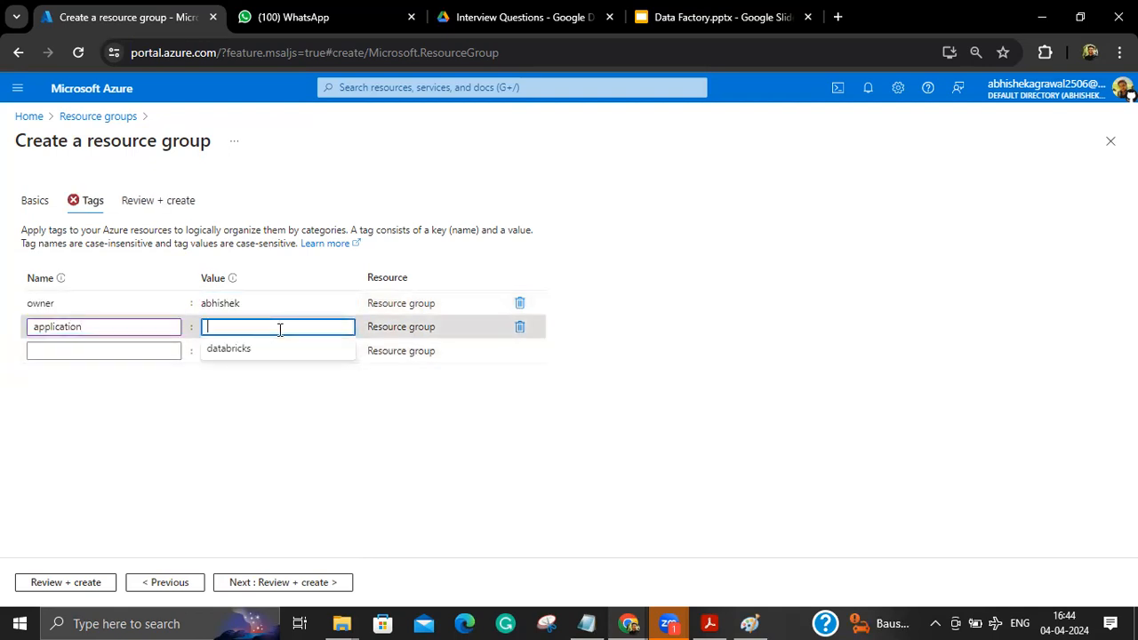
type("kpi")
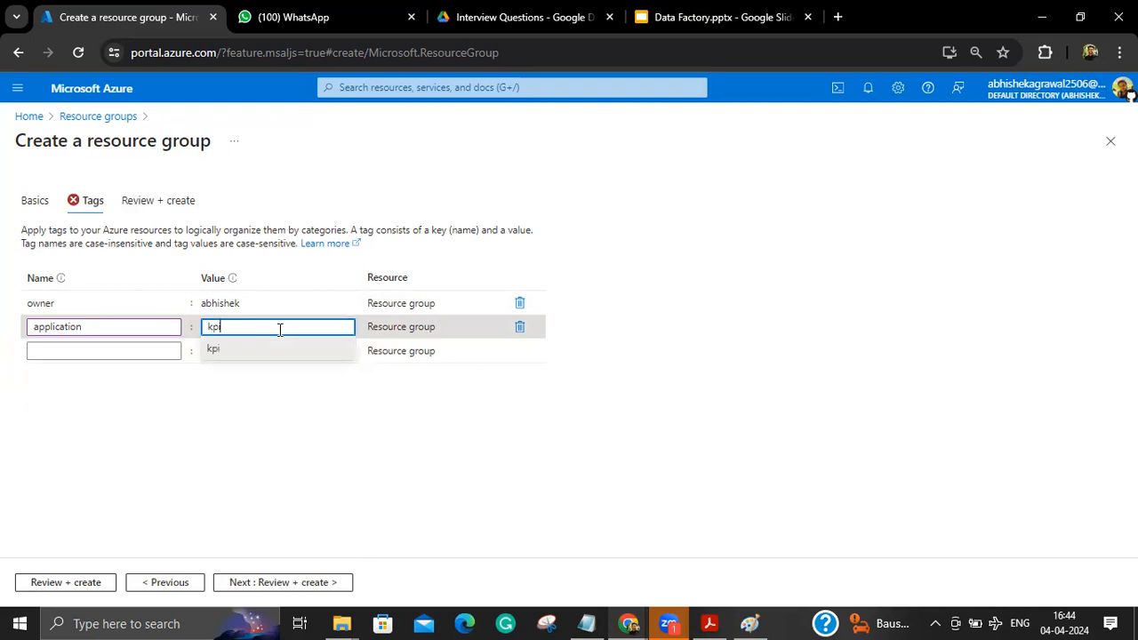
left_click(201, 497)
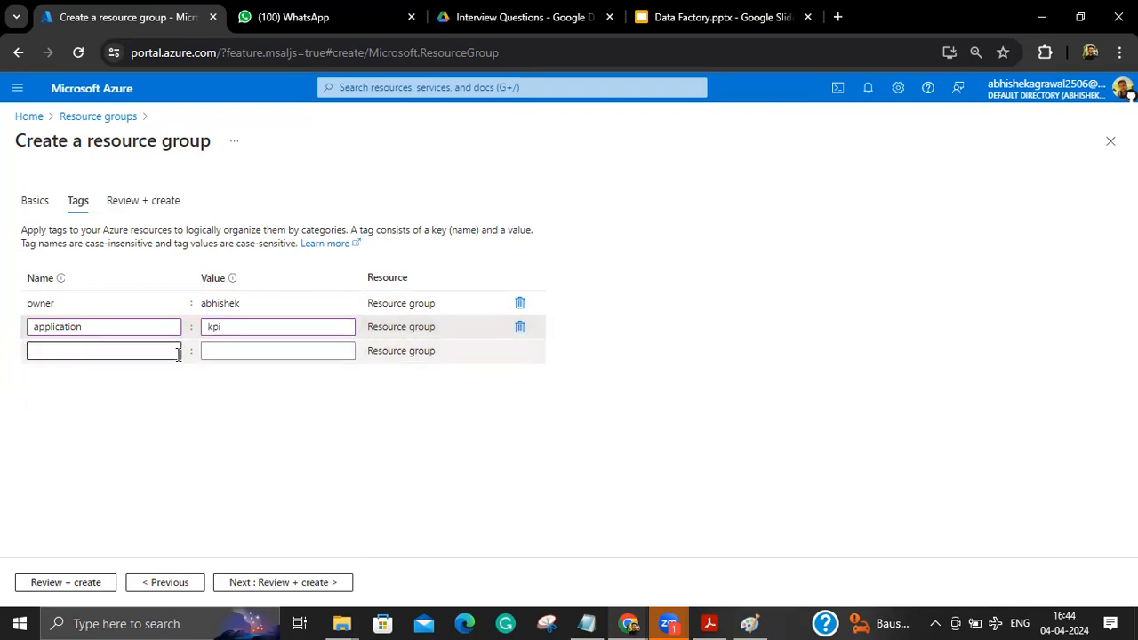
Step: Review and create the kpidashboarding resource group, and open its overview from the resource groups list
left_click(300, 584)
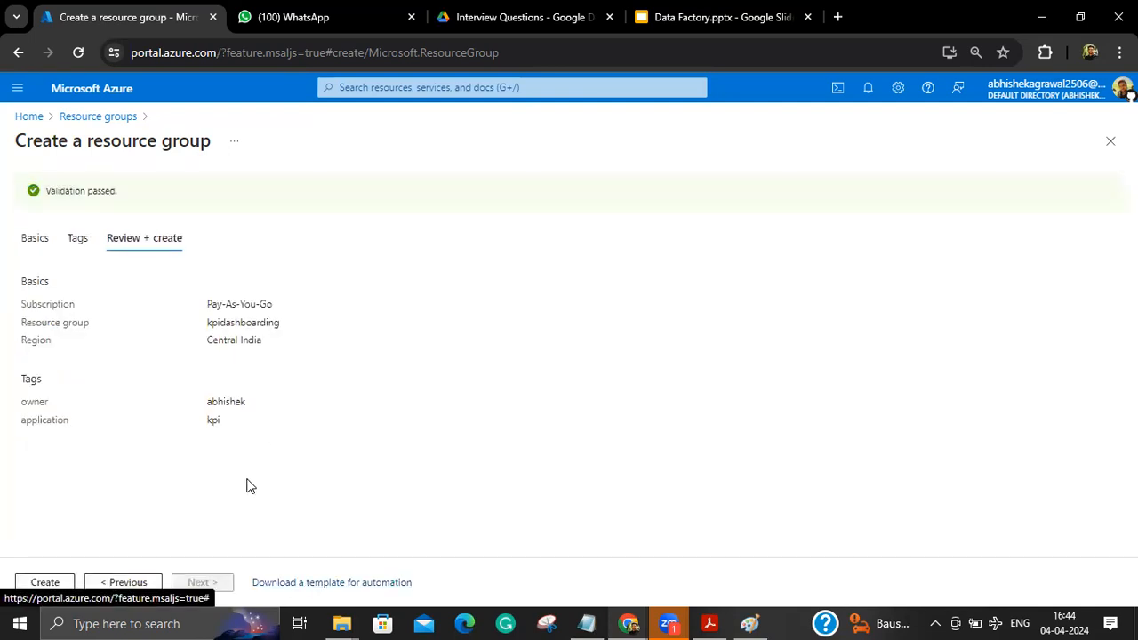
left_click(46, 583)
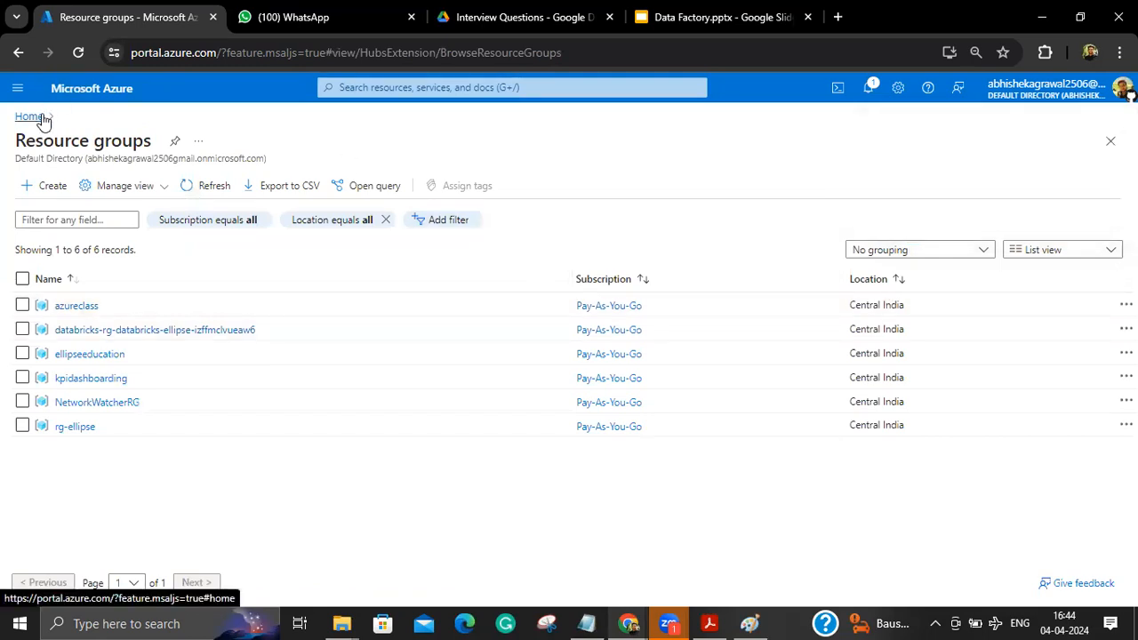
left_click(71, 382)
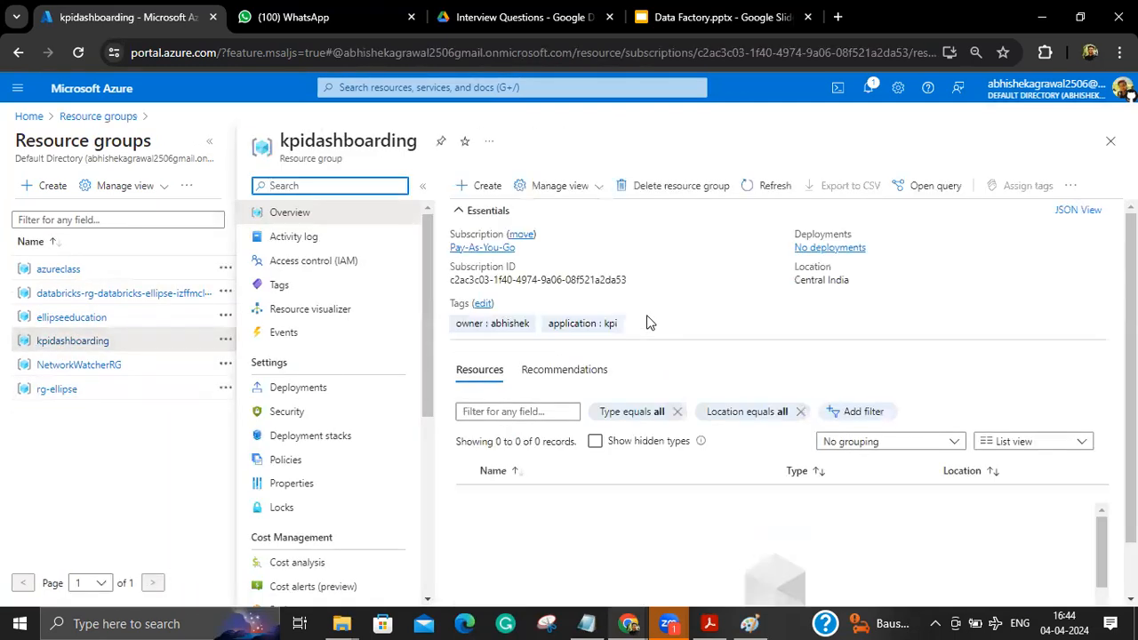
scroll(1116, 436, "down", 1)
scroll(1067, 463, "up", 1)
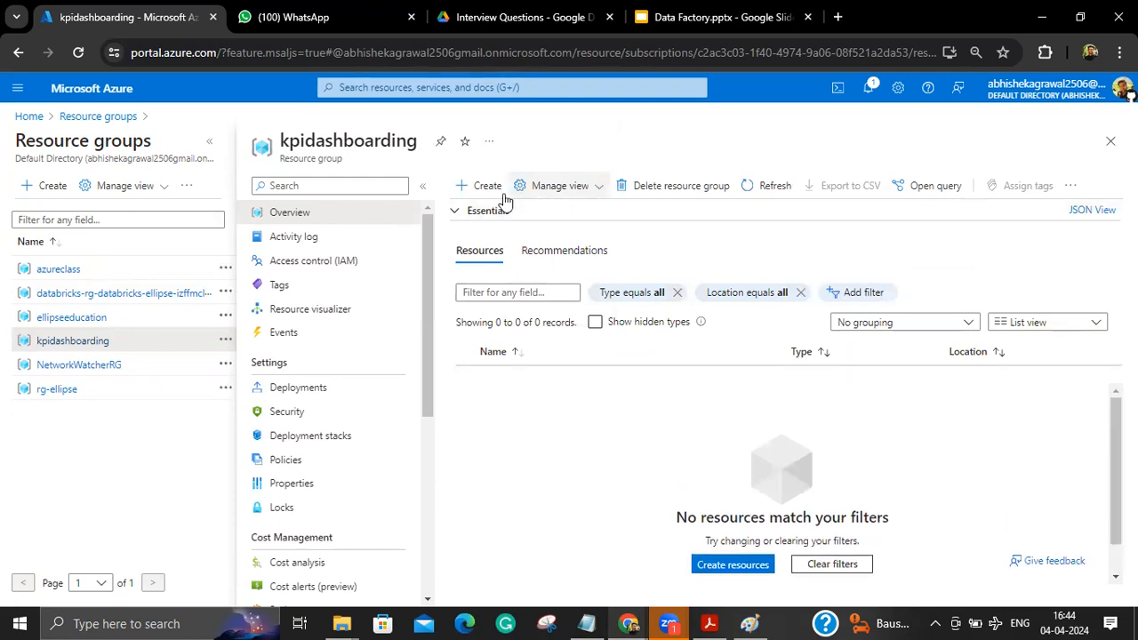
Step: Search the Marketplace for "data factory" from the kpidashboarding resource group and open the Data Factory creation form
left_click(749, 566)
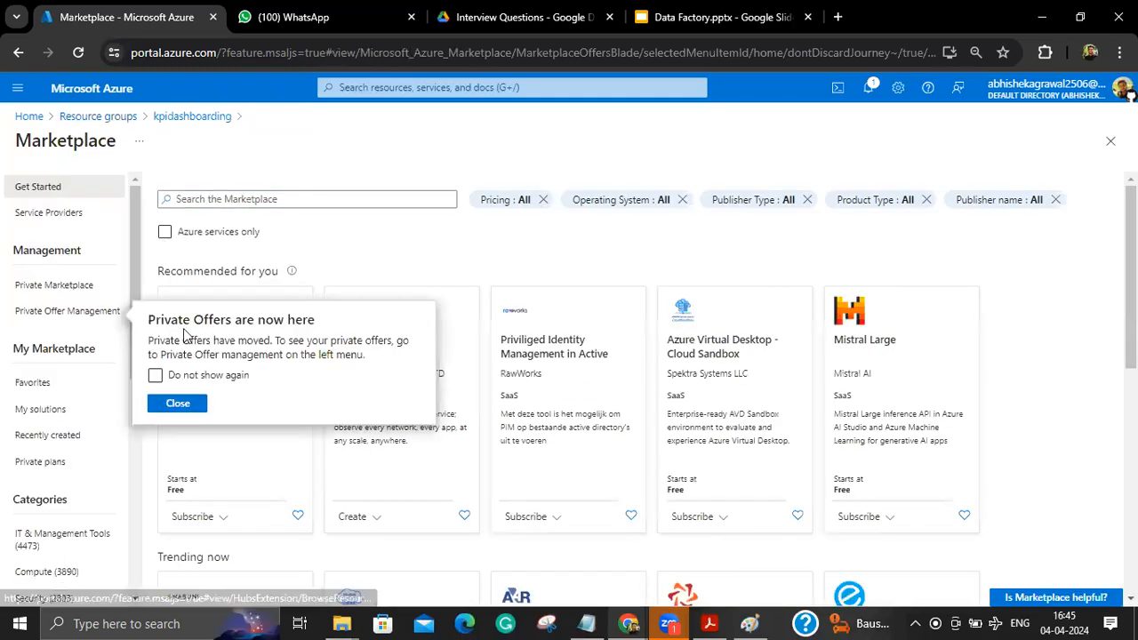
left_click(225, 196)
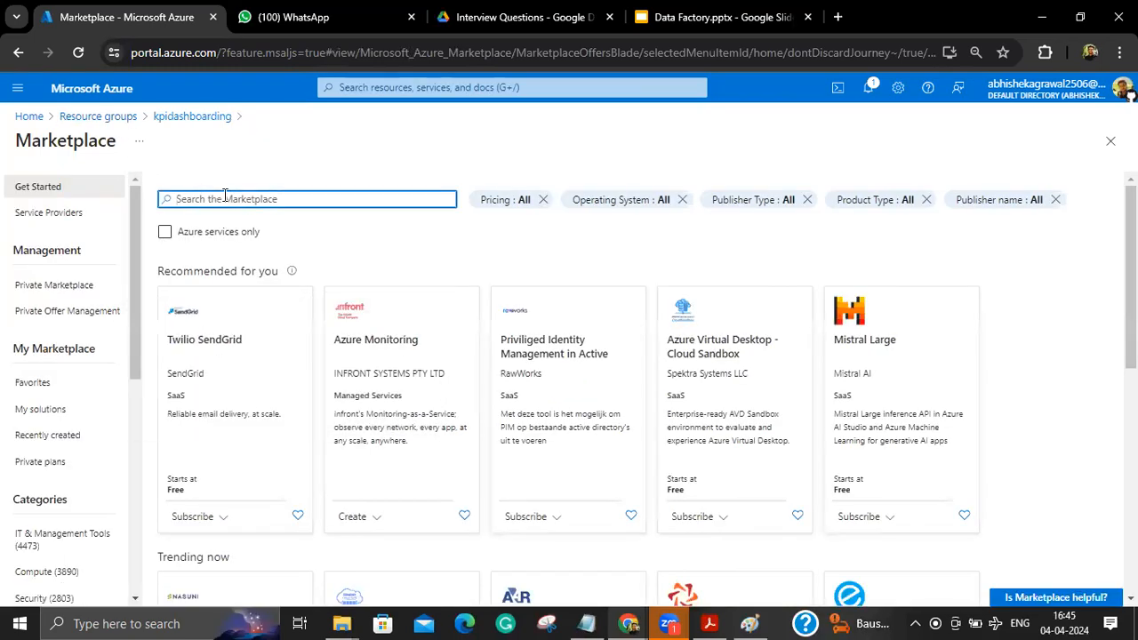
type("data factory")
key("Return")
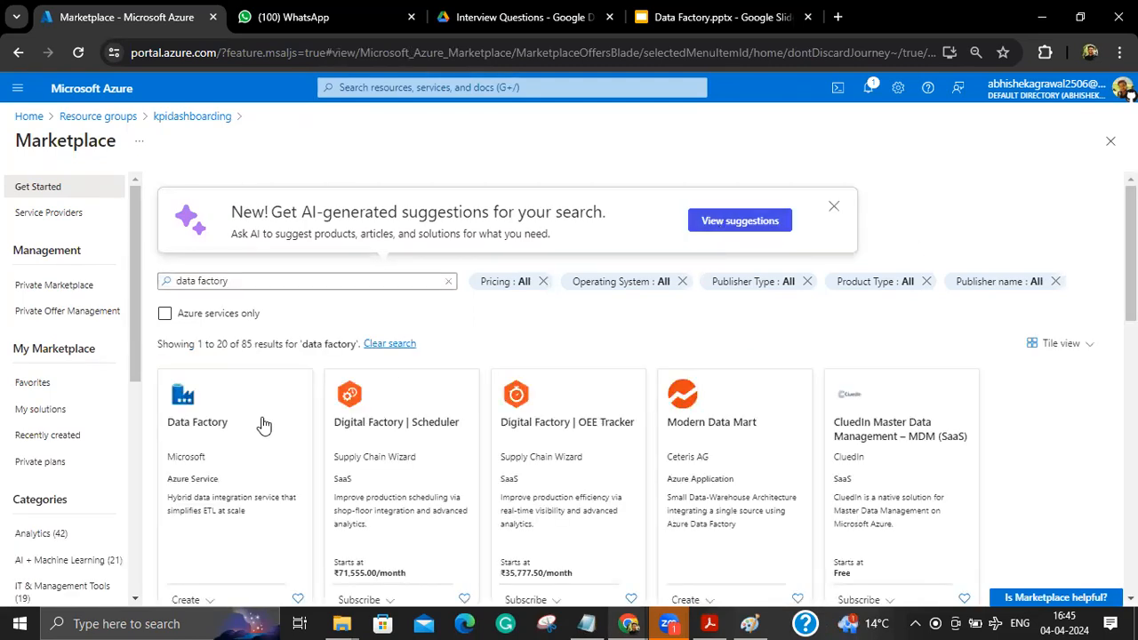
left_click(254, 426)
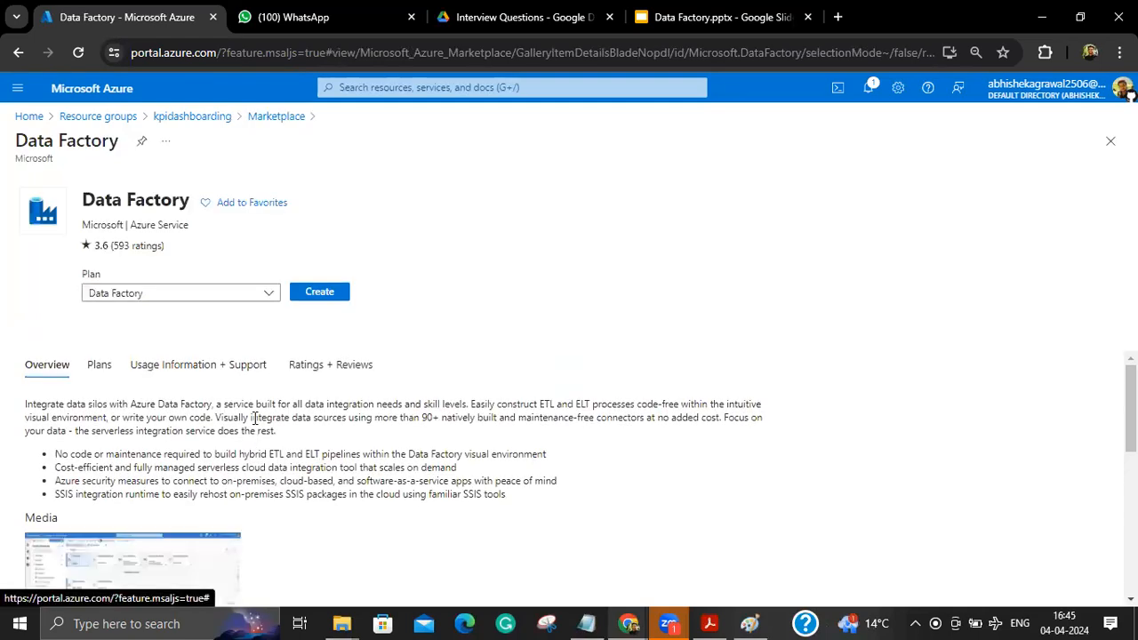
left_click(322, 296)
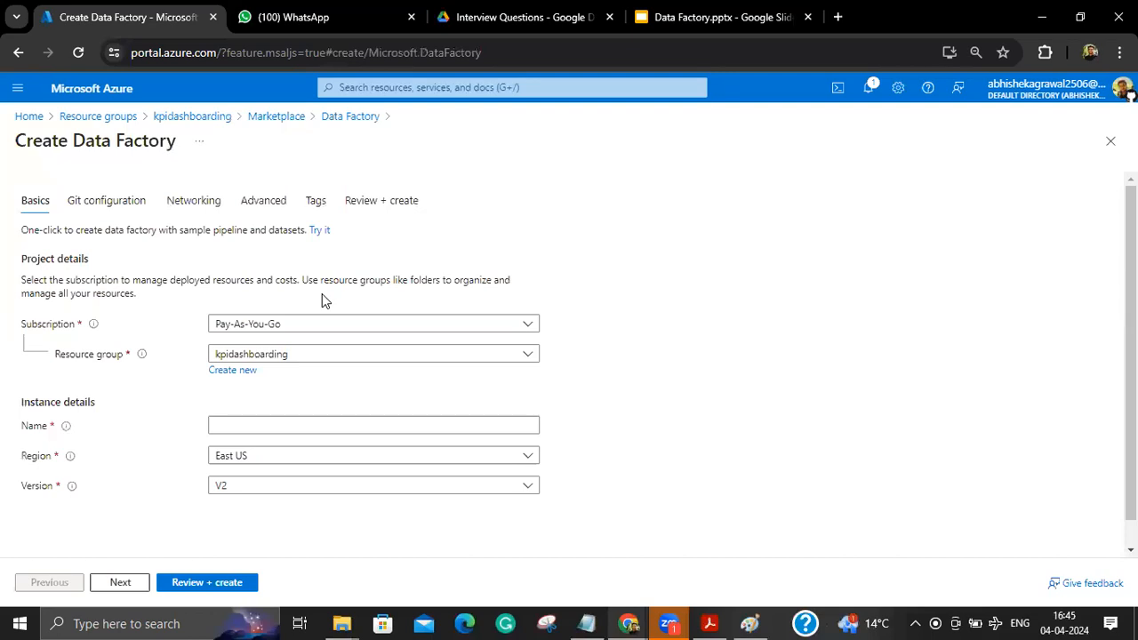
left_click(335, 426)
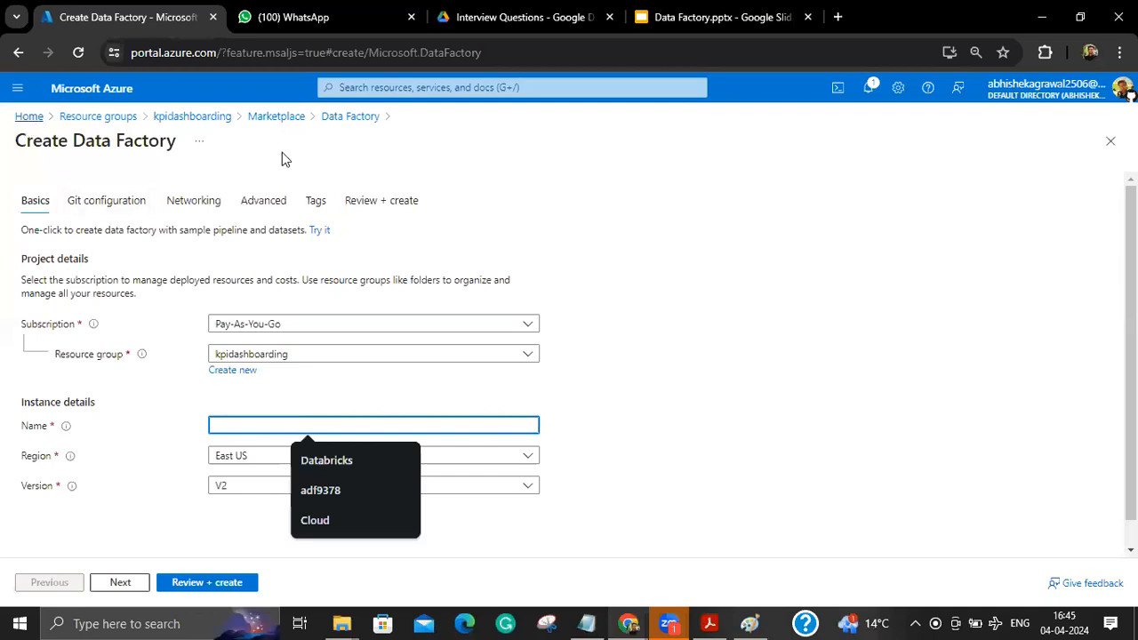
Step: Return to the portal home, search for "data", open Data factories and start creating a new data factory
left_click(30, 116)
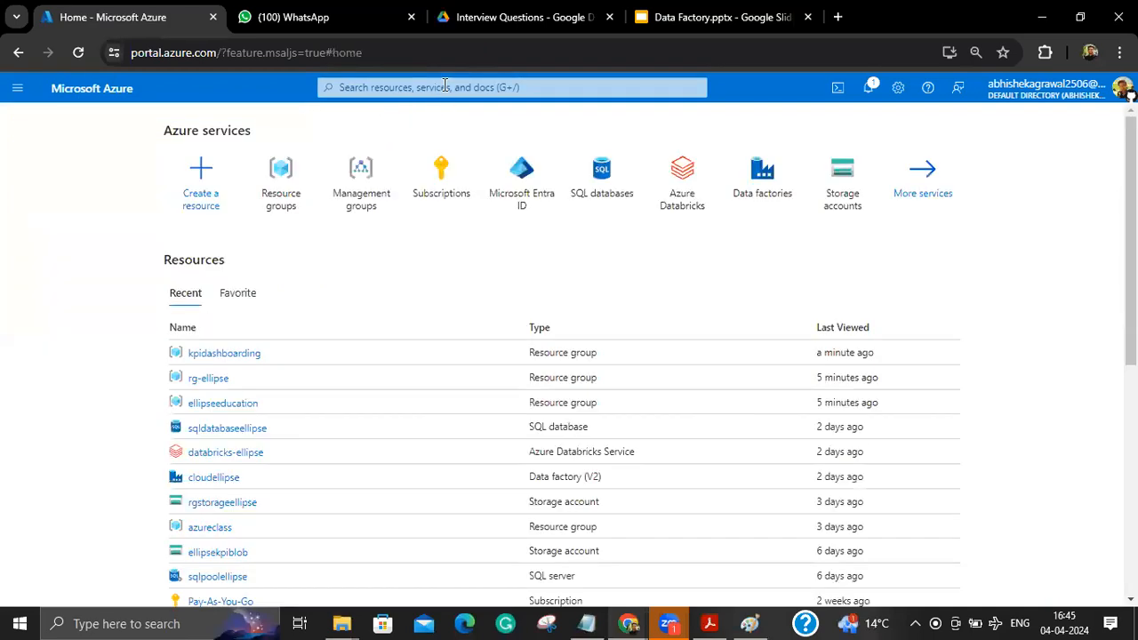
left_click(445, 87)
type("data")
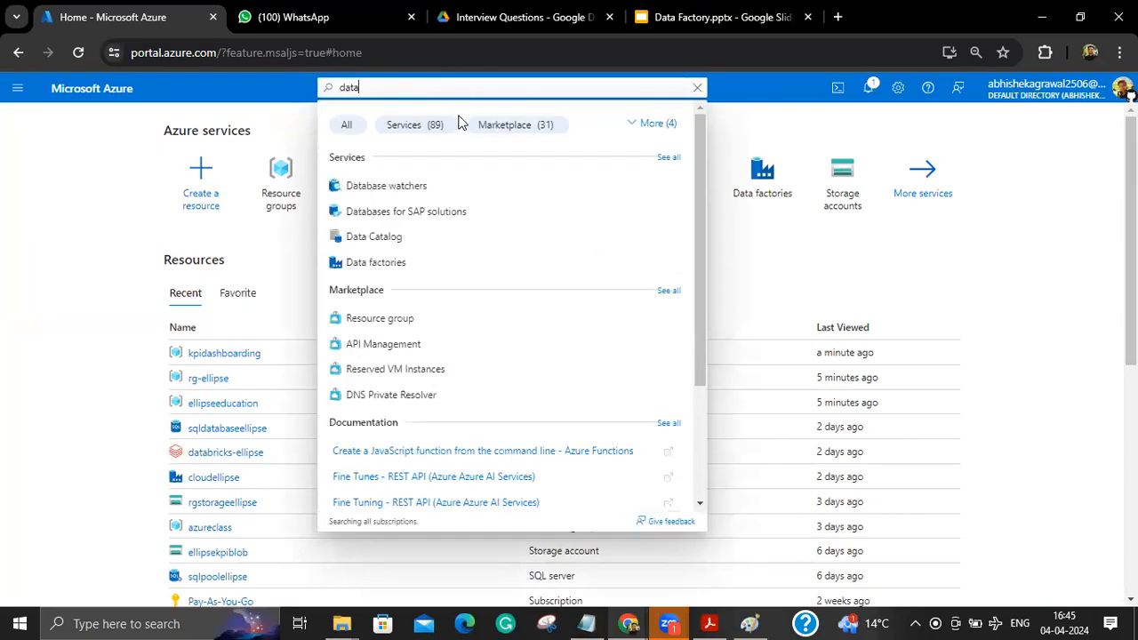
left_click(422, 263)
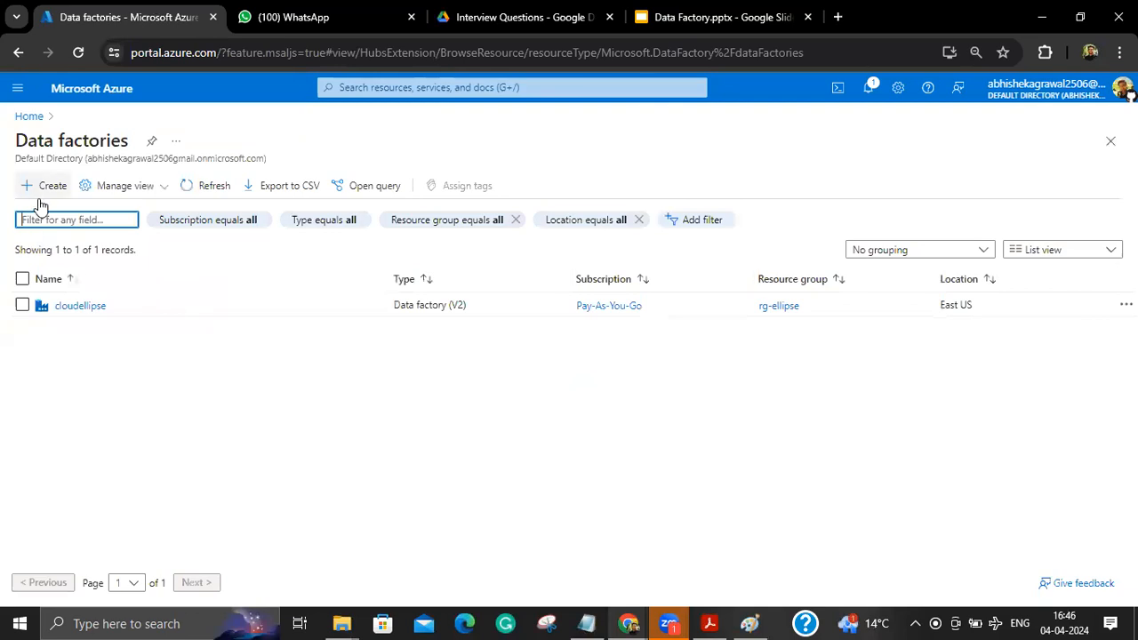
left_click(41, 189)
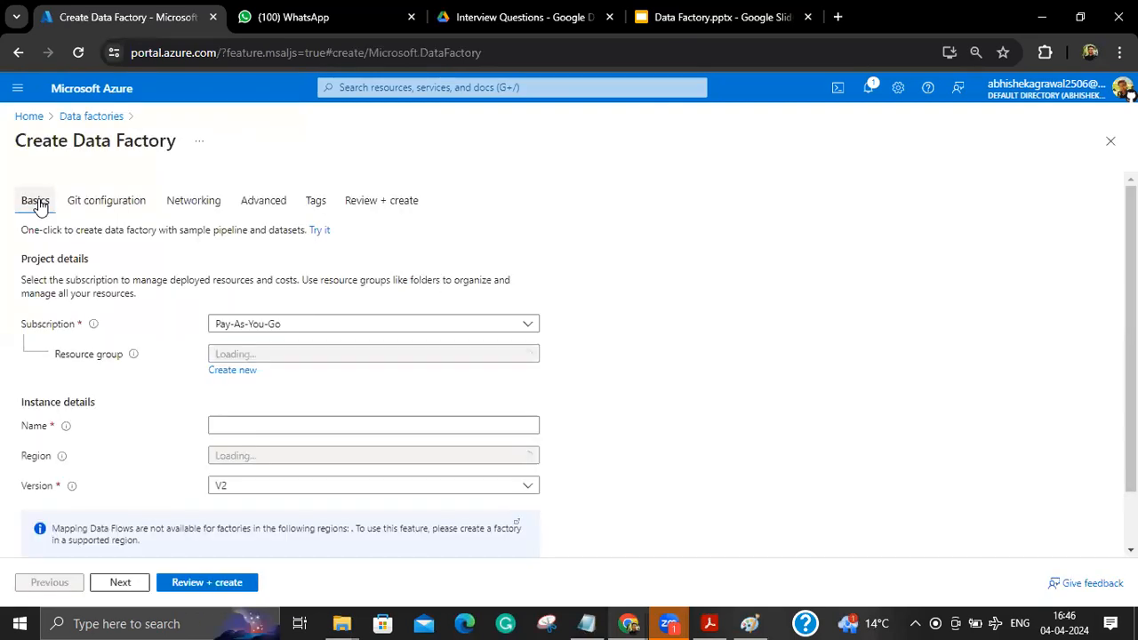
Step: Switch to Adobe Acrobat to examine the Azure Data Factory architecture diagram, and return to the data factory creation form in the Azure portal
left_click(716, 17)
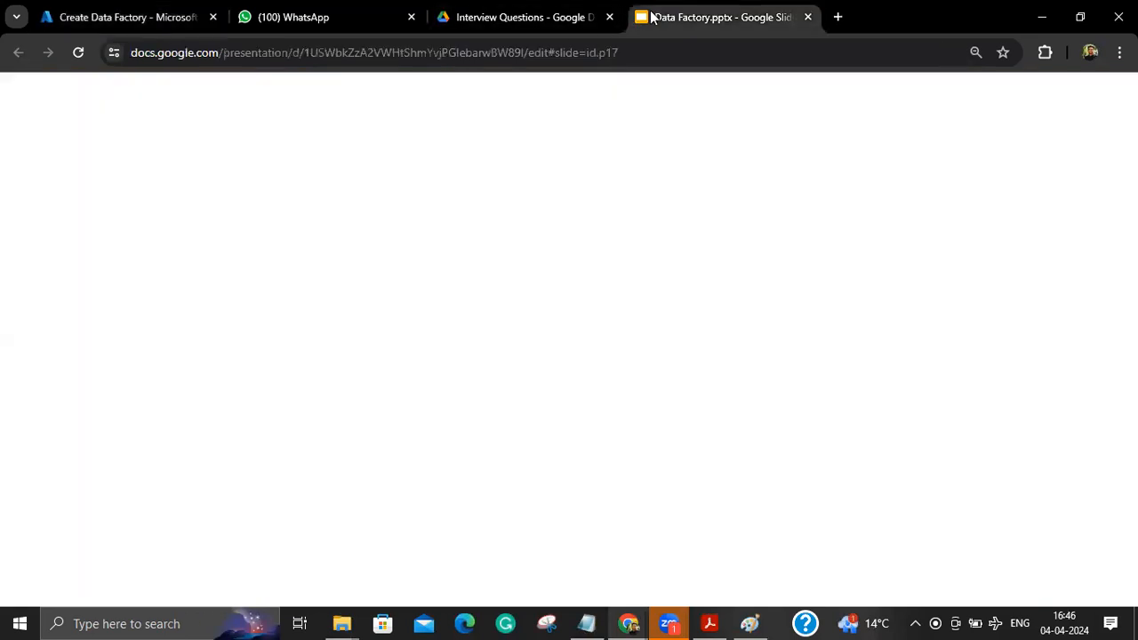
left_click(710, 624)
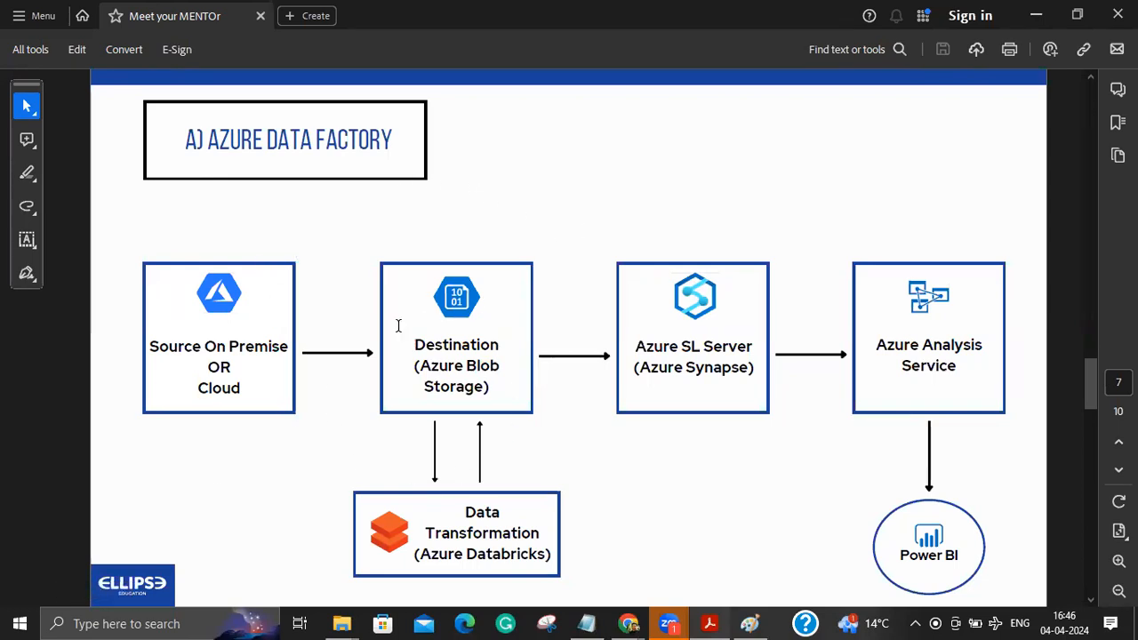
left_click(1052, 12)
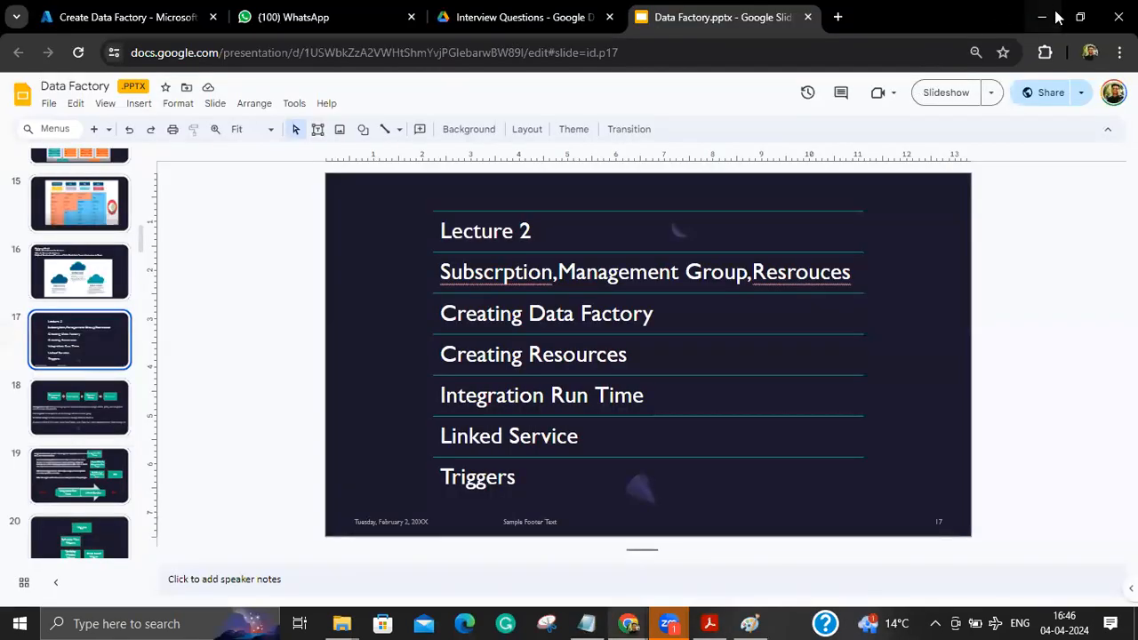
left_click(1055, 12)
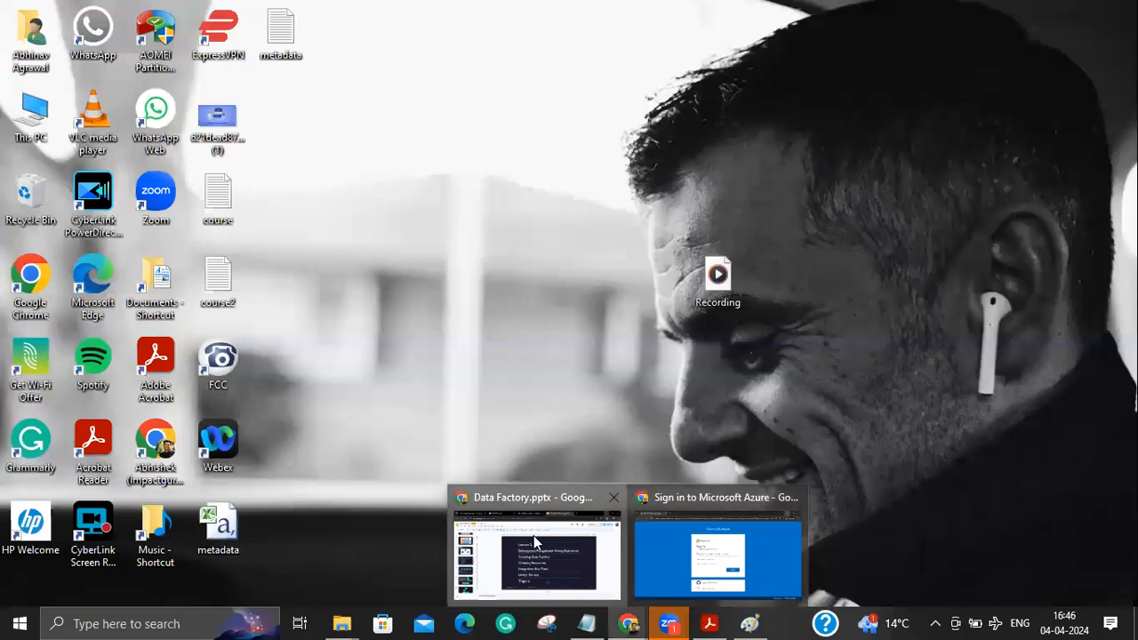
left_click(533, 556)
left_click(133, 17)
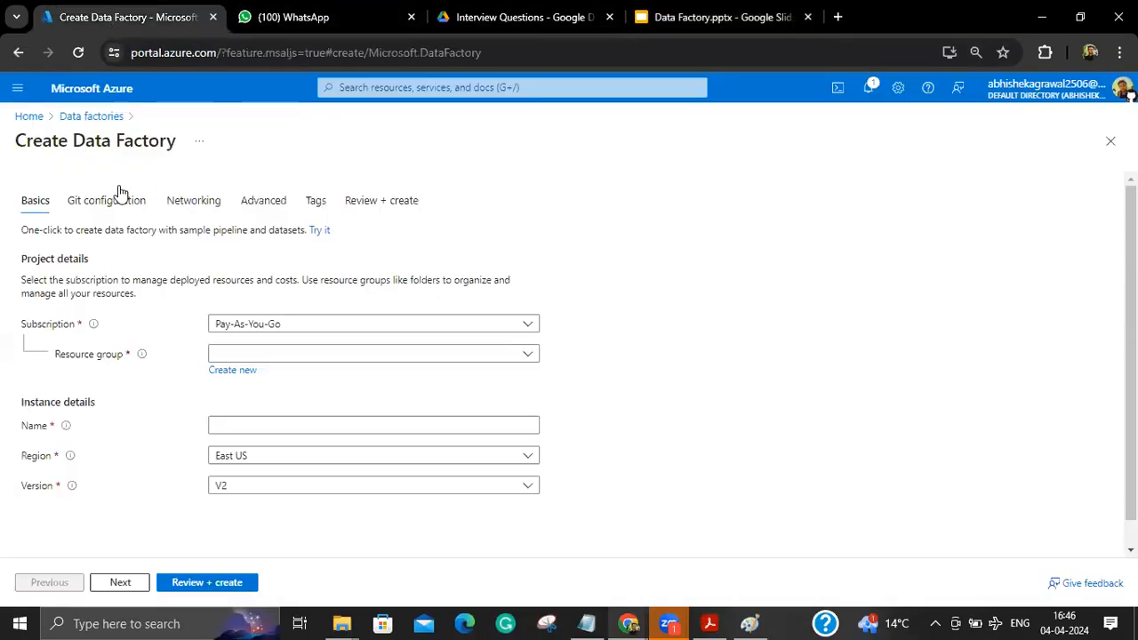
Step: Assign the new data factory to the kpidashboarding resource group and name it adf0289
left_click(289, 354)
left_click(265, 472)
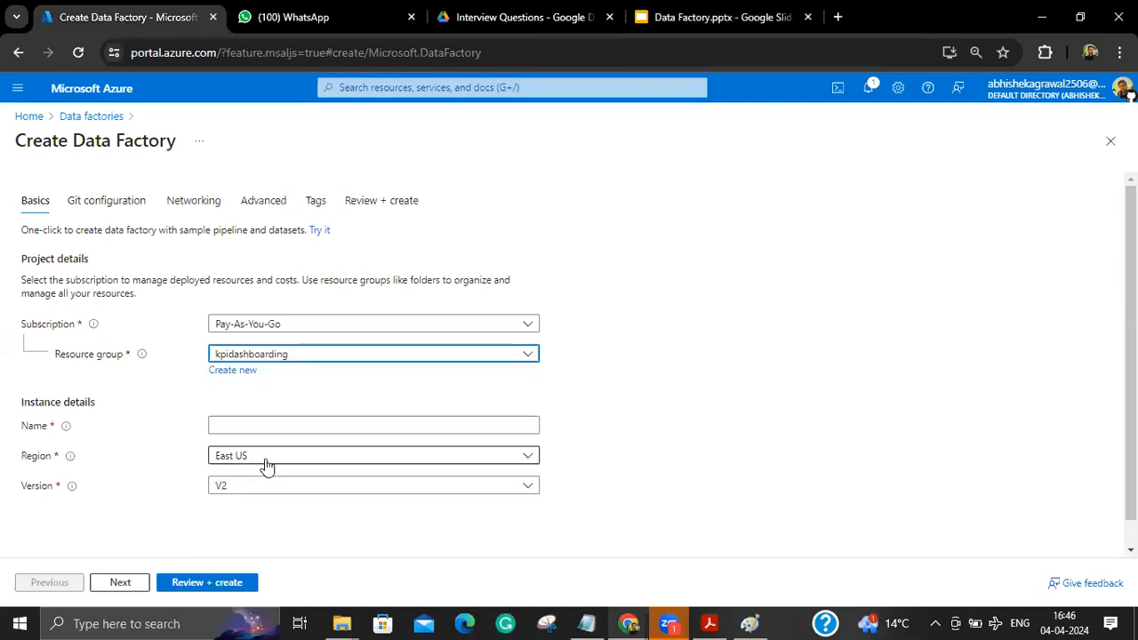
left_click(267, 425)
type("adf")
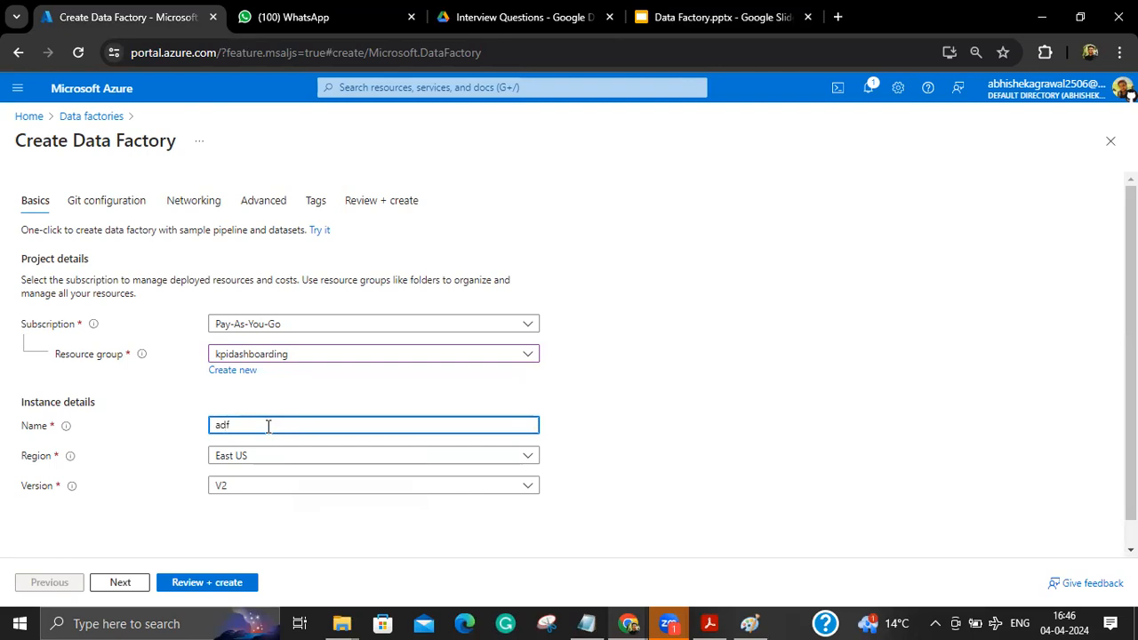
type("0289")
Step: Set the data factory's region to Central India and check the available versions
left_click(290, 466)
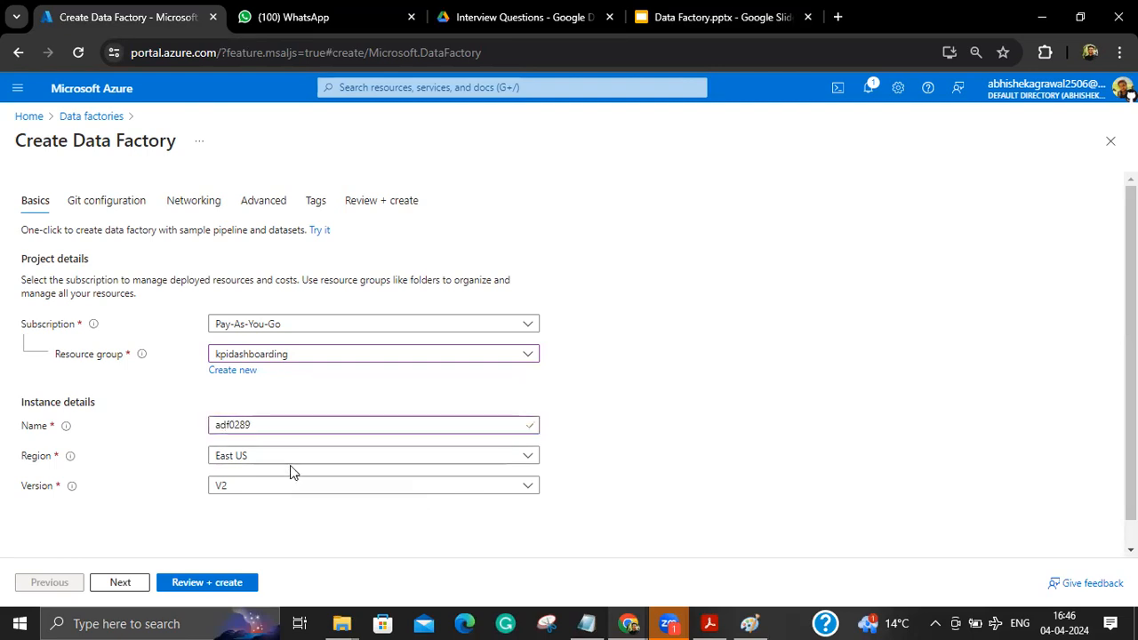
left_click(290, 459)
type("central in")
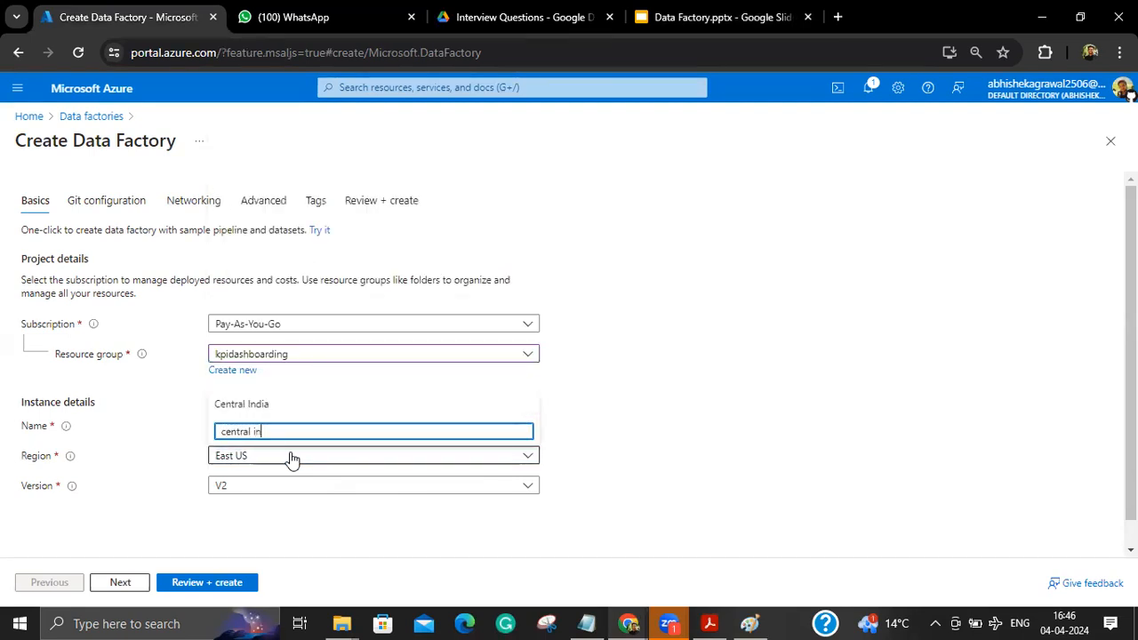
left_click(286, 412)
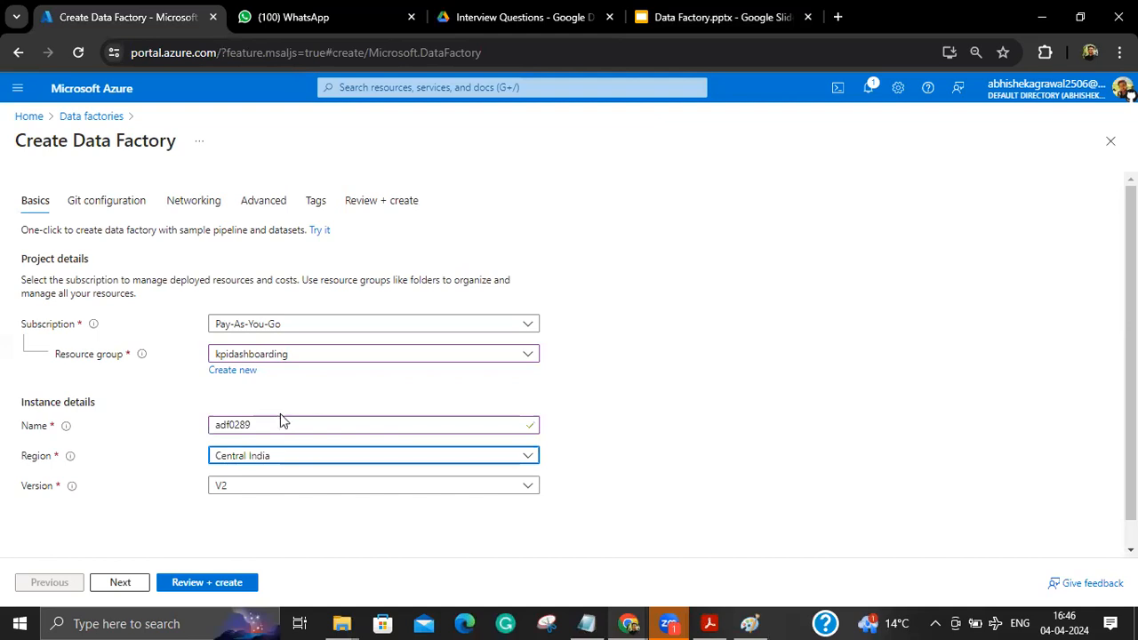
left_click(259, 488)
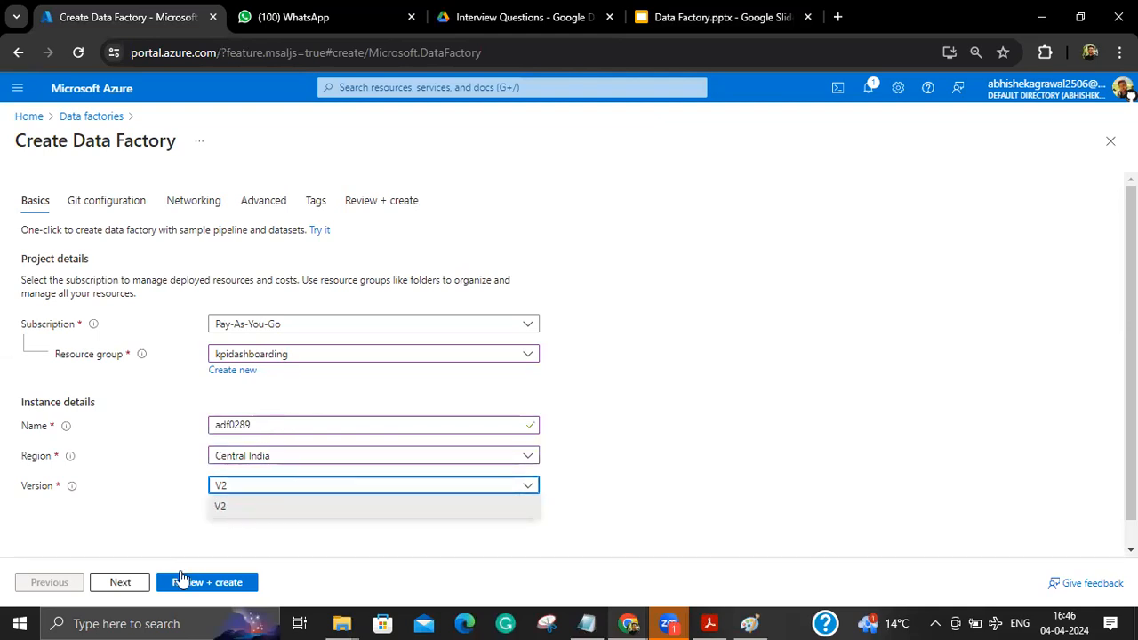
Step: Go through the data factory's Git configuration, Networking, Advanced and Tags settings with their defaults up to the final review
left_click(106, 587)
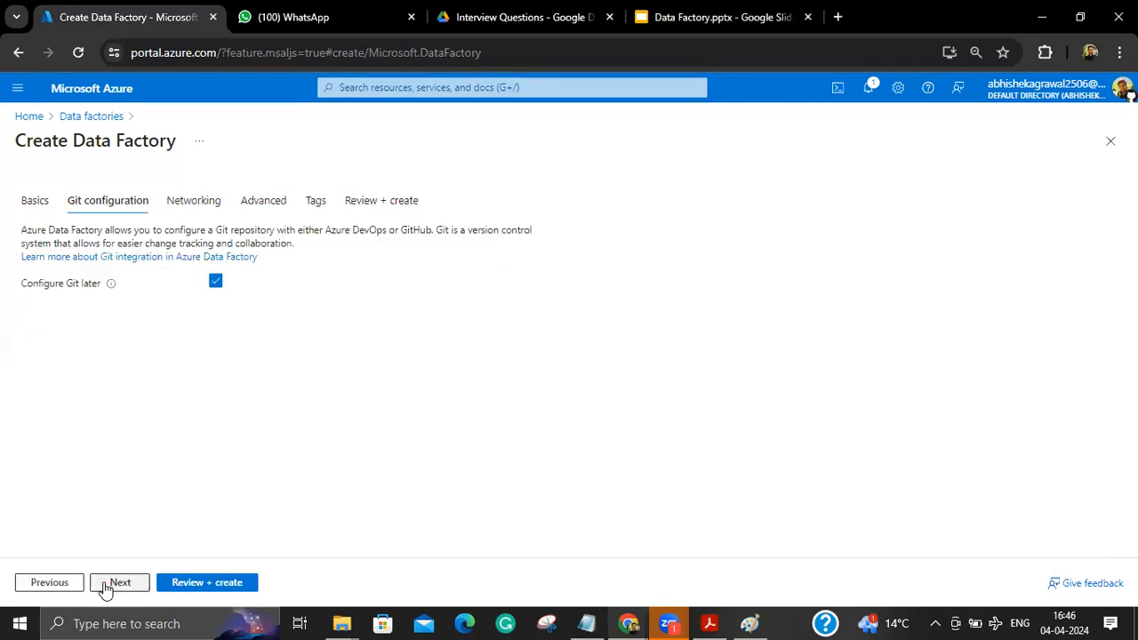
left_click(106, 587)
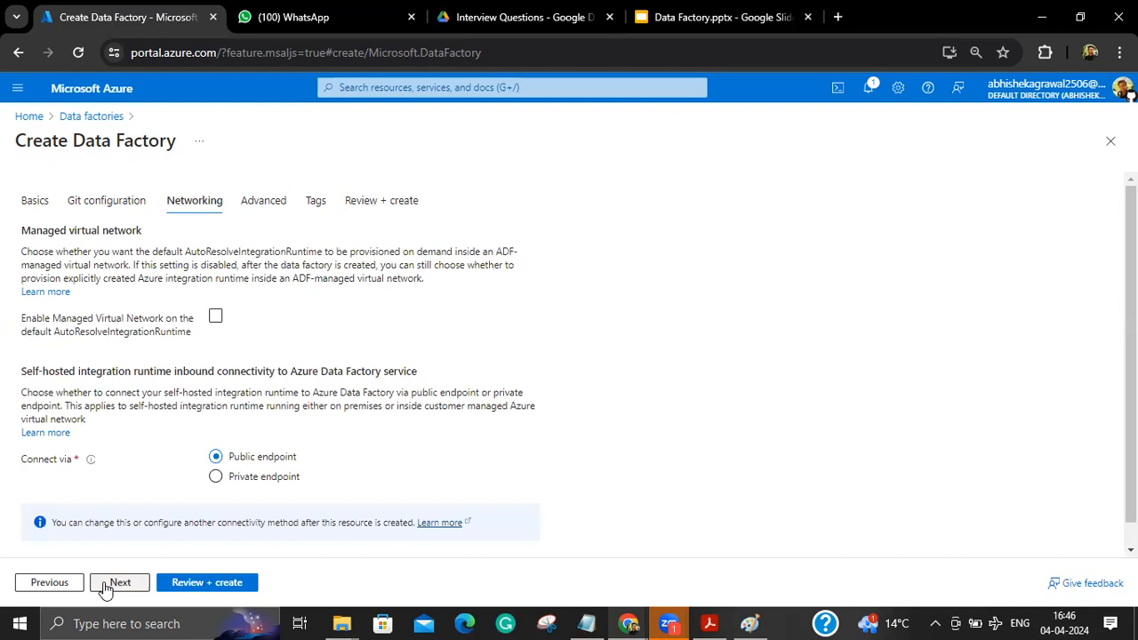
left_click(106, 587)
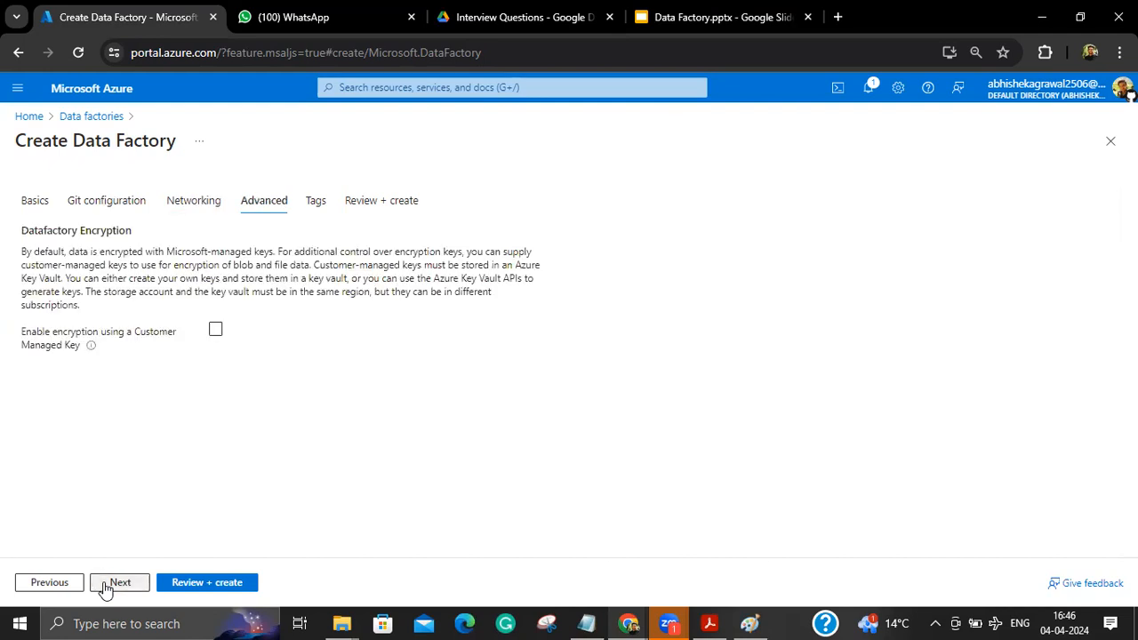
left_click(106, 587)
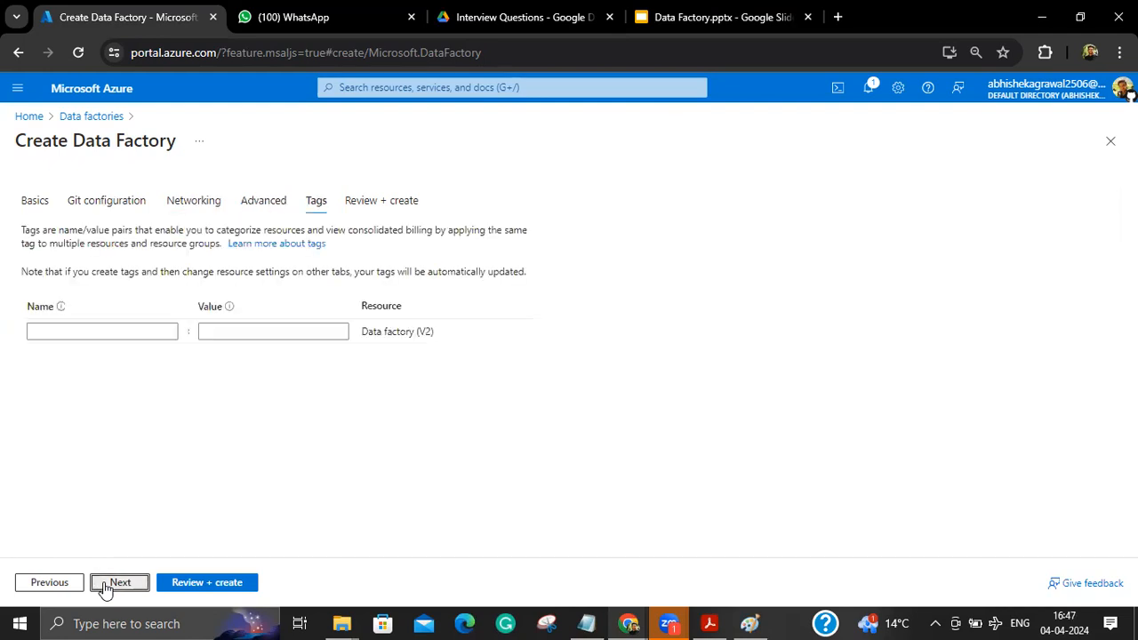
left_click(106, 587)
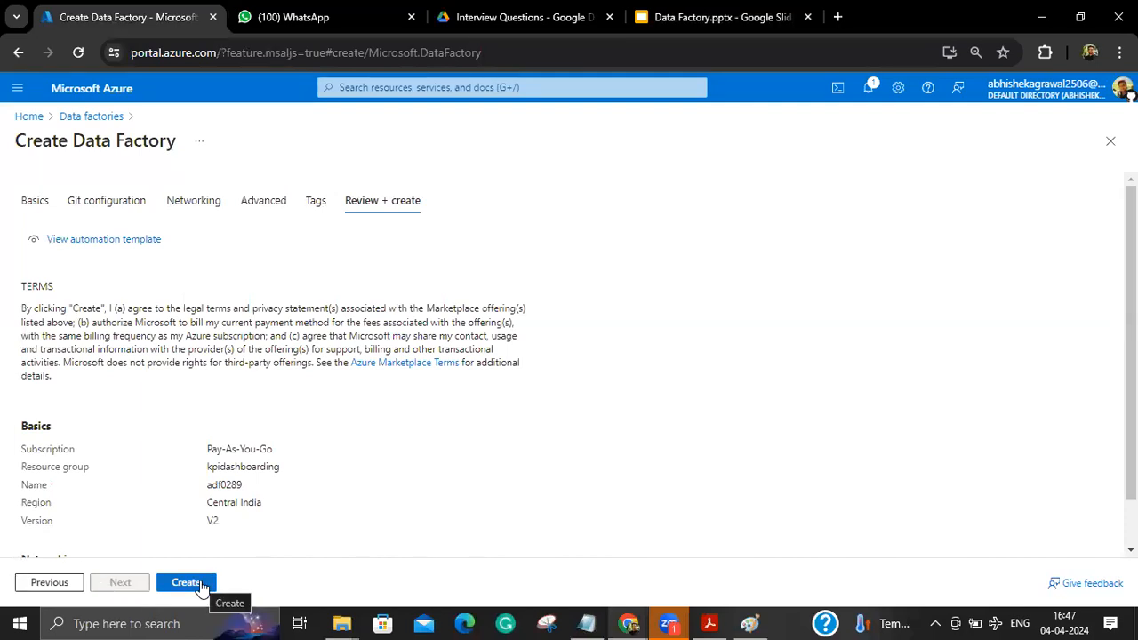
Step: Recheck the data factory's basic settings, and leave the creation form for the portal home to look over the Azure services
left_click(44, 202)
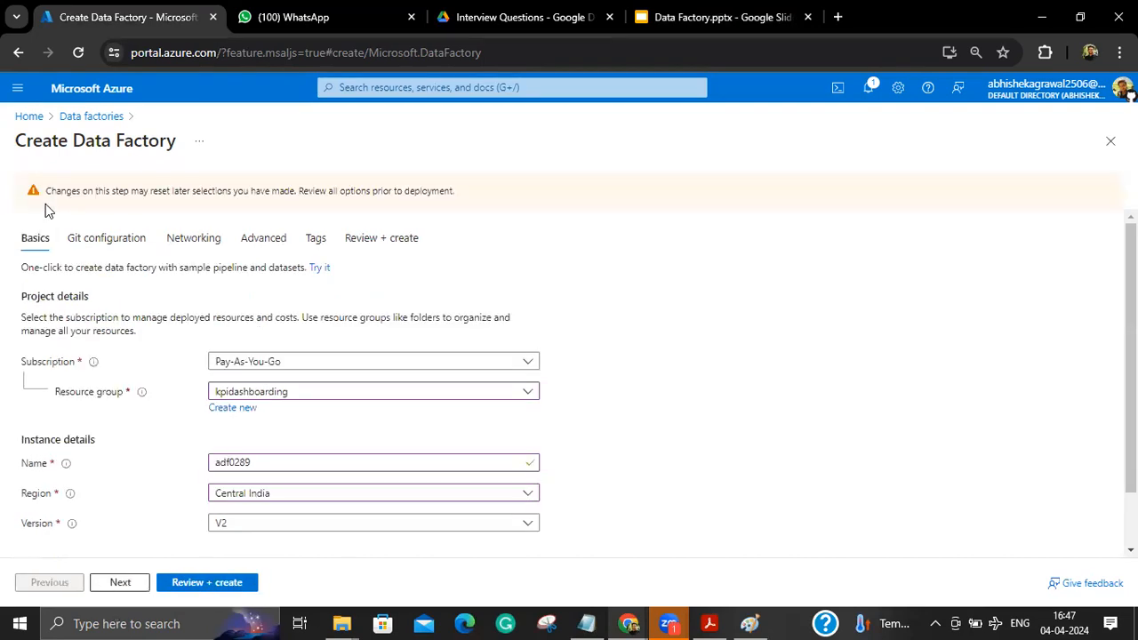
scroll(229, 330, "down", 1)
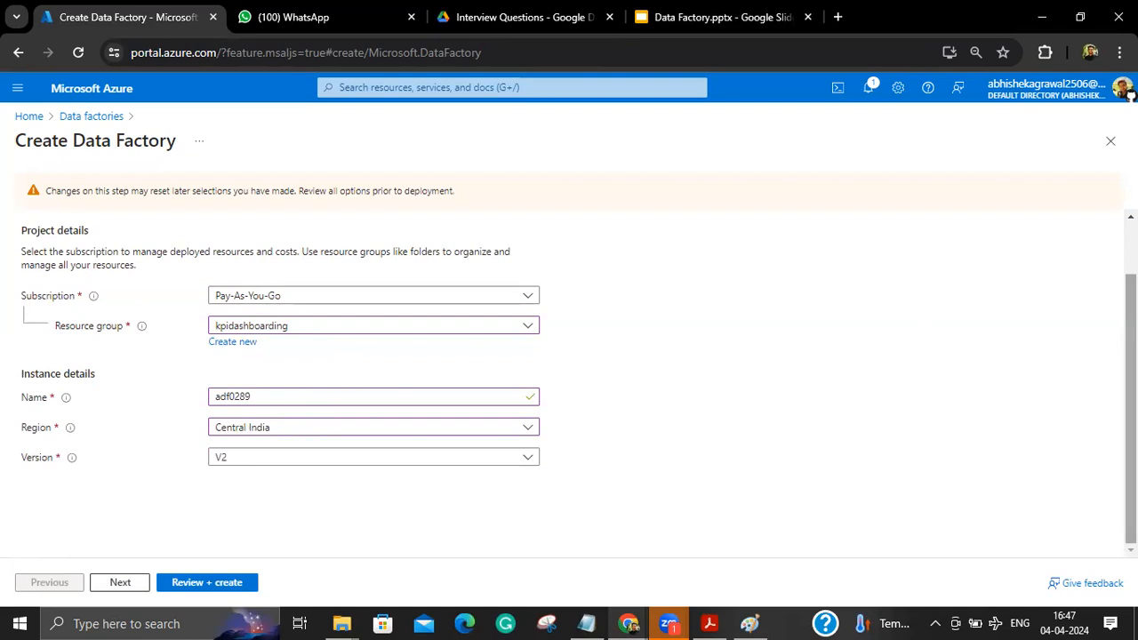
scroll(795, 427, "up", 1)
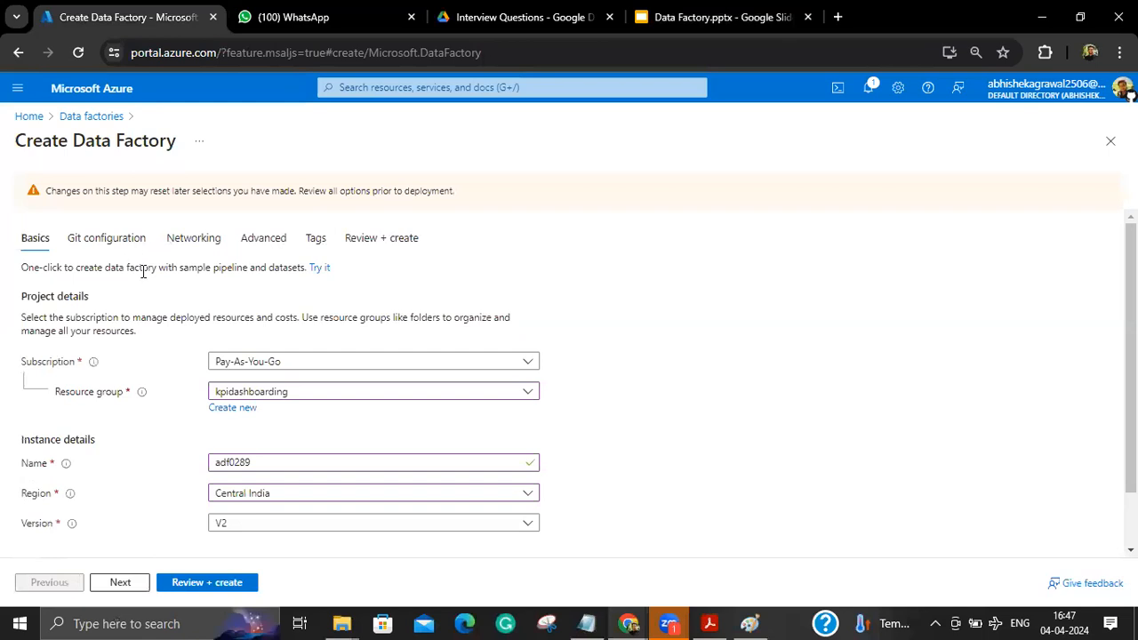
left_click(28, 117)
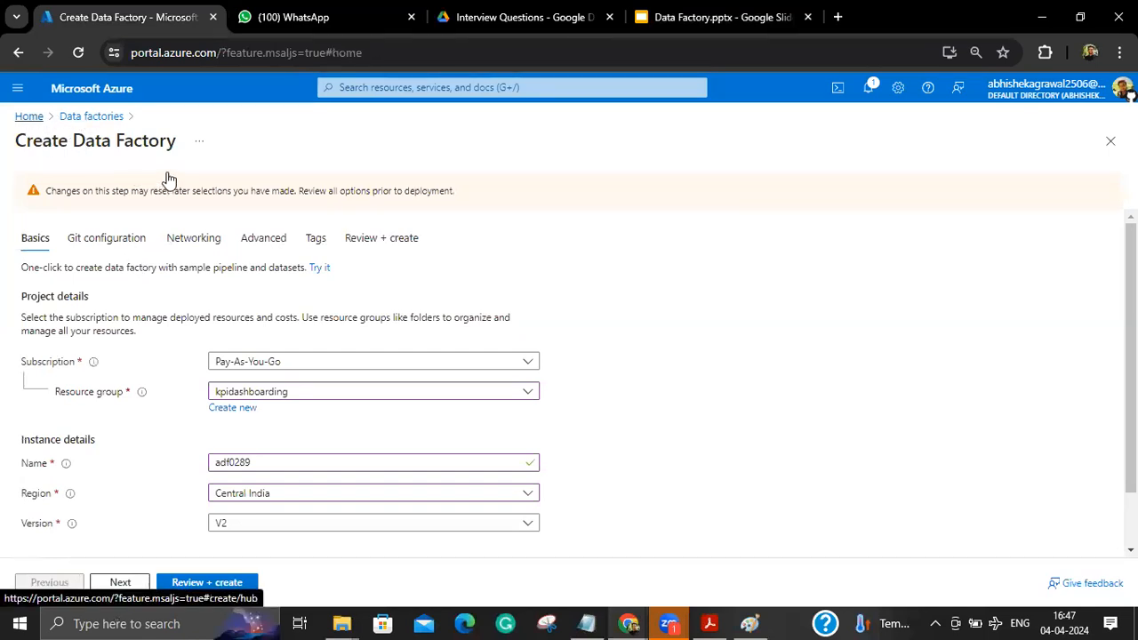
mouse_move(281, 185)
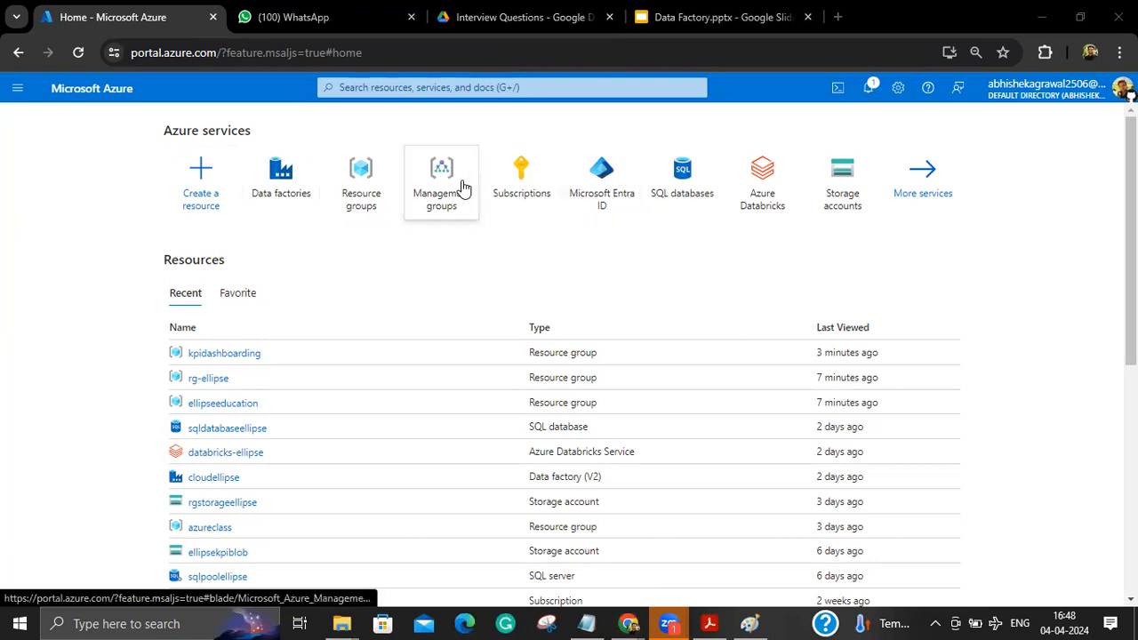
mouse_move(462, 187)
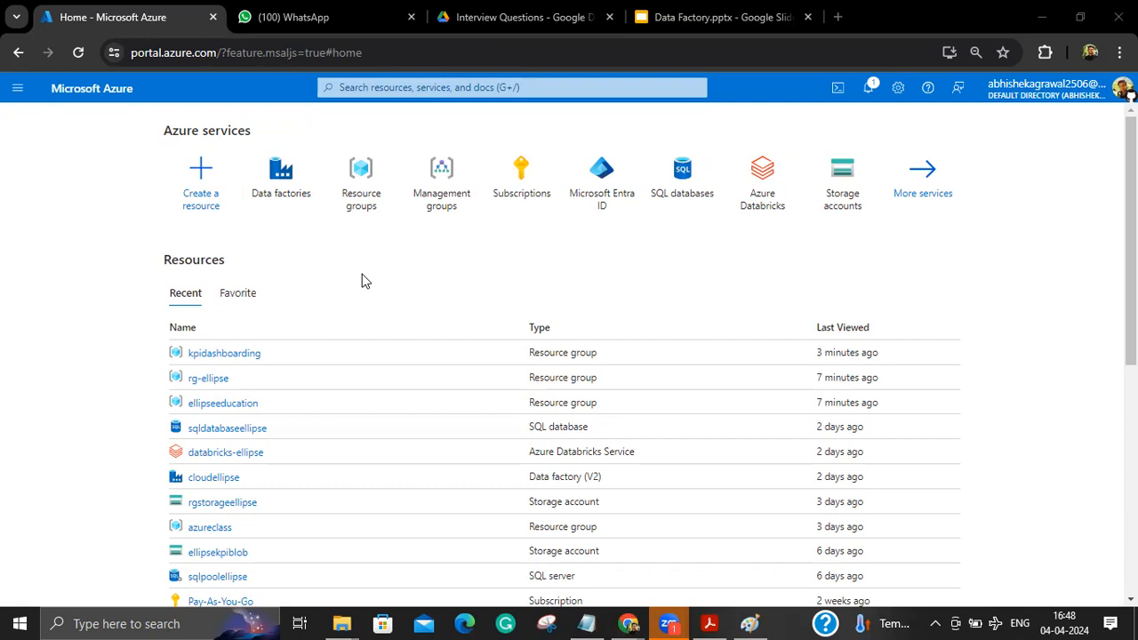
Step: Examine the source-to-Power BI flow in the Adobe Acrobat architecture diagram again, and return to the browser
left_click(673, 25)
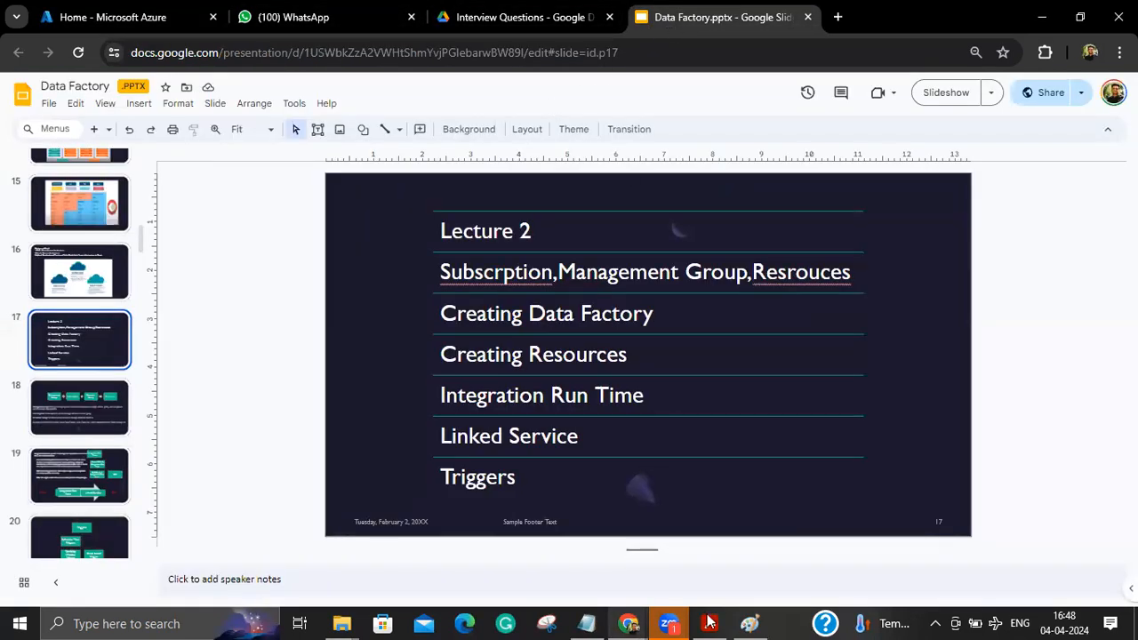
key("alt+Tab")
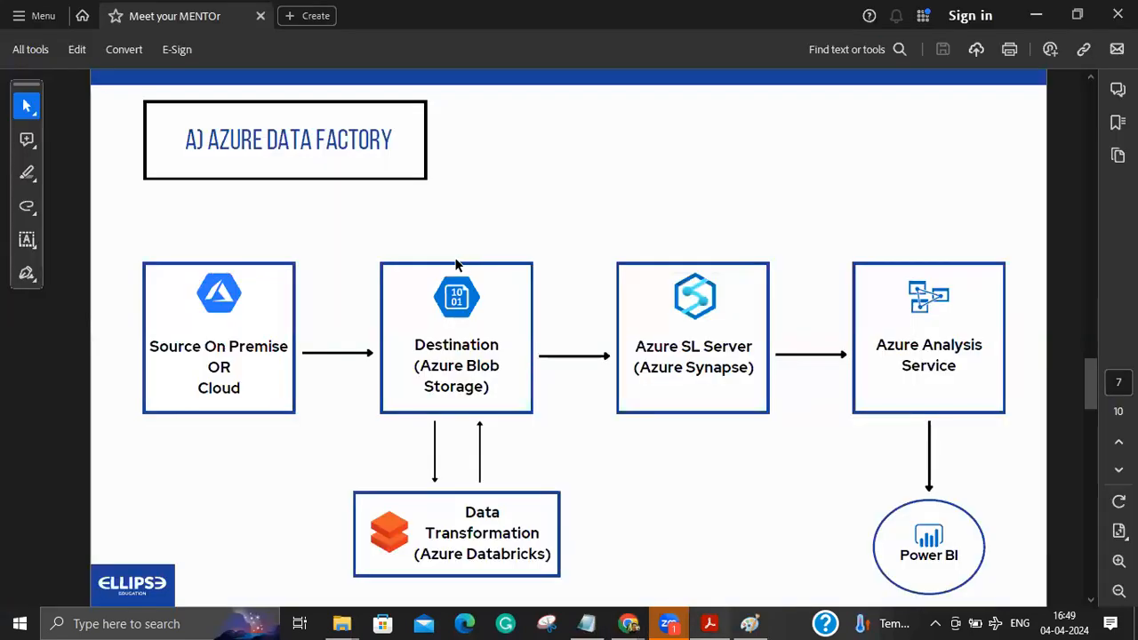
left_click(1036, 16)
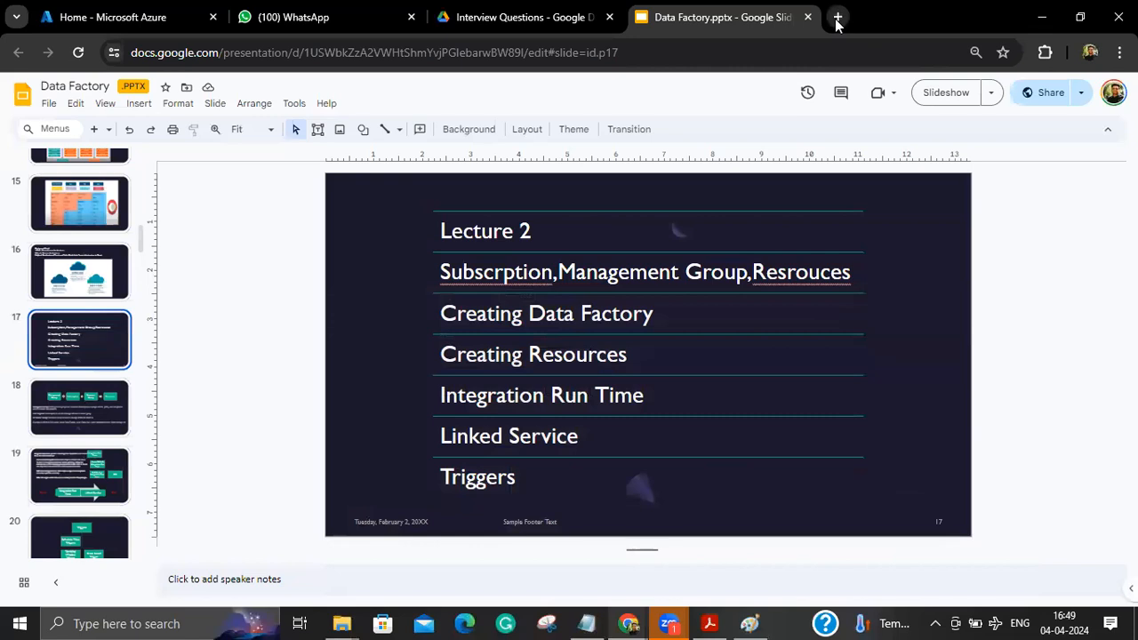
Step: Search Google for "mysql community server" in a new browser tab
key("ctrl+t")
type("my s")
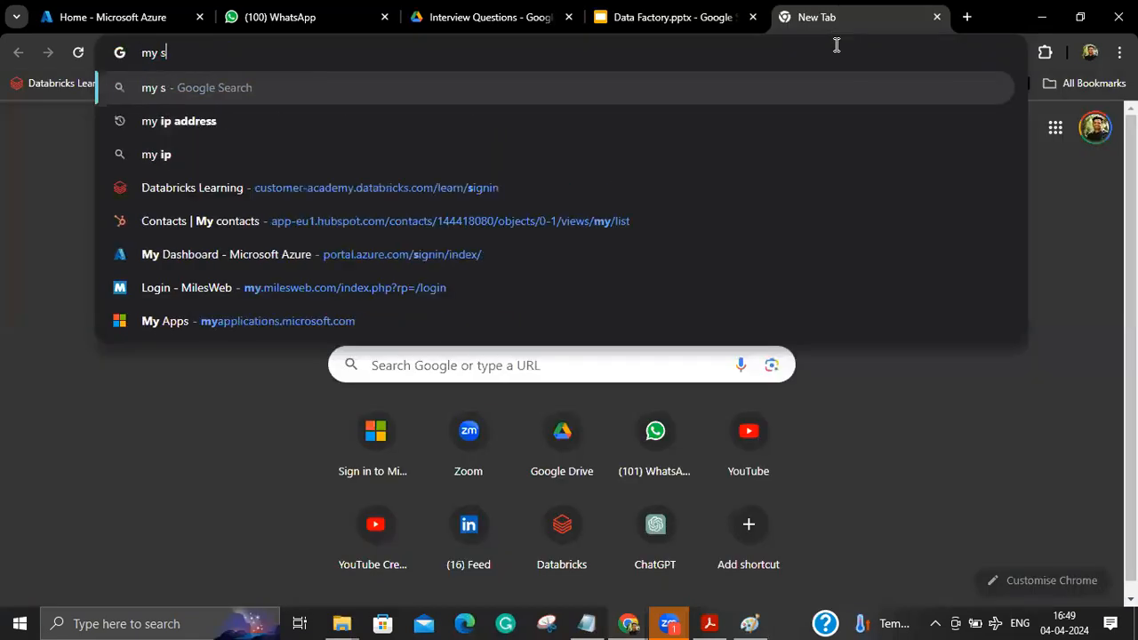
type("ql commu")
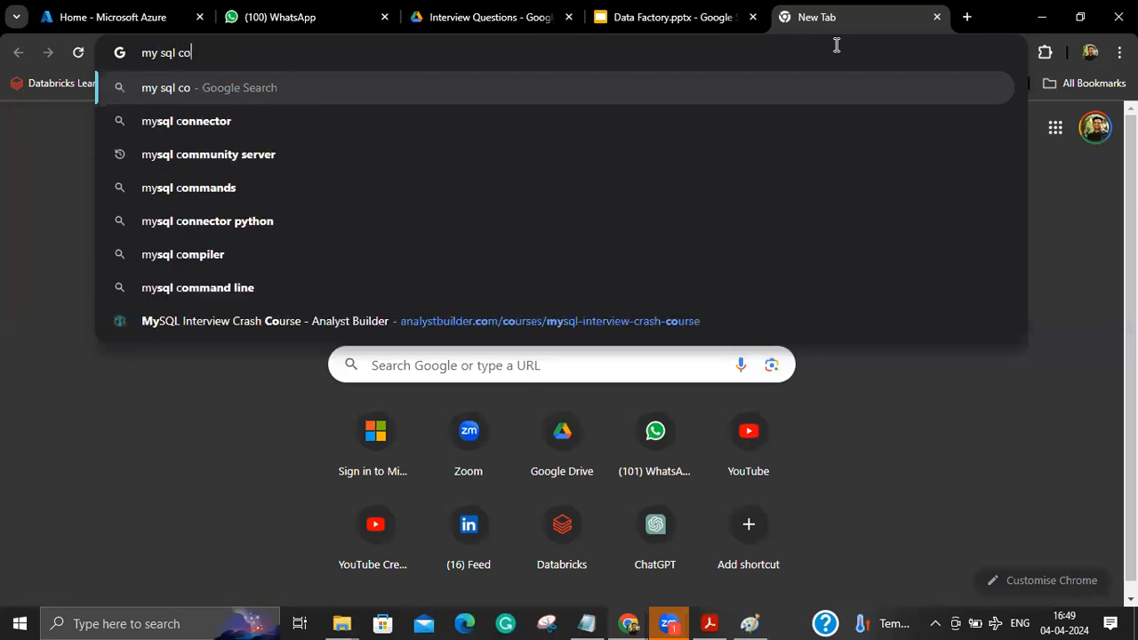
key("Down")
key("Return")
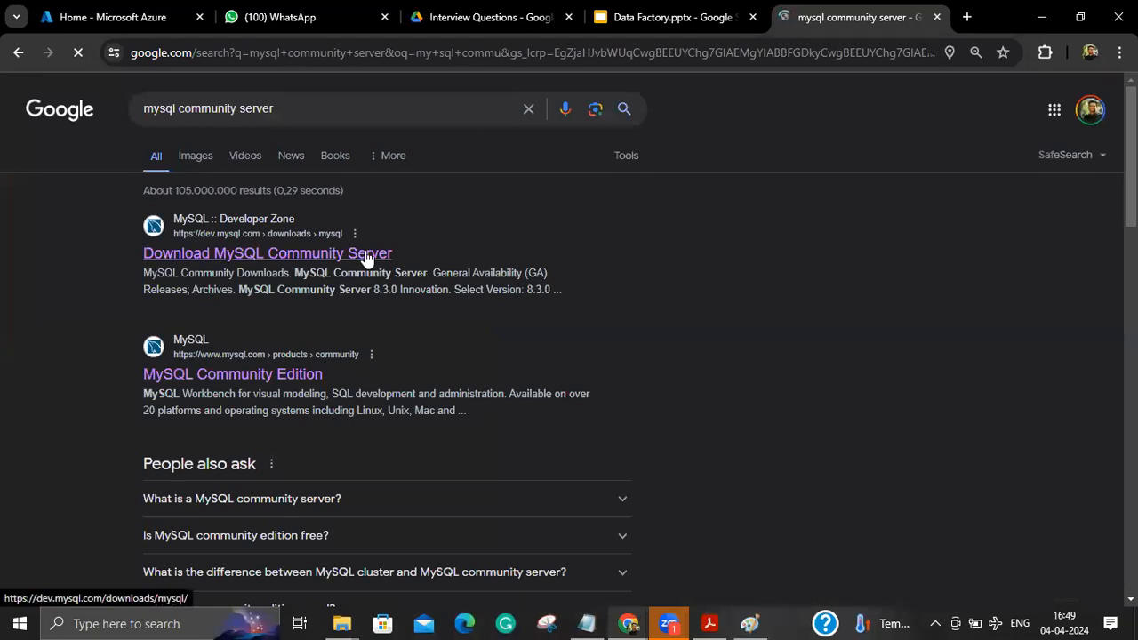
Step: Open YouTube in another new browser tab and search for "ssms and sql server"
left_click(965, 20)
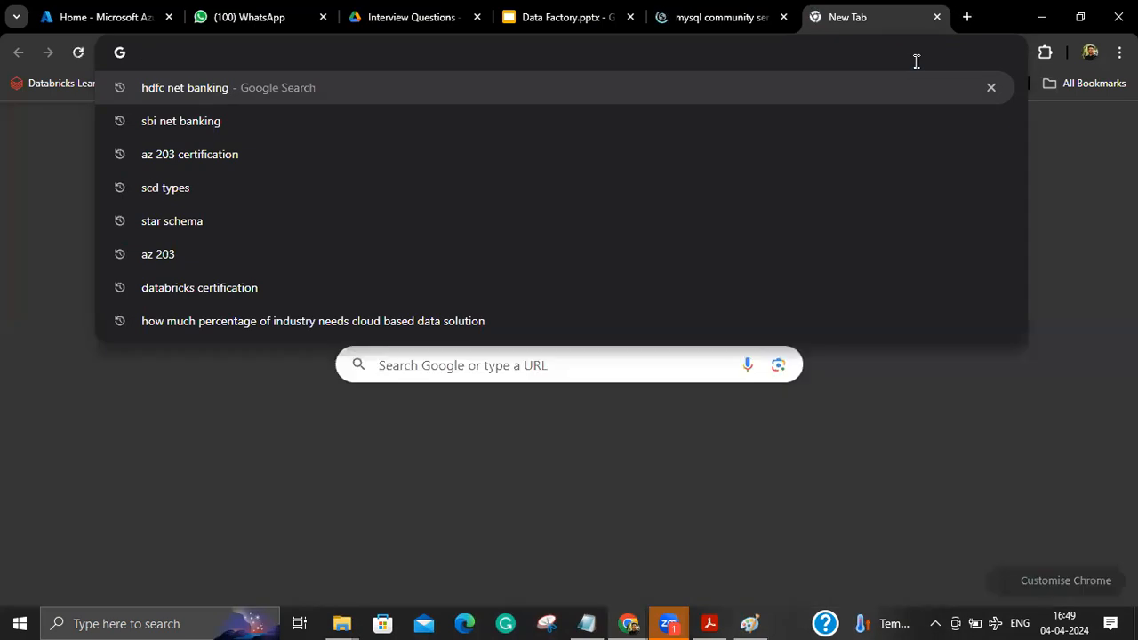
type("yo")
key("Return")
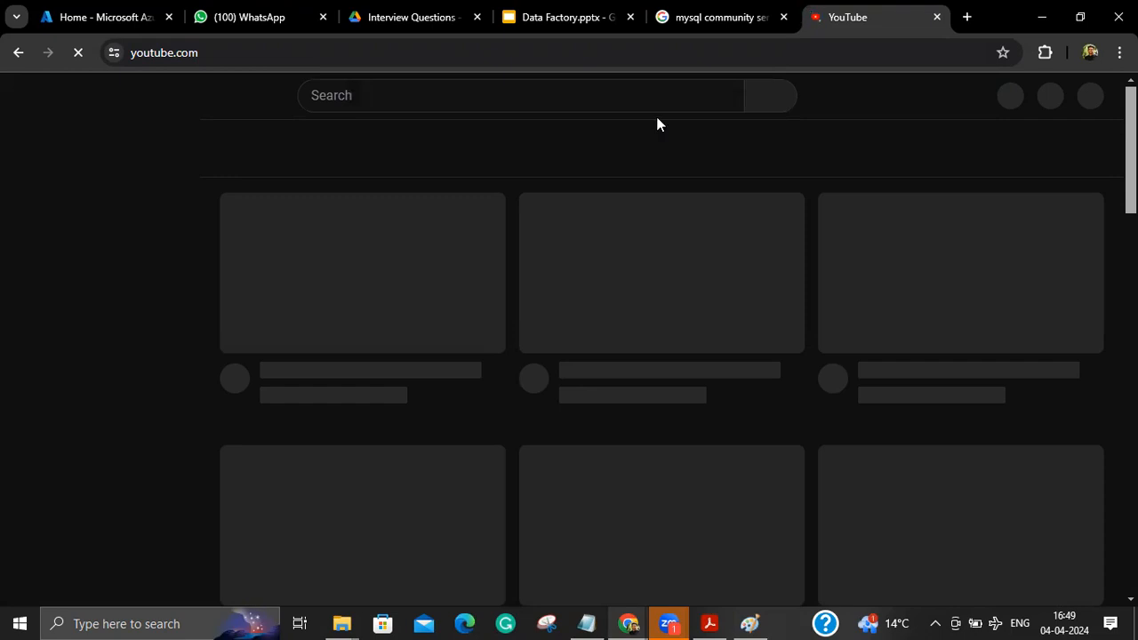
left_click(600, 96)
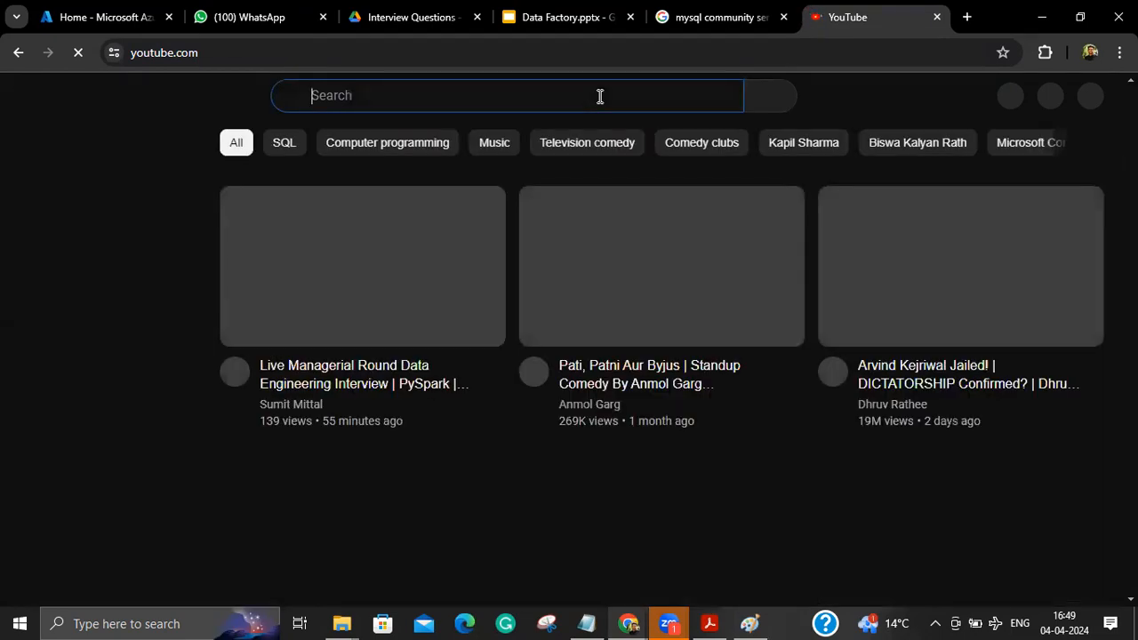
type("ss")
type("m")
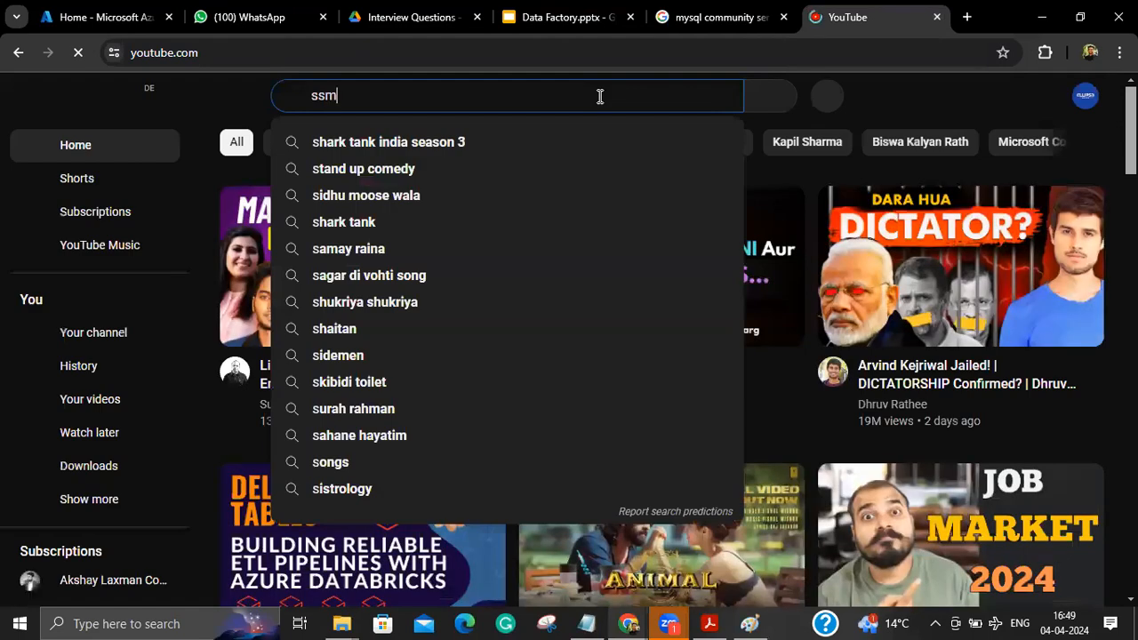
type("s a")
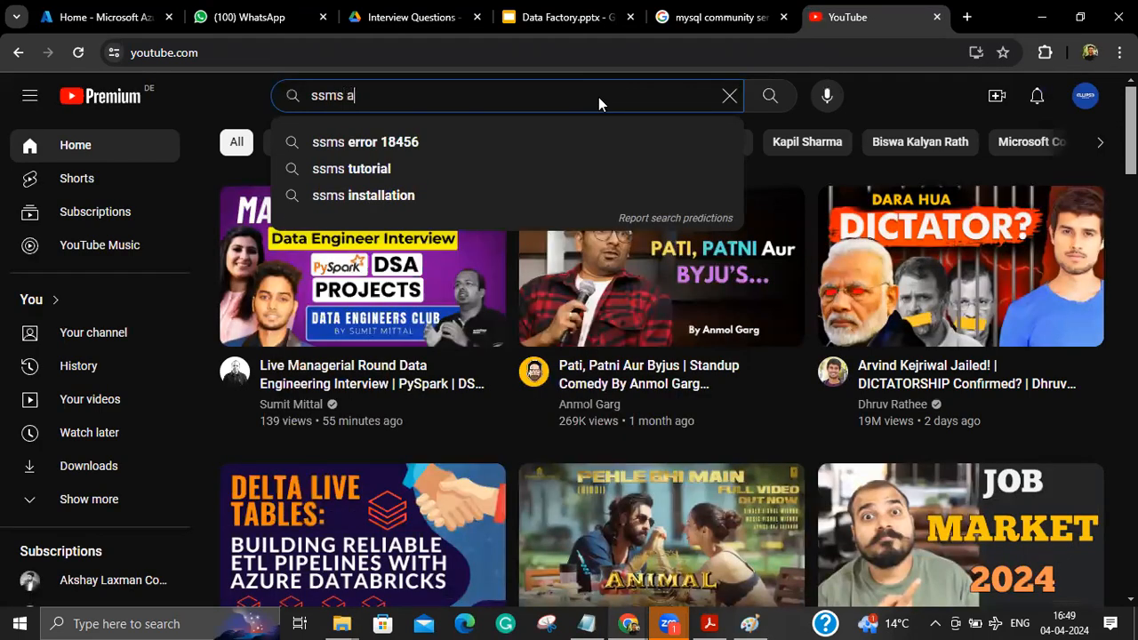
type("nd sq")
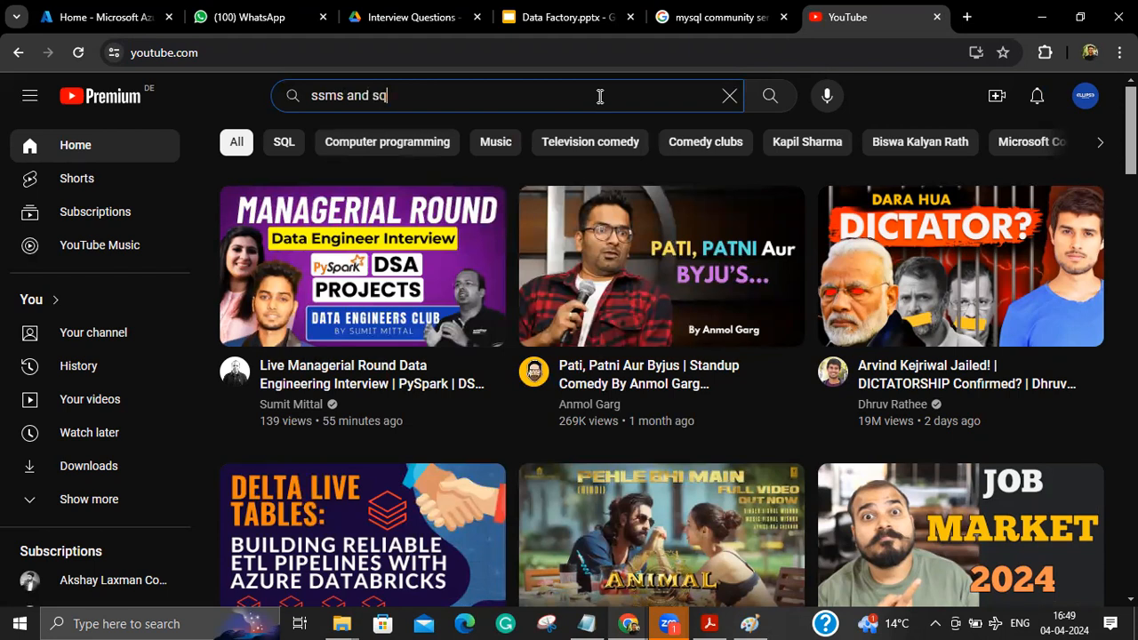
type("l server")
key("Return")
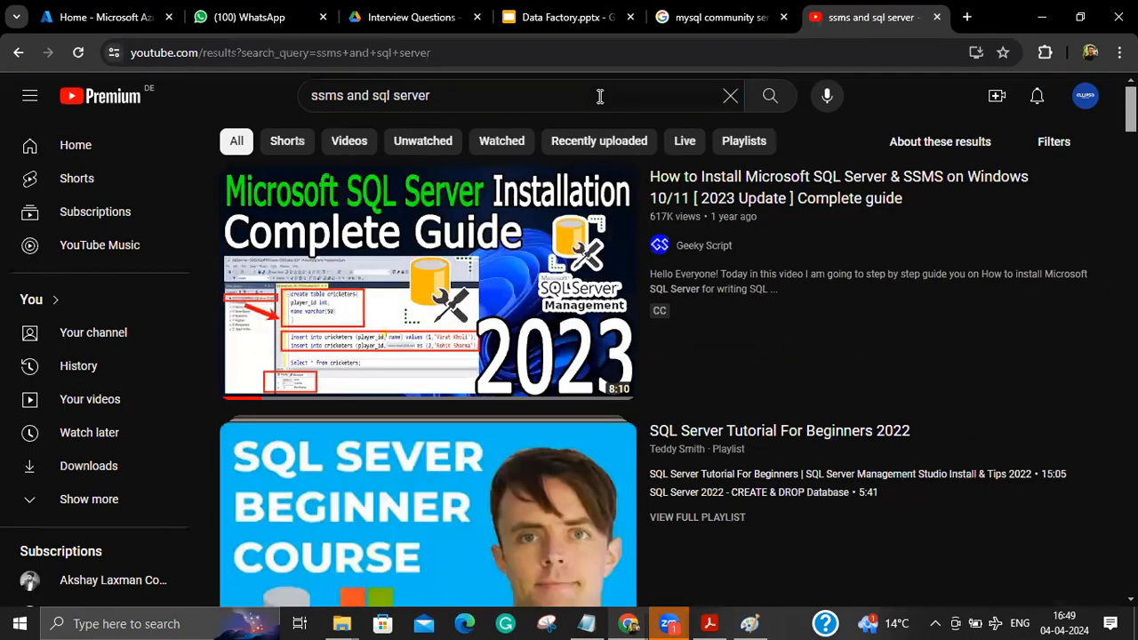
Step: Preview the 2023 Microsoft SQL Server and SSMS installation video, pause it, and close the YouTube and MySQL search tabs
left_click(628, 237)
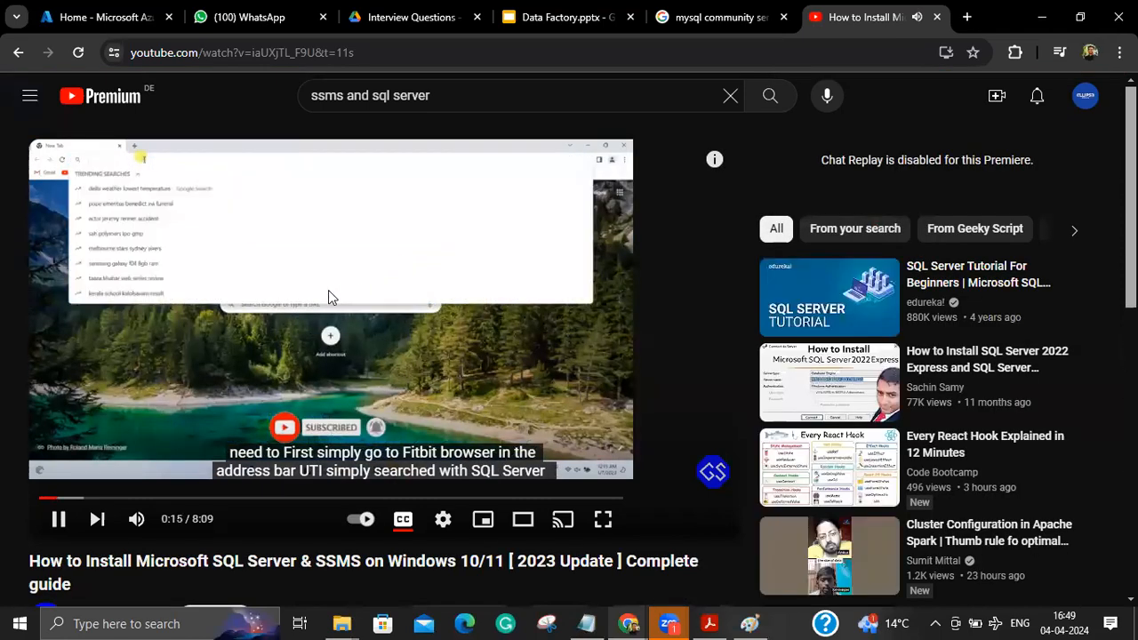
left_click(328, 290)
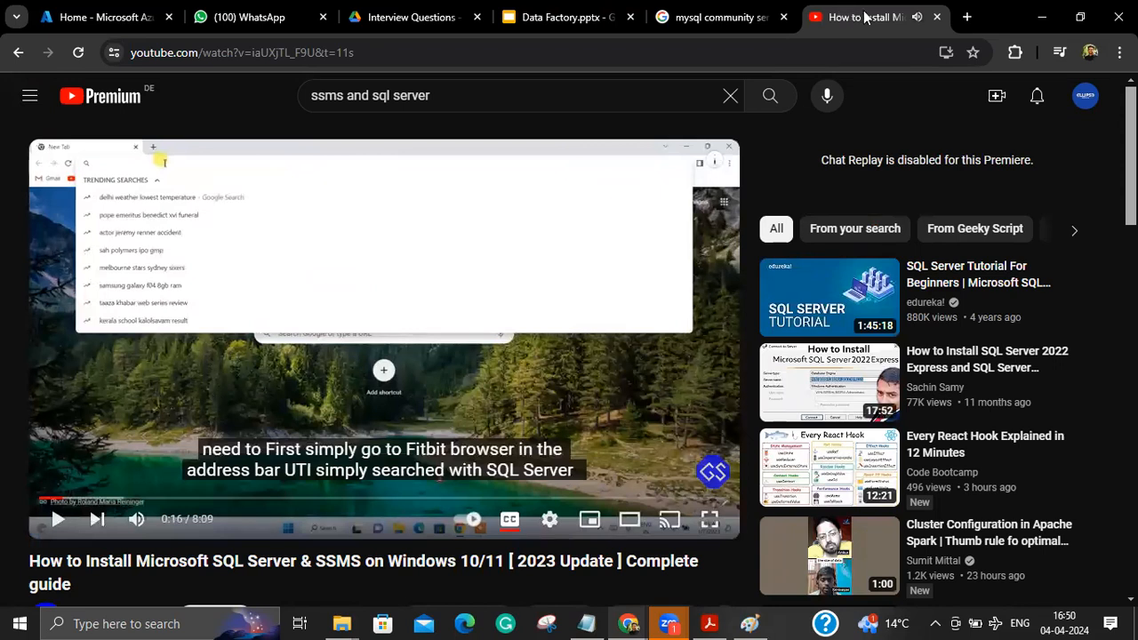
left_click(935, 27)
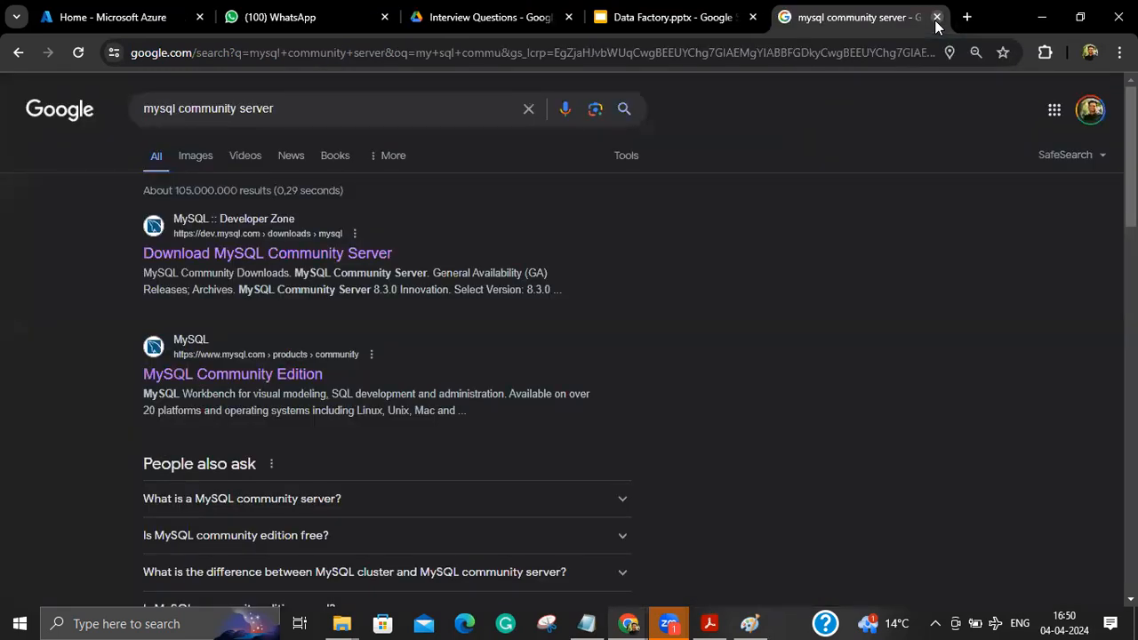
left_click(936, 18)
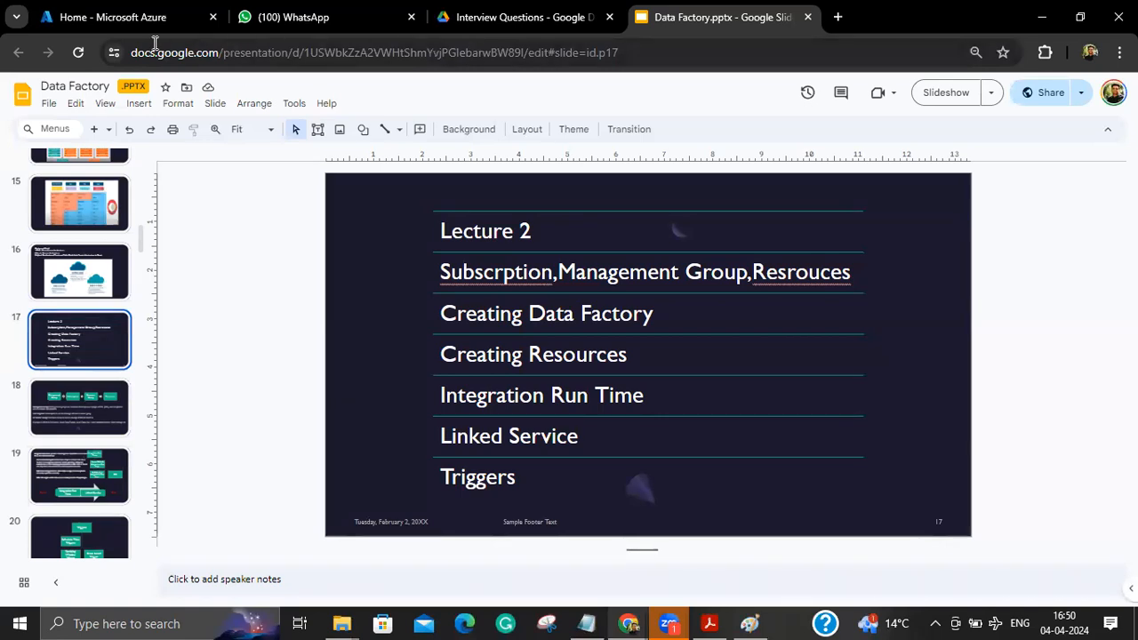
Step: Open the storage accounts list in the Azure portal, check the blob storage destination in the Adobe Acrobat architecture diagram, and return to the browser
left_click(86, 16)
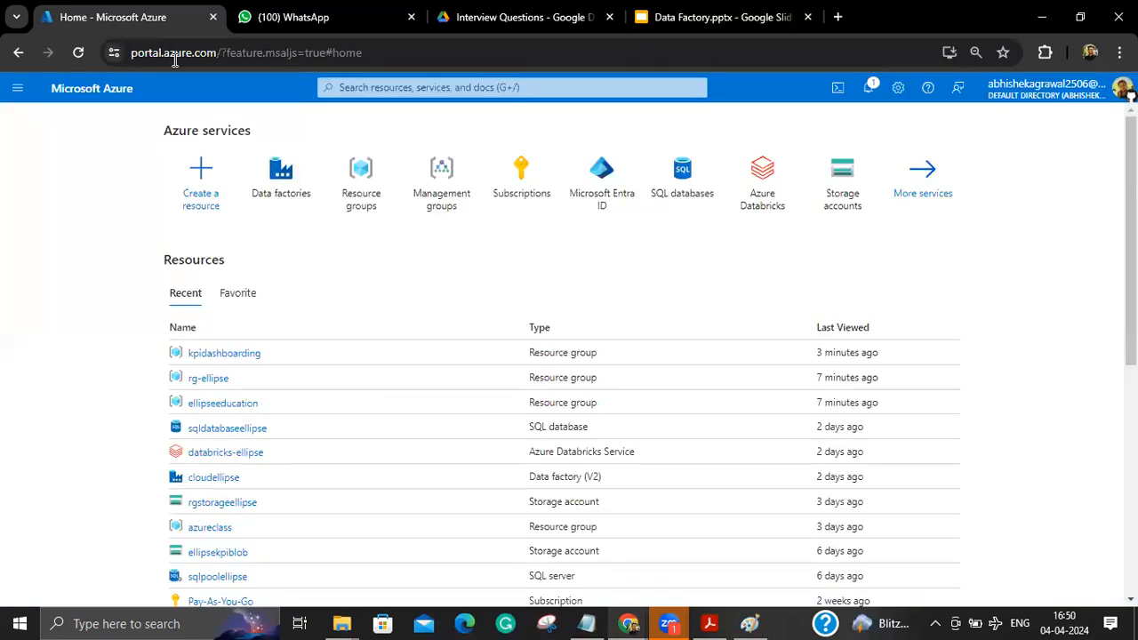
left_click(867, 208)
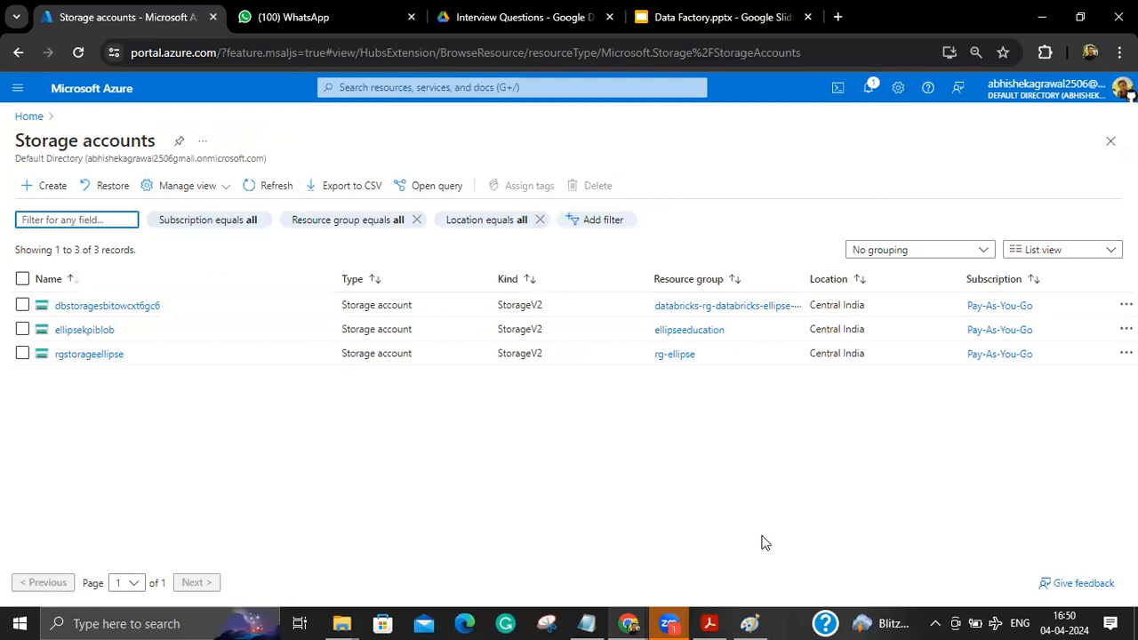
left_click(712, 622)
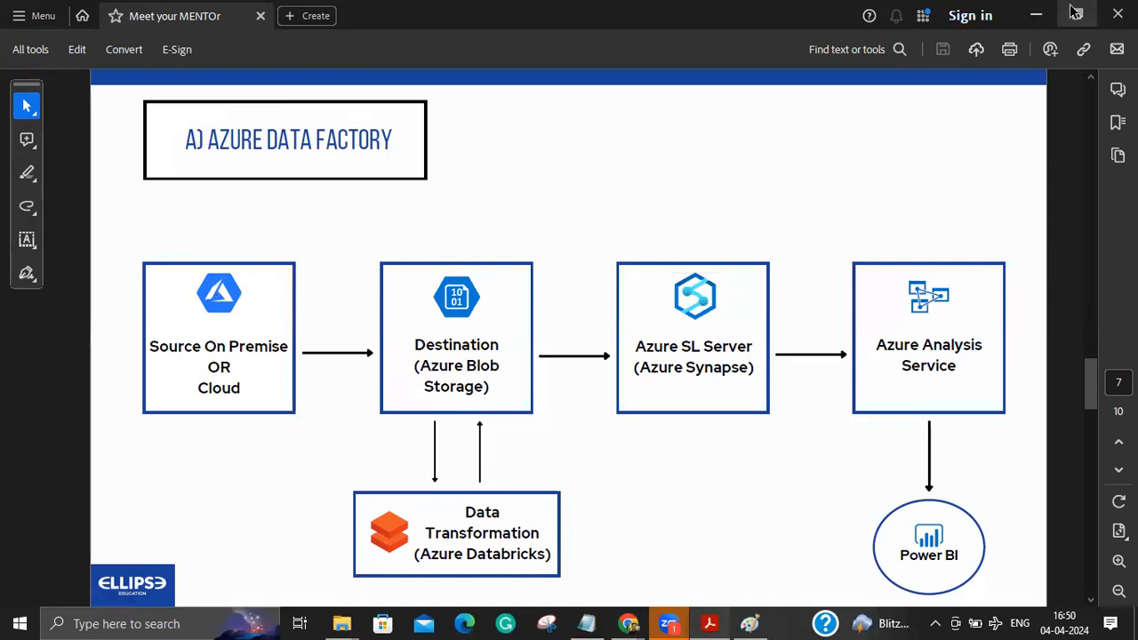
left_click(1036, 15)
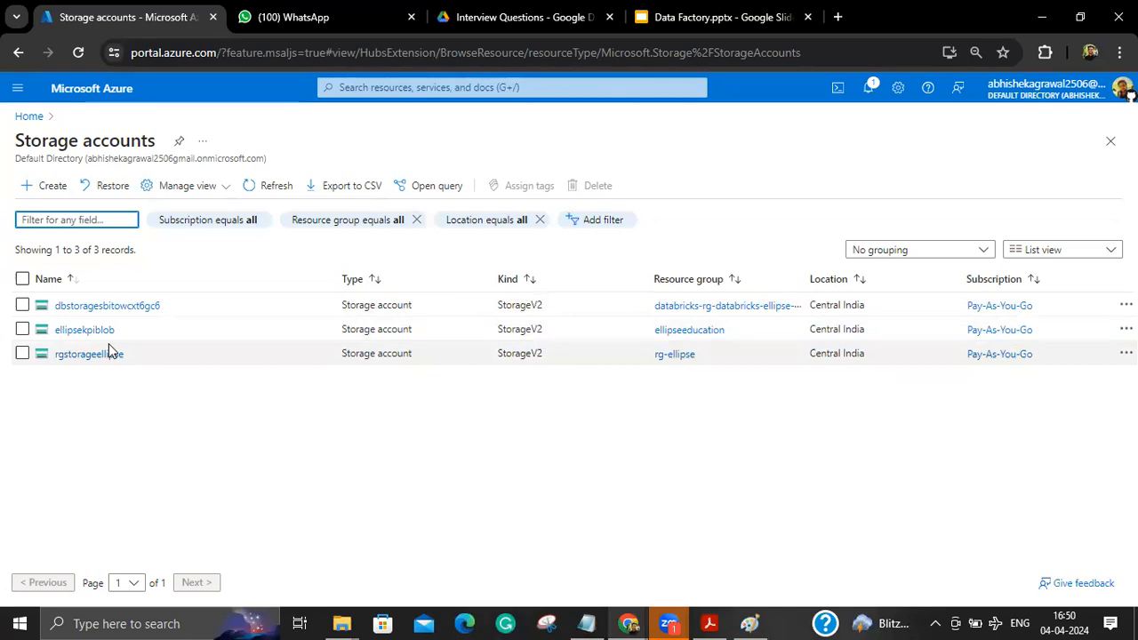
Step: Go through the Data Factory presentation from slide 18 to the Storage Account hierarchy on slide 27
mouse_move(657, 17)
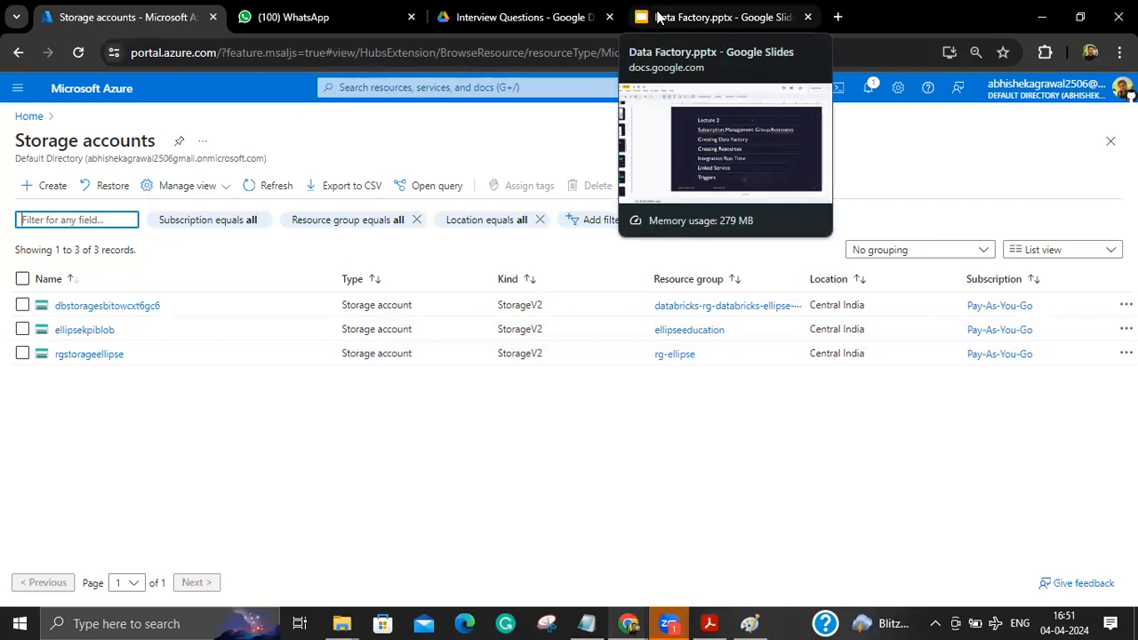
left_click(657, 17)
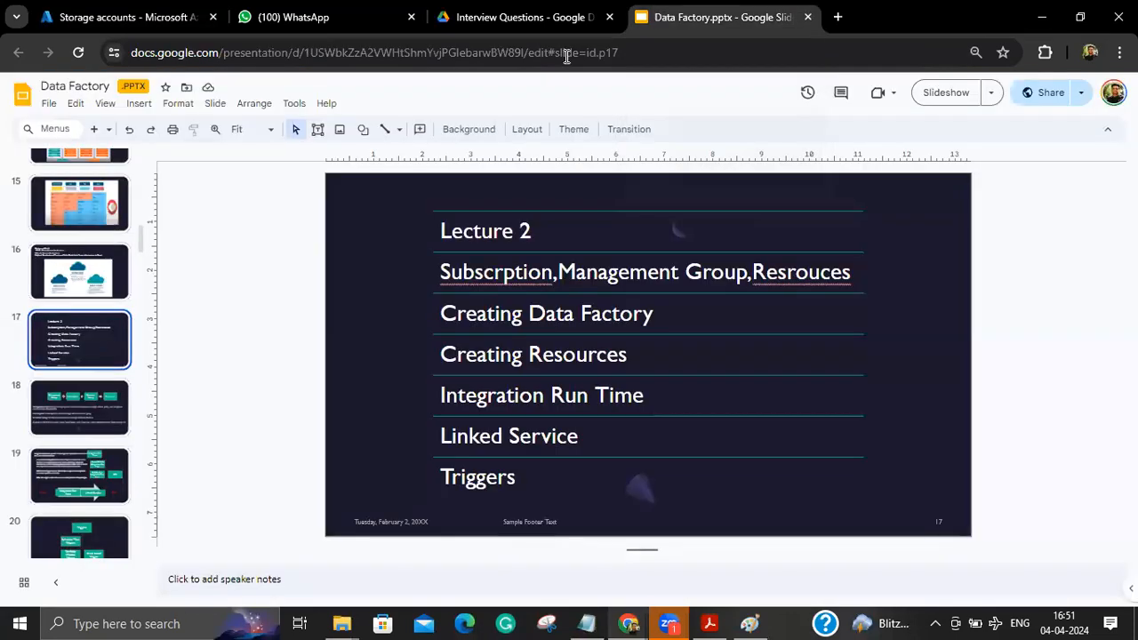
left_click(69, 411)
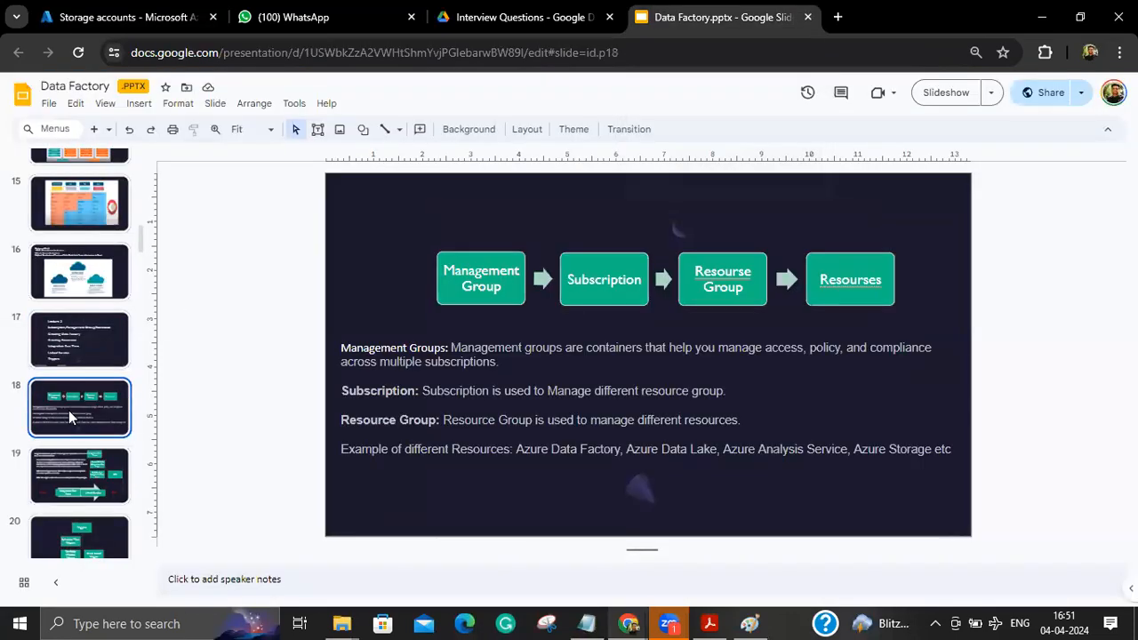
key("Down")
key("Down")
key("Down")
key("Down")
key("Down")
key("Down")
key("Down")
key("Down")
key("Down")
key("Down")
key("Up")
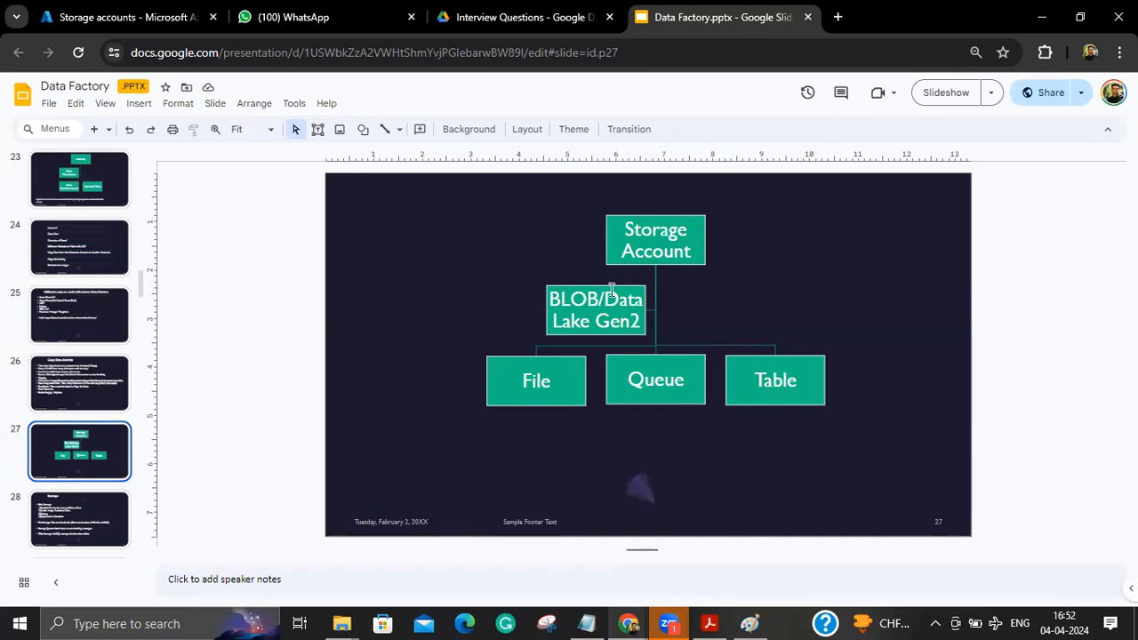
Step: Return to the Azure storage accounts and review the Blob service properties of ellipsekpiblob
left_click(169, 21)
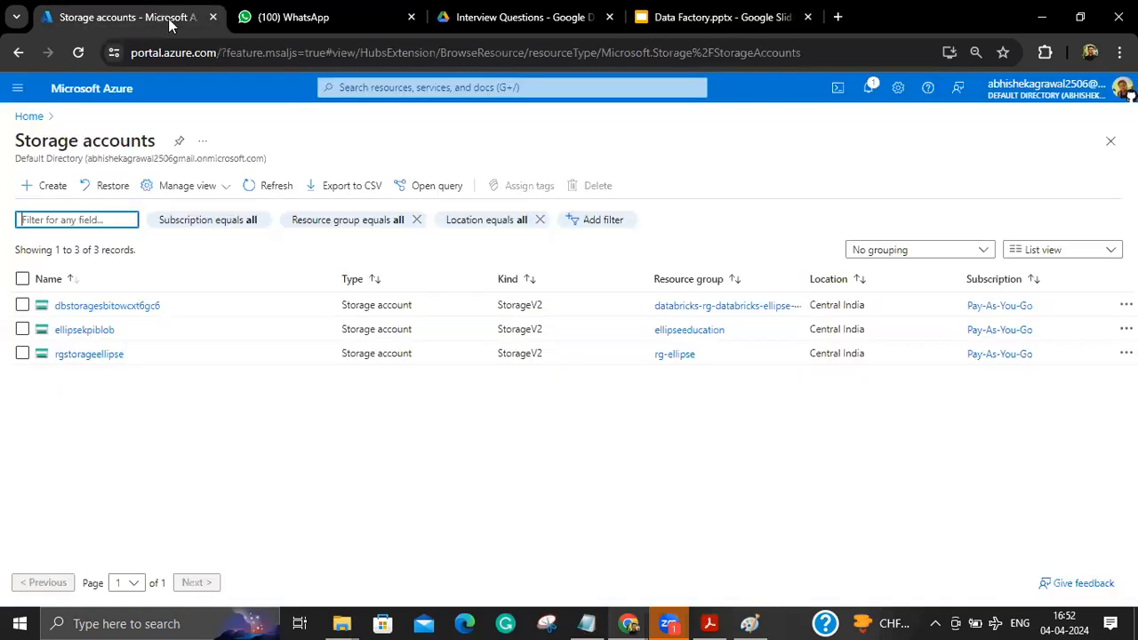
left_click(89, 330)
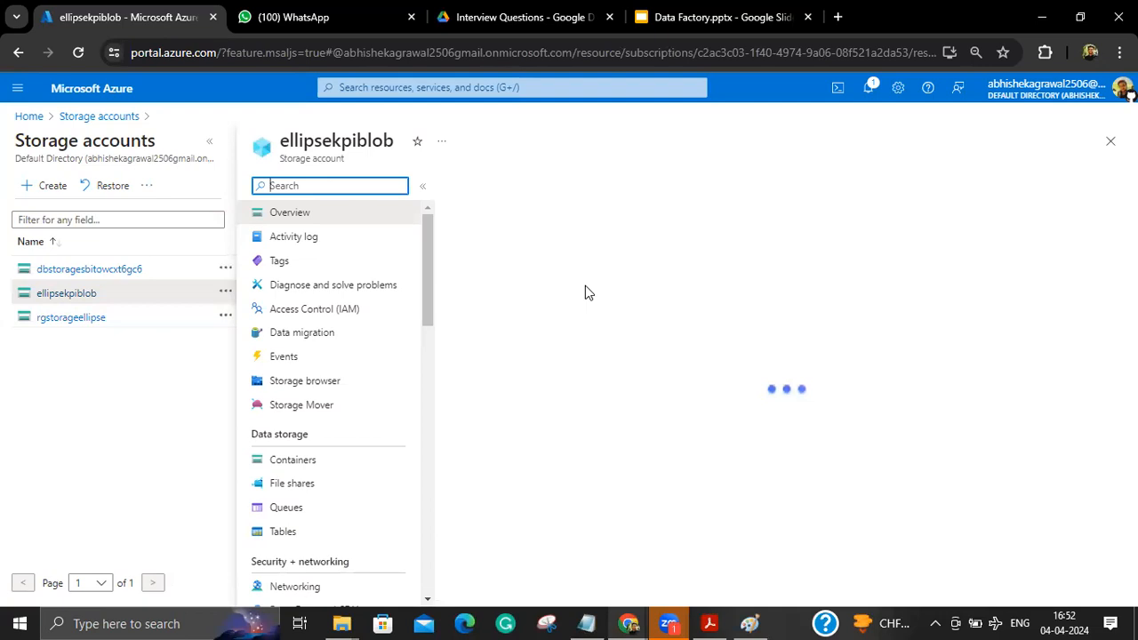
scroll(890, 195, "down", 5)
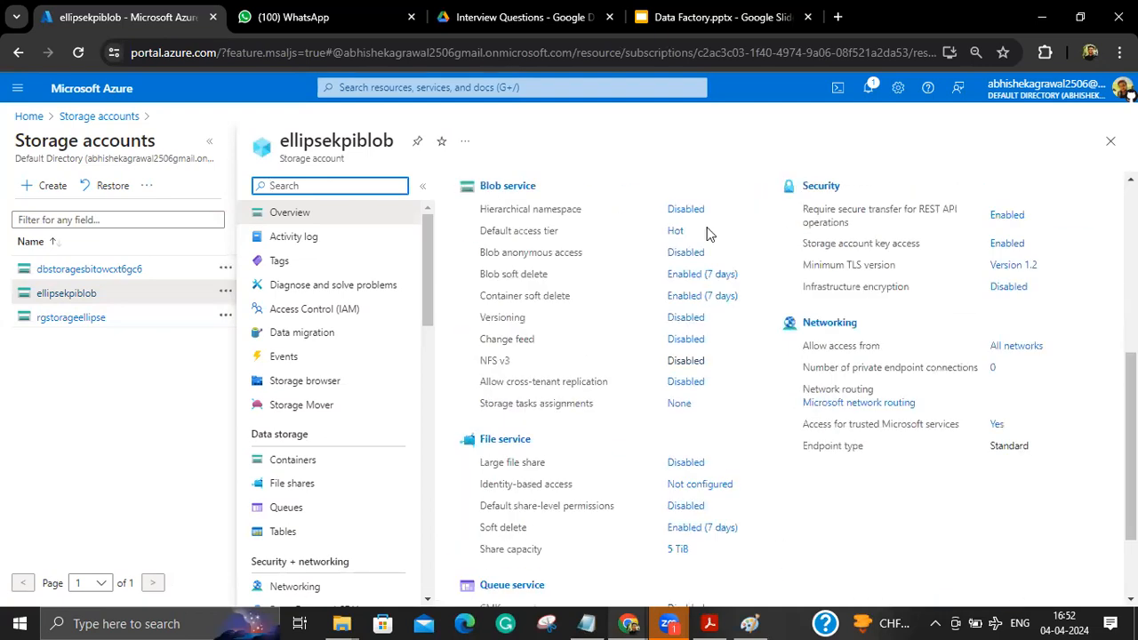
Step: Review the Data Lake Storage, File, Queue and Table service properties of the rgstorageellipse storage account
left_click(92, 324)
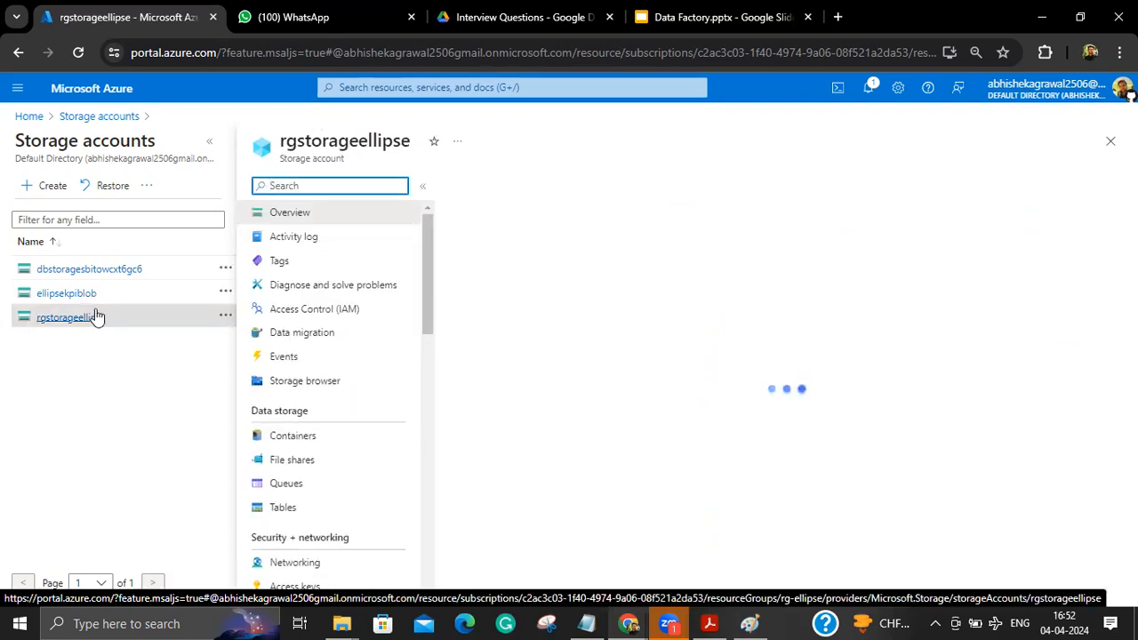
scroll(881, 344, "down", 2)
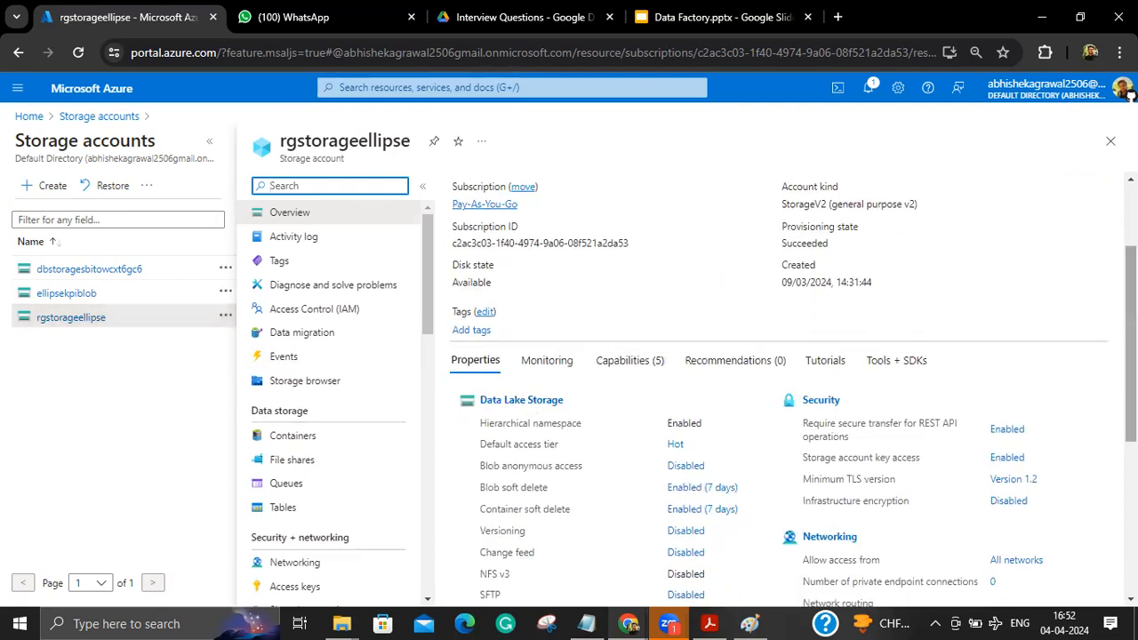
scroll(676, 346, "down", 5)
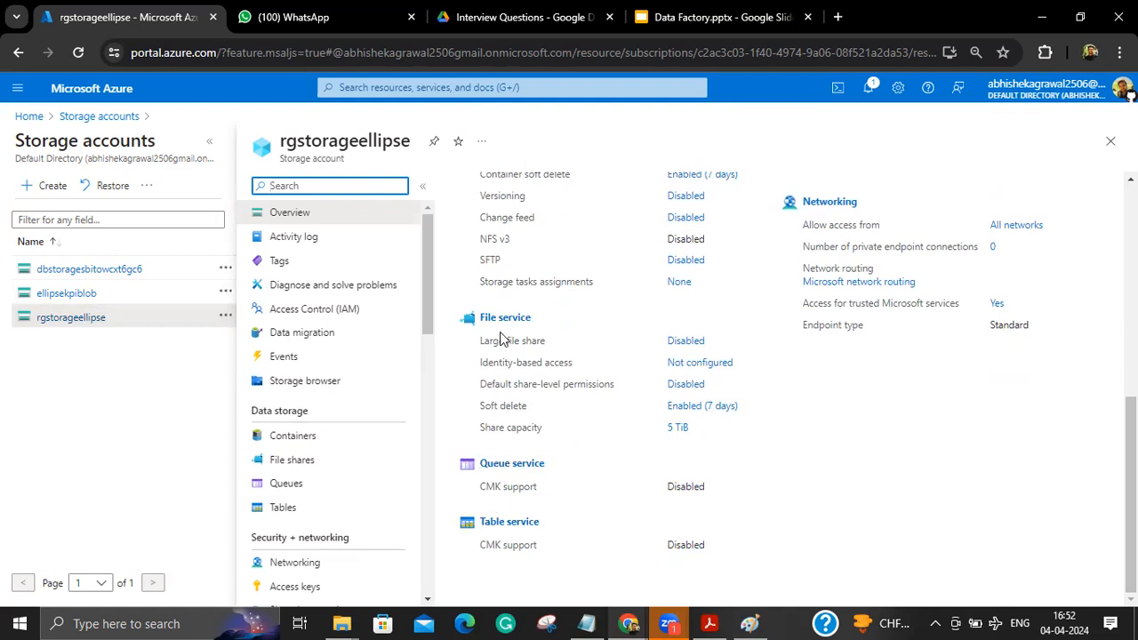
left_click_drag(493, 340, 563, 352)
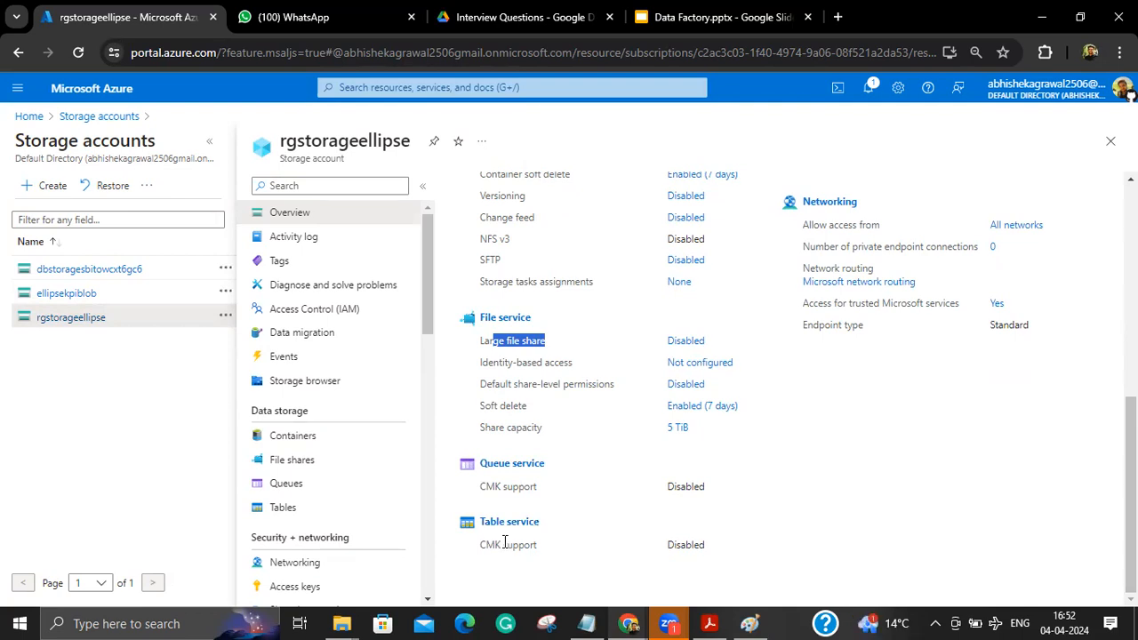
left_click_drag(1132, 498, 1132, 386)
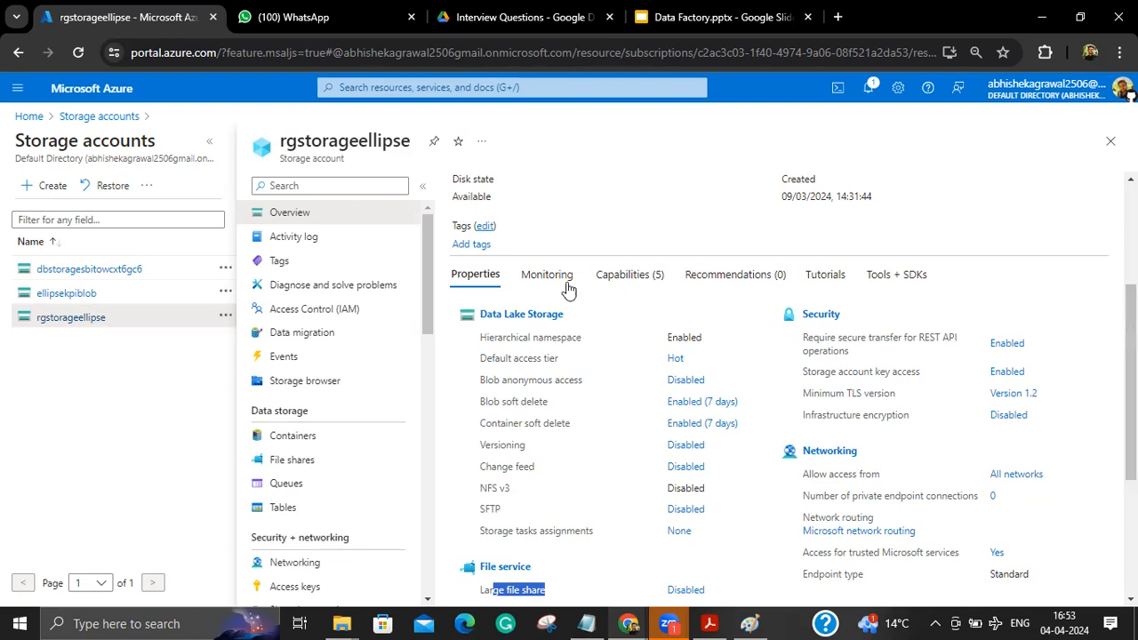
Step: Open the rgstorageellipse containers and inspect the contents of the delta and archive containers
left_click(532, 322)
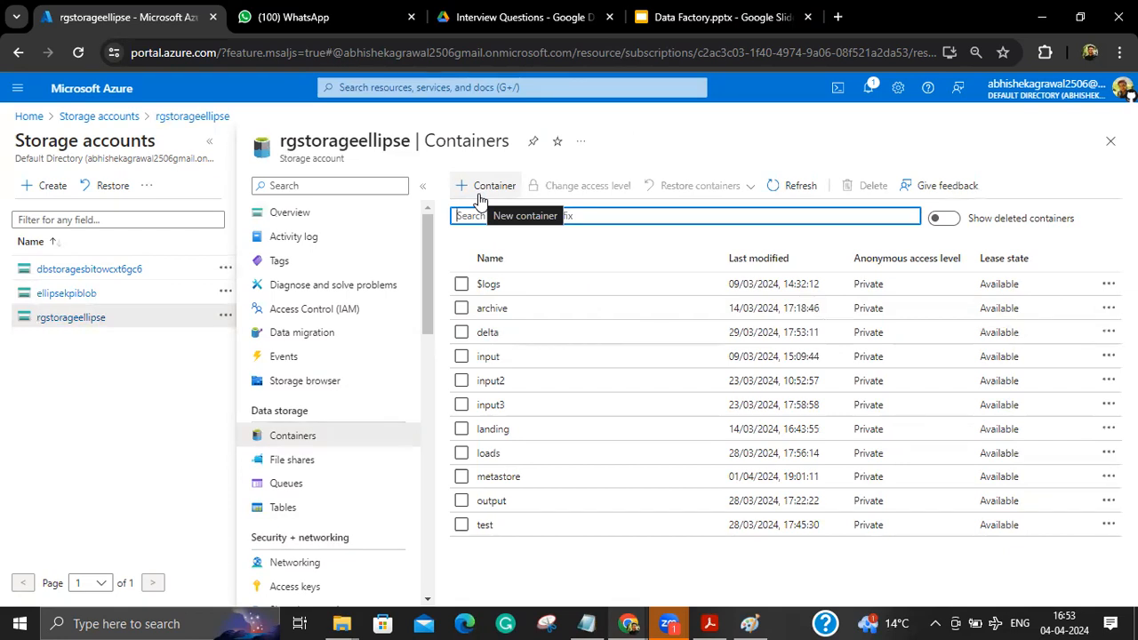
left_click(522, 349)
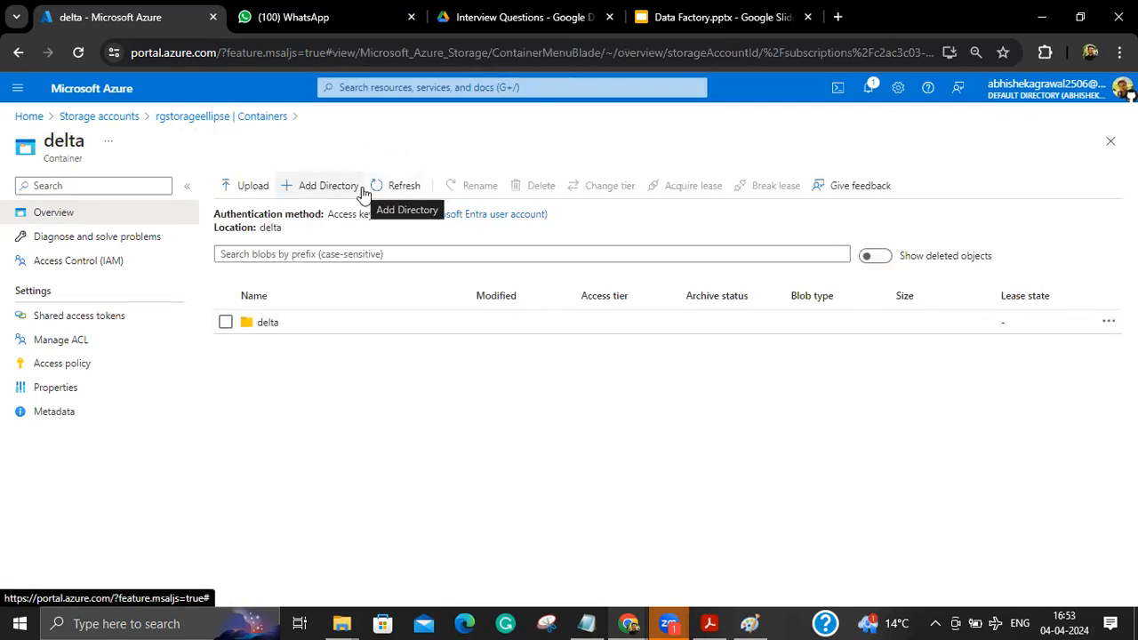
left_click(234, 123)
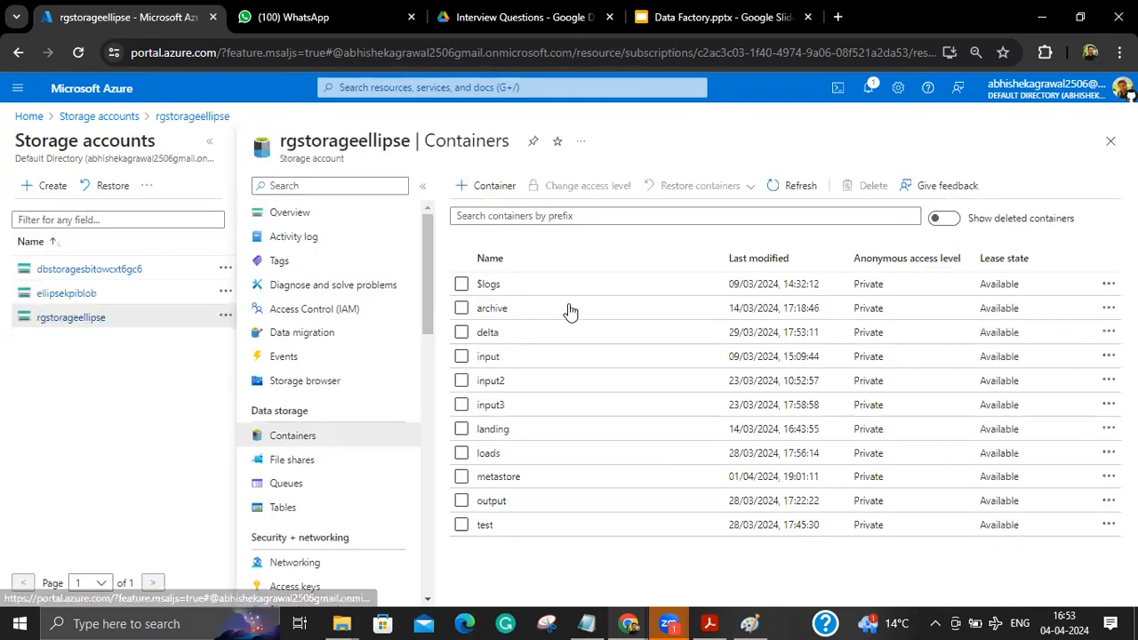
left_click(570, 318)
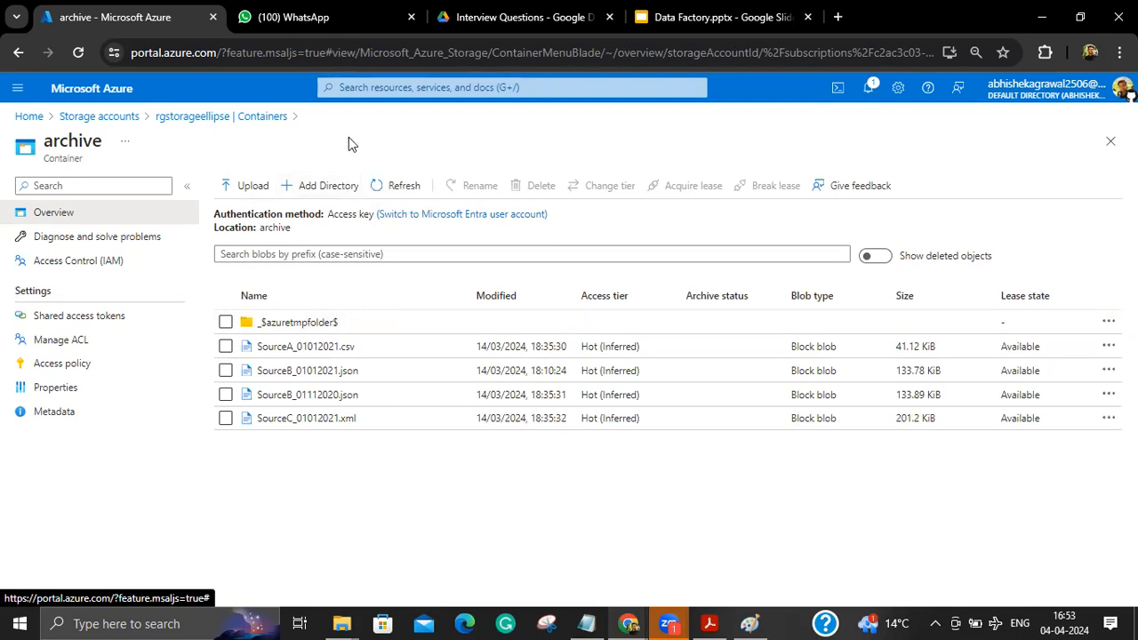
left_click(281, 119)
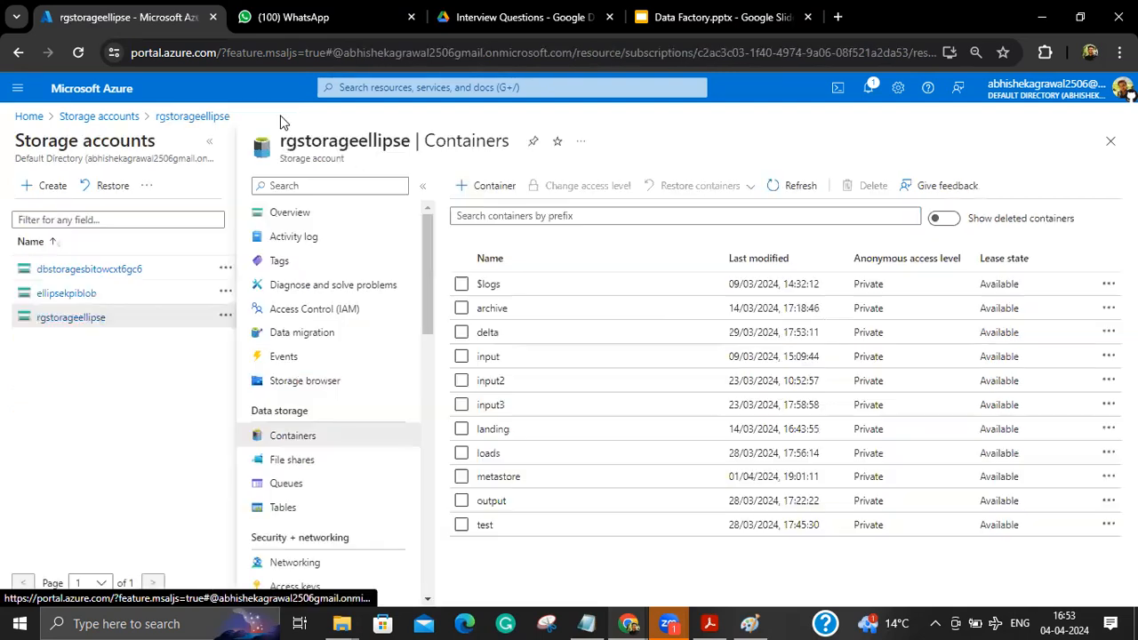
Step: Inspect the input container of ellipsekpiblob, and return to the storage accounts list
left_click(92, 294)
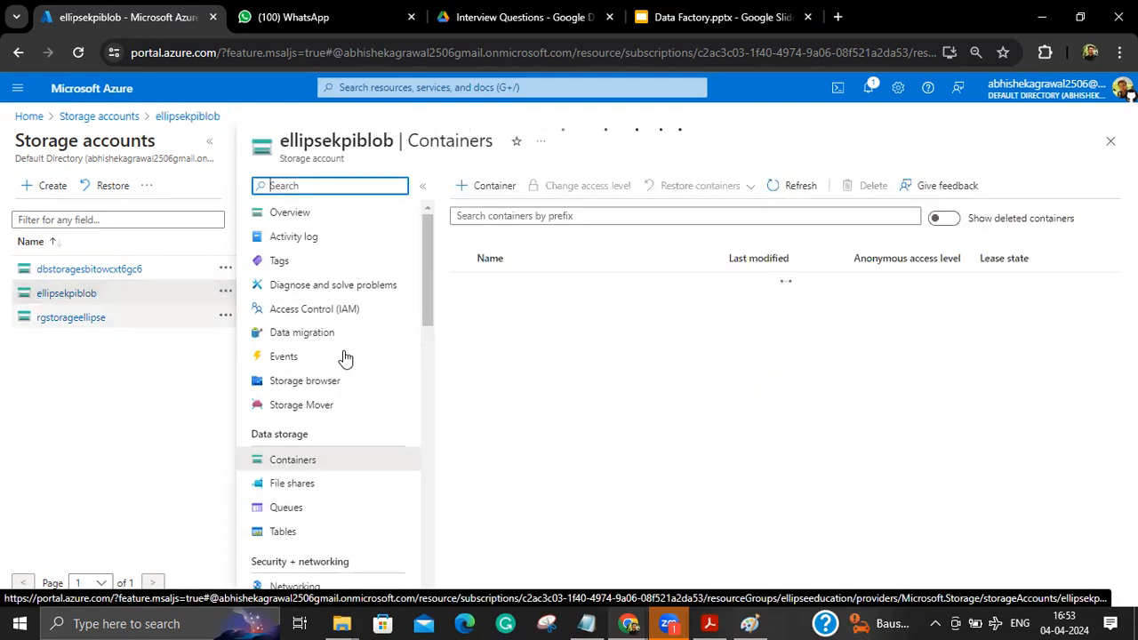
left_click(499, 318)
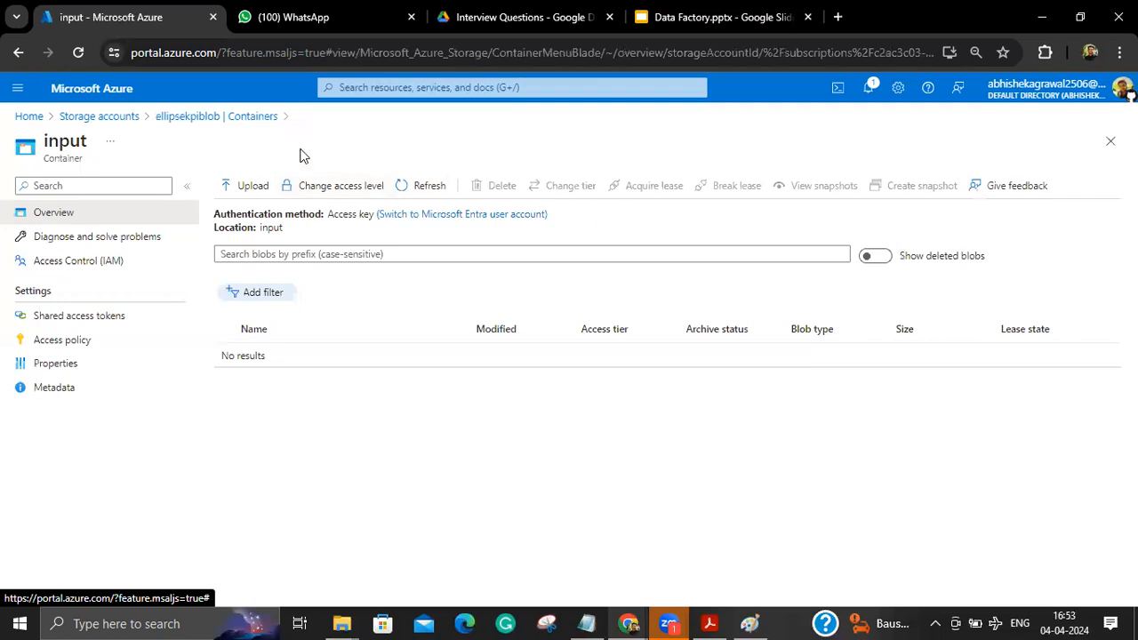
left_click(87, 116)
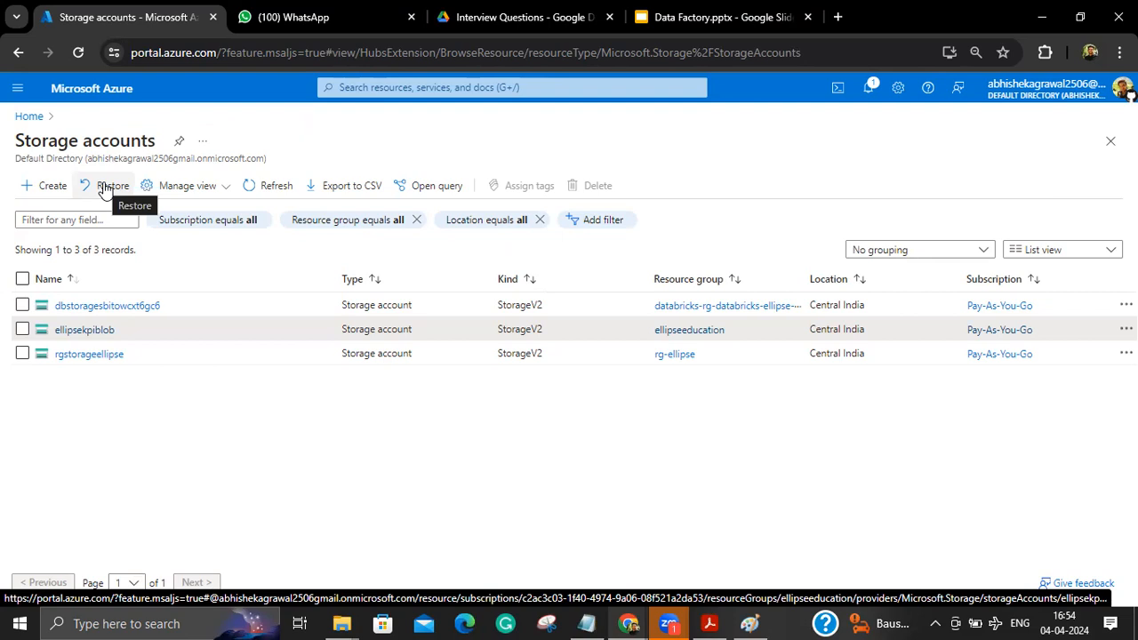
Step: Reopen the ellipsekpiblob overview, recheck its Blob service properties, and open its list of containers
left_click(88, 330)
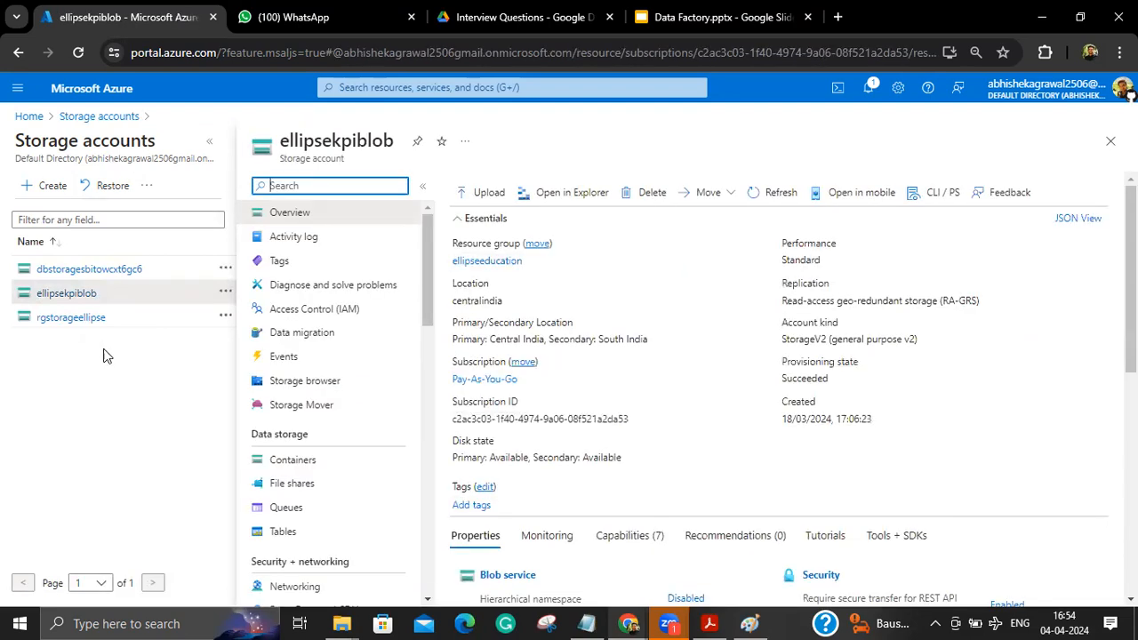
scroll(1129, 355, "down", 2)
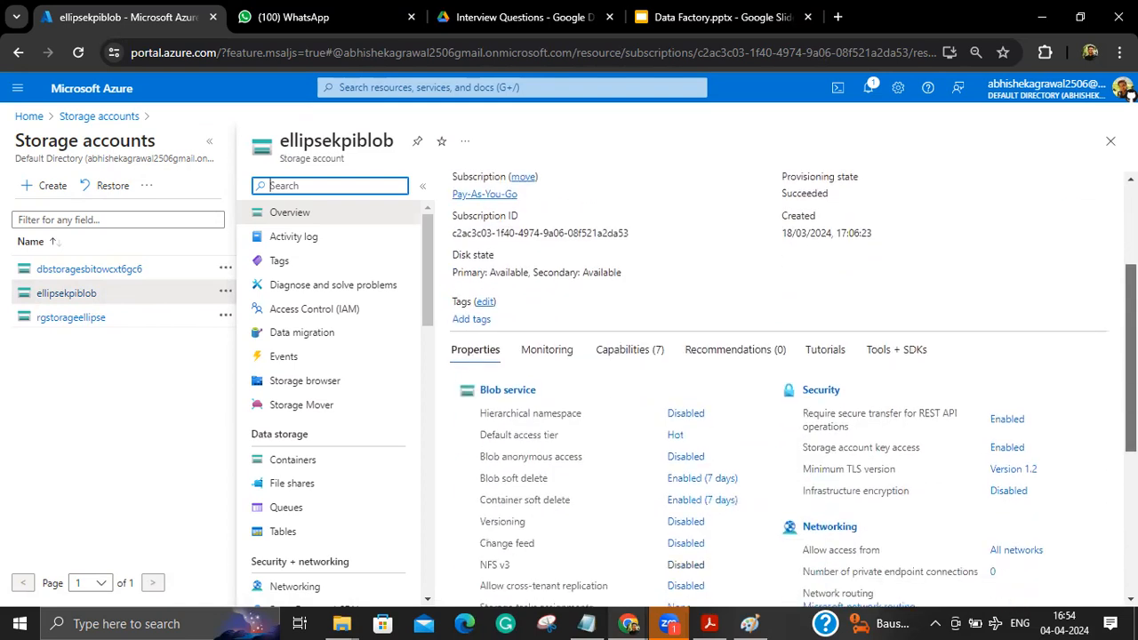
left_click_drag(1131, 311, 1131, 330)
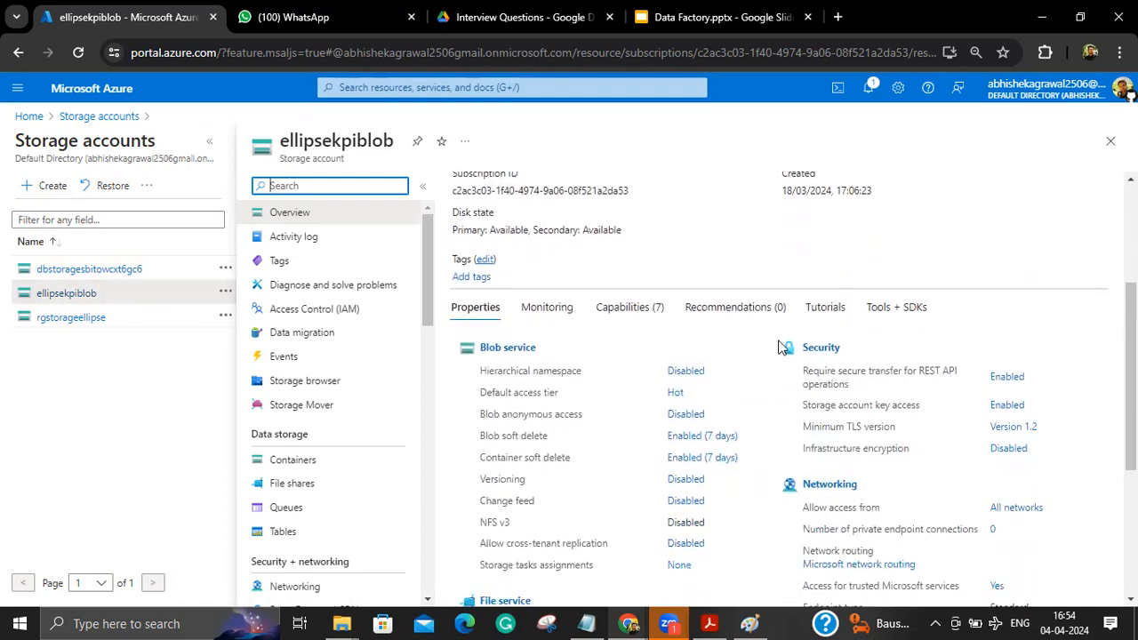
left_click(508, 347)
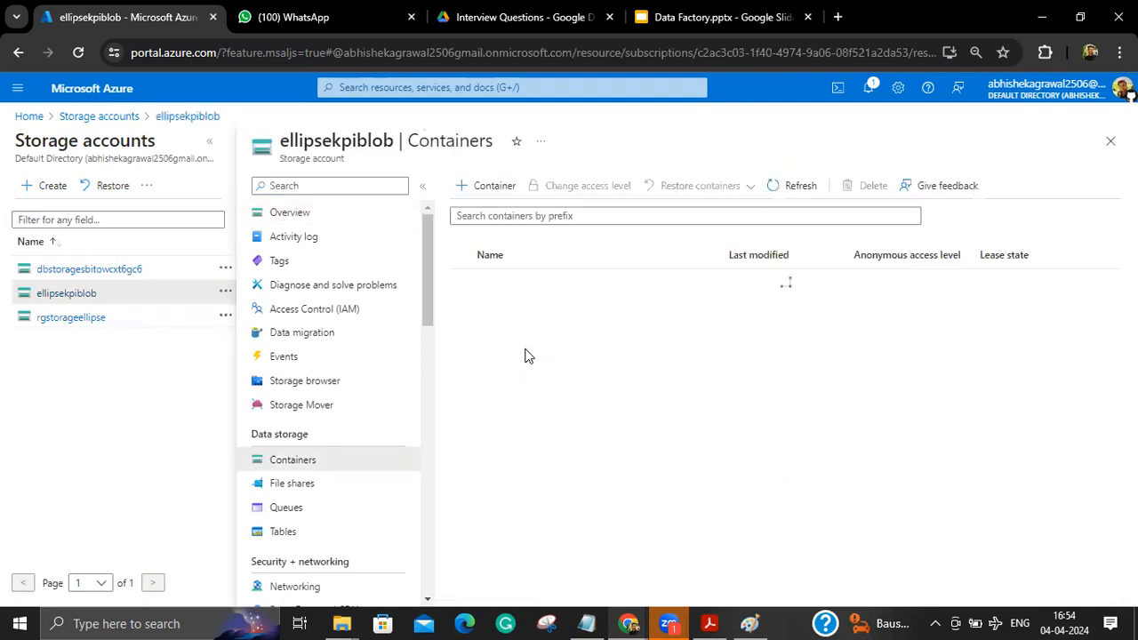
Step: Open the input container of rgstorageellipse and show the available actions for the dbdatalake folder
left_click(91, 320)
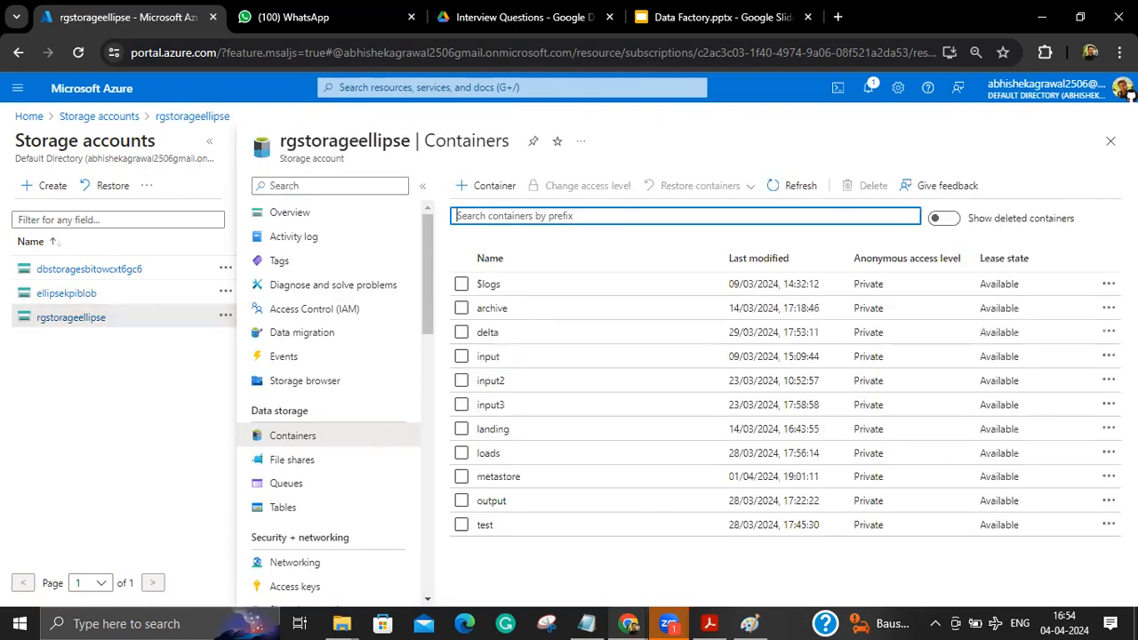
left_click(506, 358)
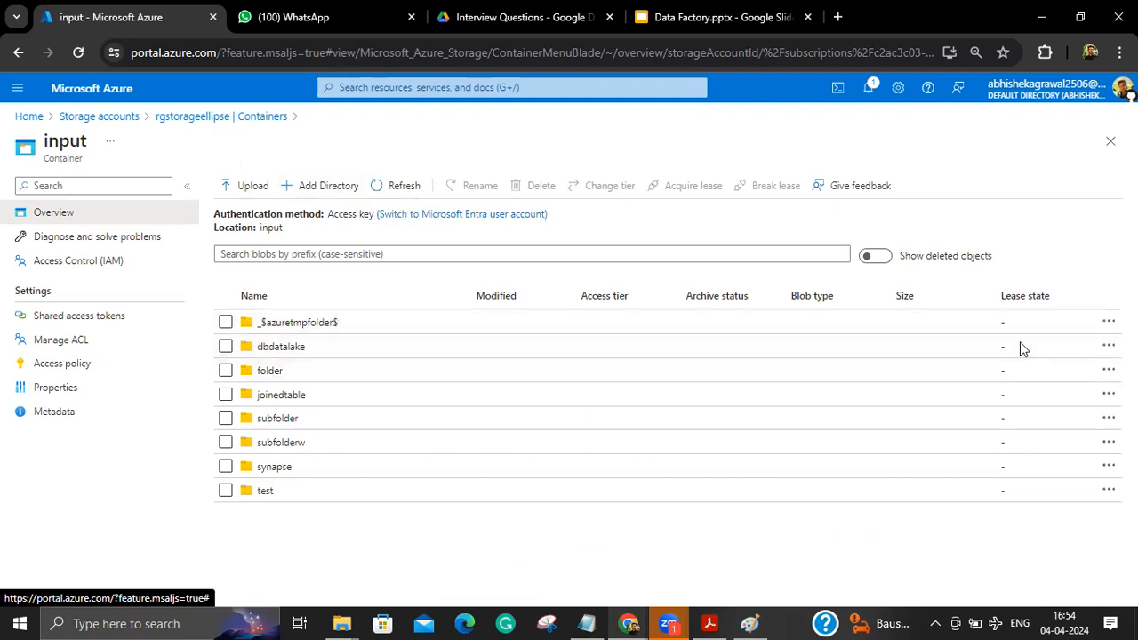
left_click(1110, 346)
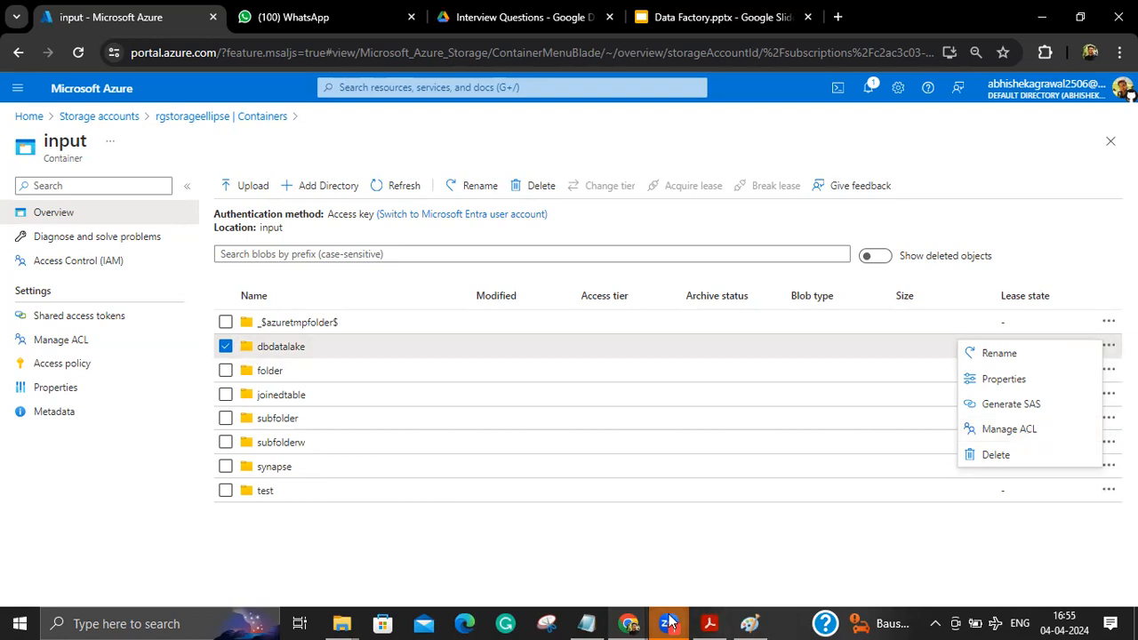
Step: Start creating a new storage account from the storage accounts list and name it ellipsekpiblobpp
left_click(125, 117)
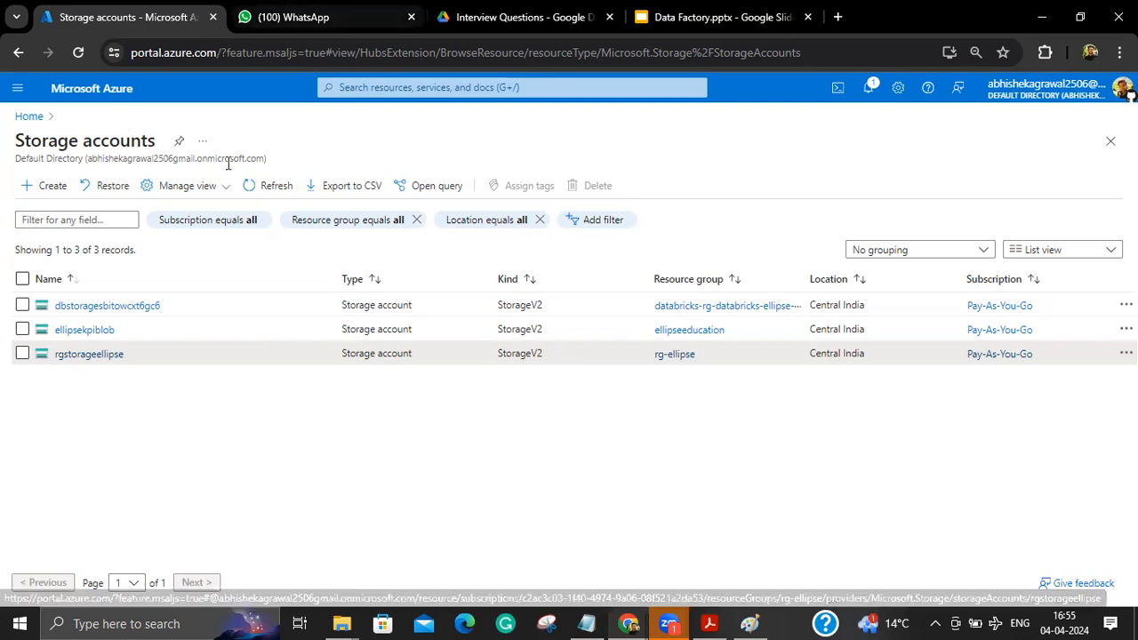
left_click(46, 188)
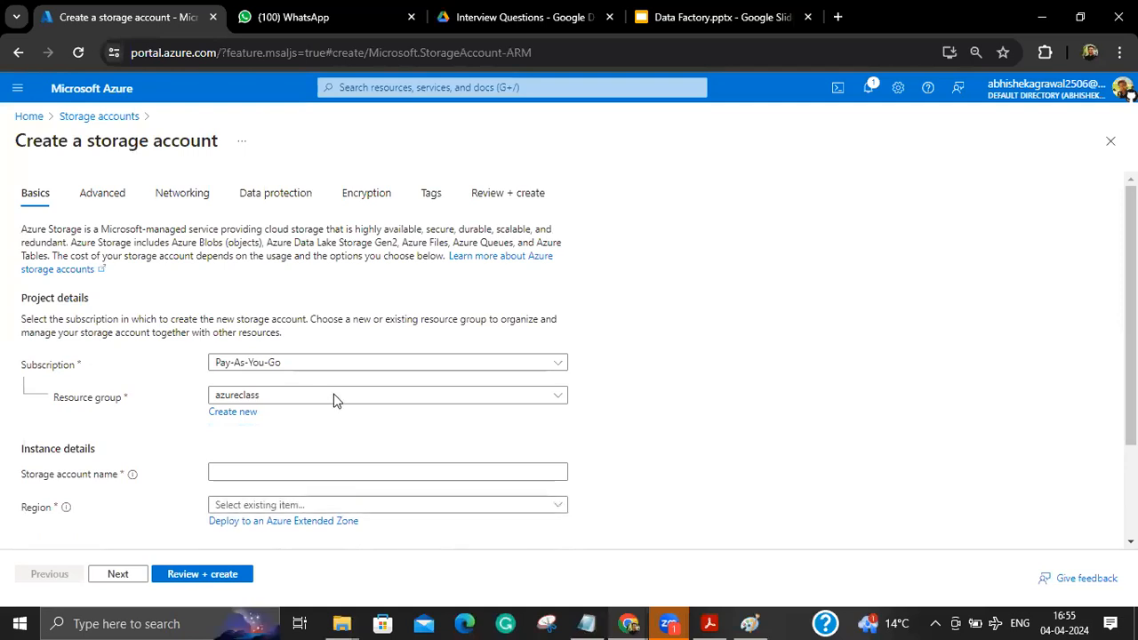
scroll(812, 343, "down", 3)
left_click(480, 341)
left_click(371, 389)
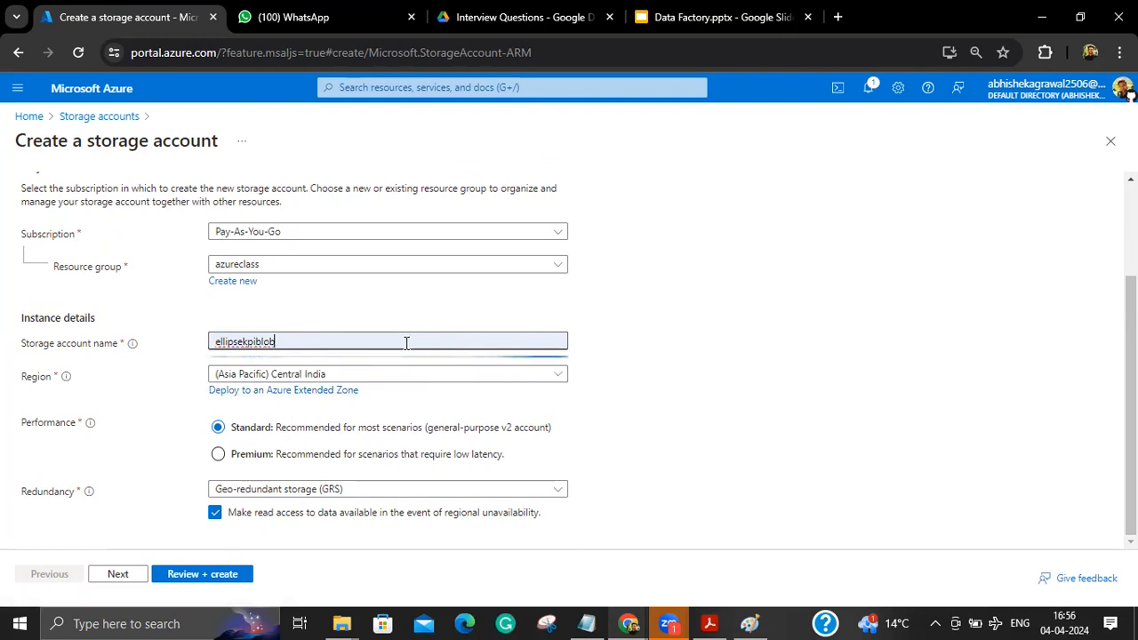
type("pp")
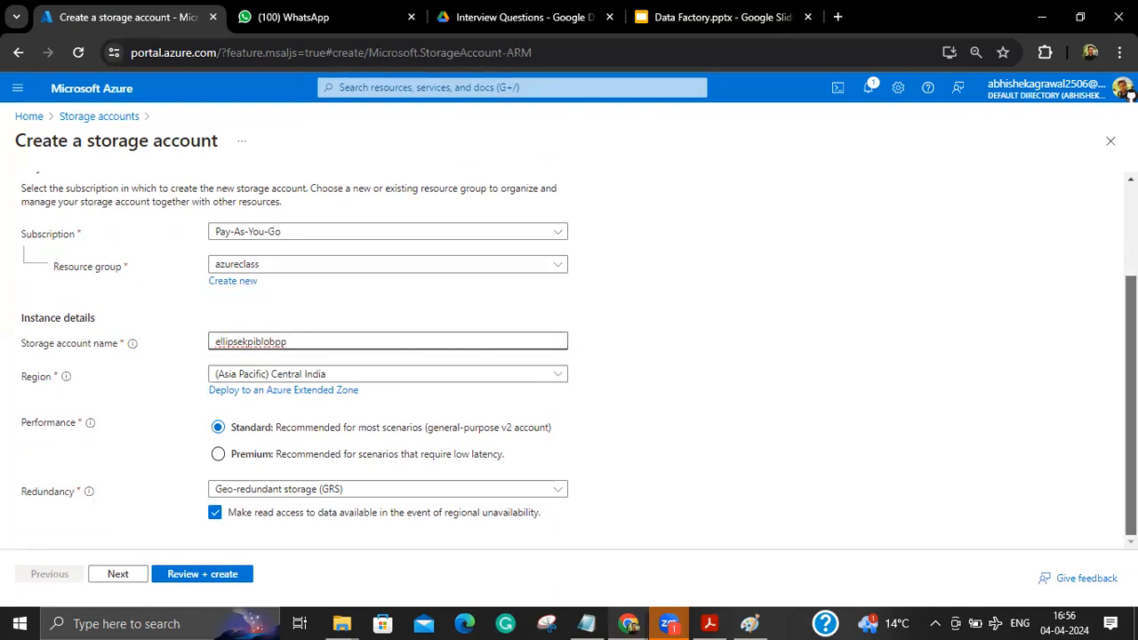
Step: Go to the Advanced settings of the new storage account and enable the hierarchical namespace
left_click(119, 579)
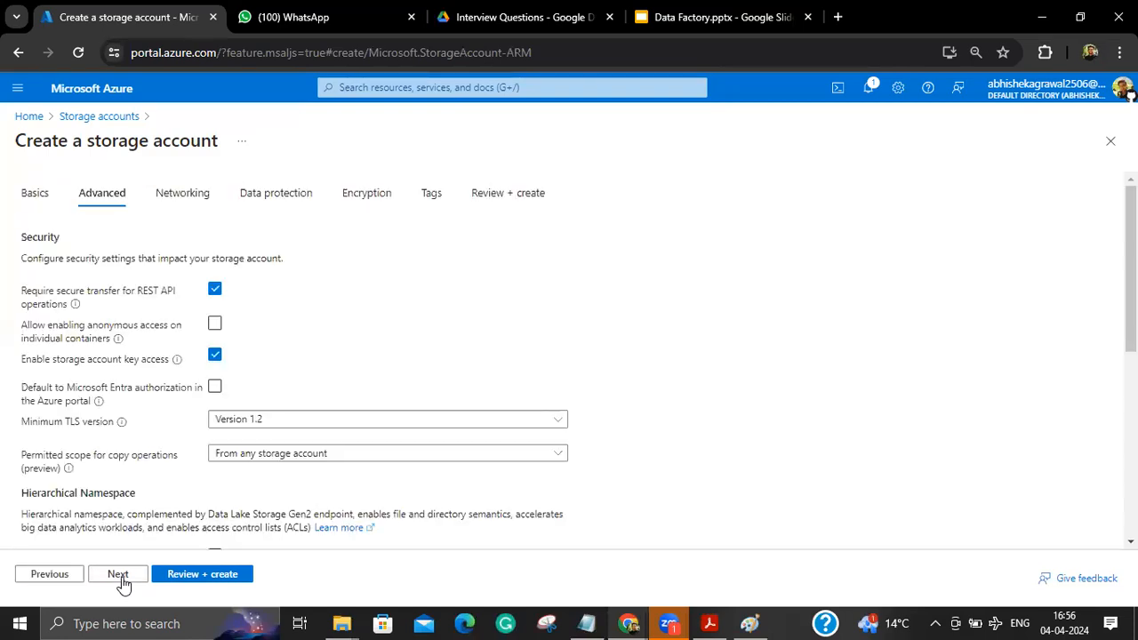
scroll(323, 531, "down", 4)
scroll(666, 284, "up", 2)
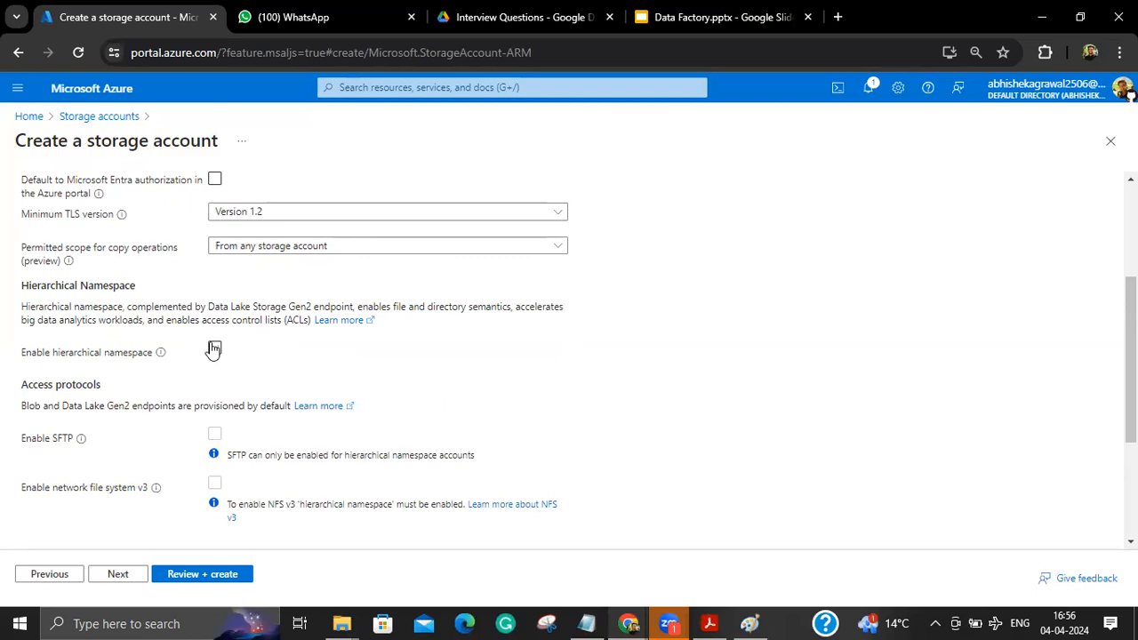
left_click(215, 348)
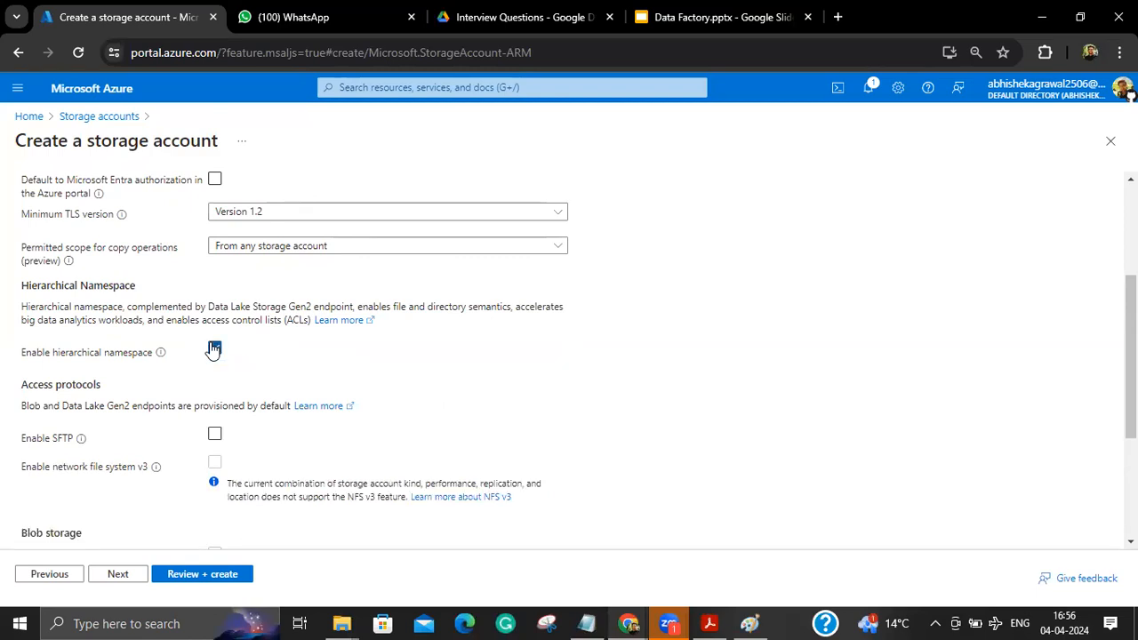
left_click(214, 347)
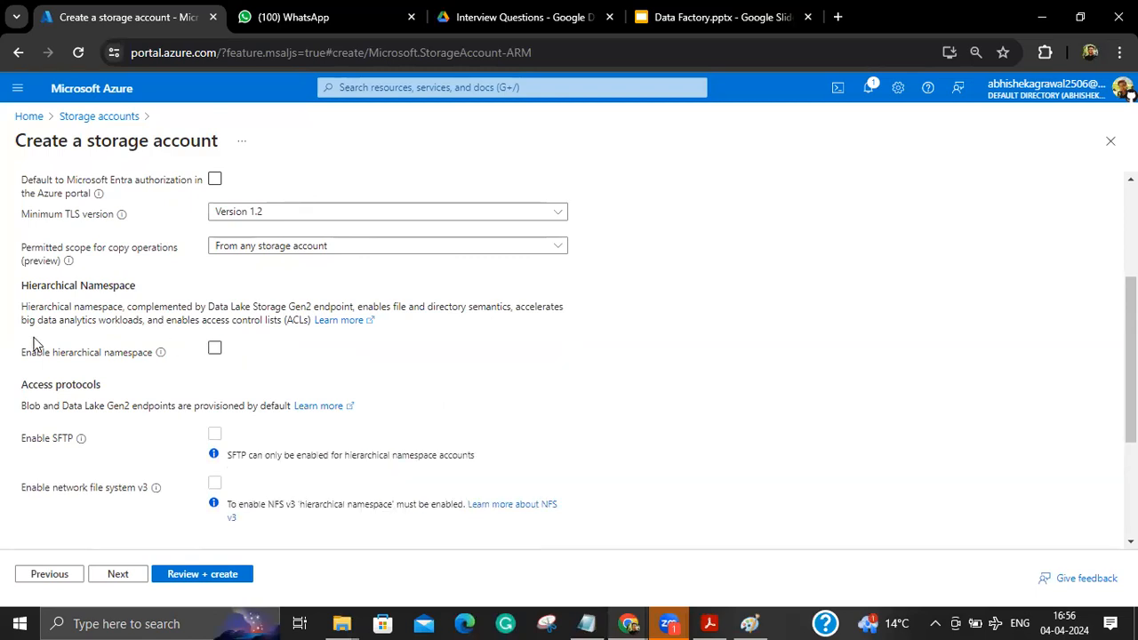
left_click(216, 350)
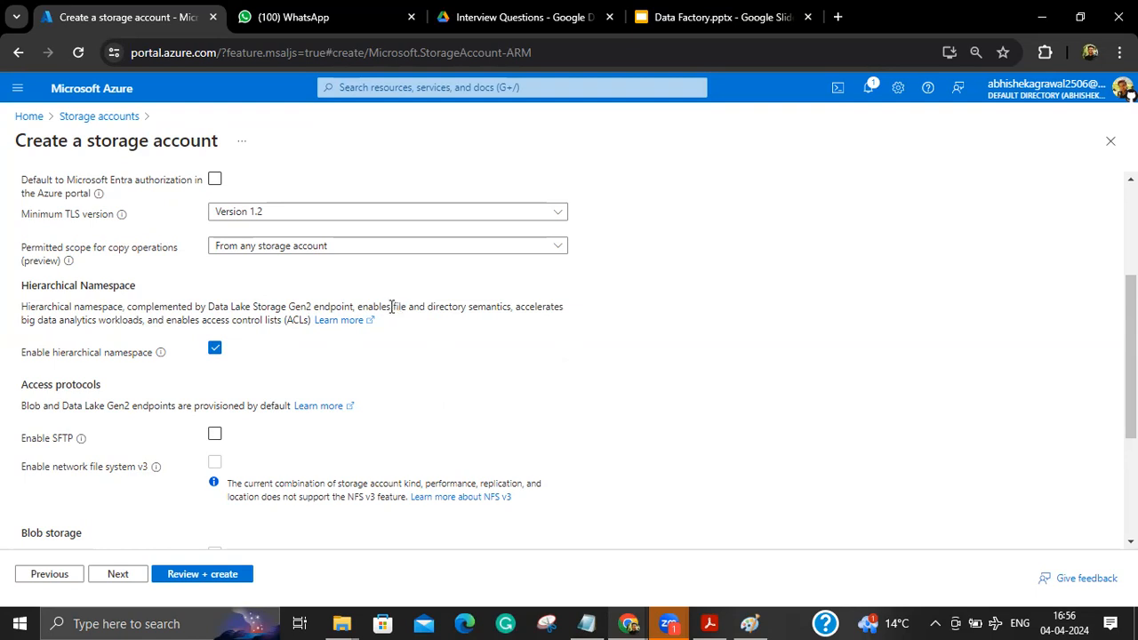
Step: Highlight the hierarchical namespace description's phrases on the Data Lake Storage Gen2 endpoint and directory semantics
left_click_drag(133, 307, 4, 311)
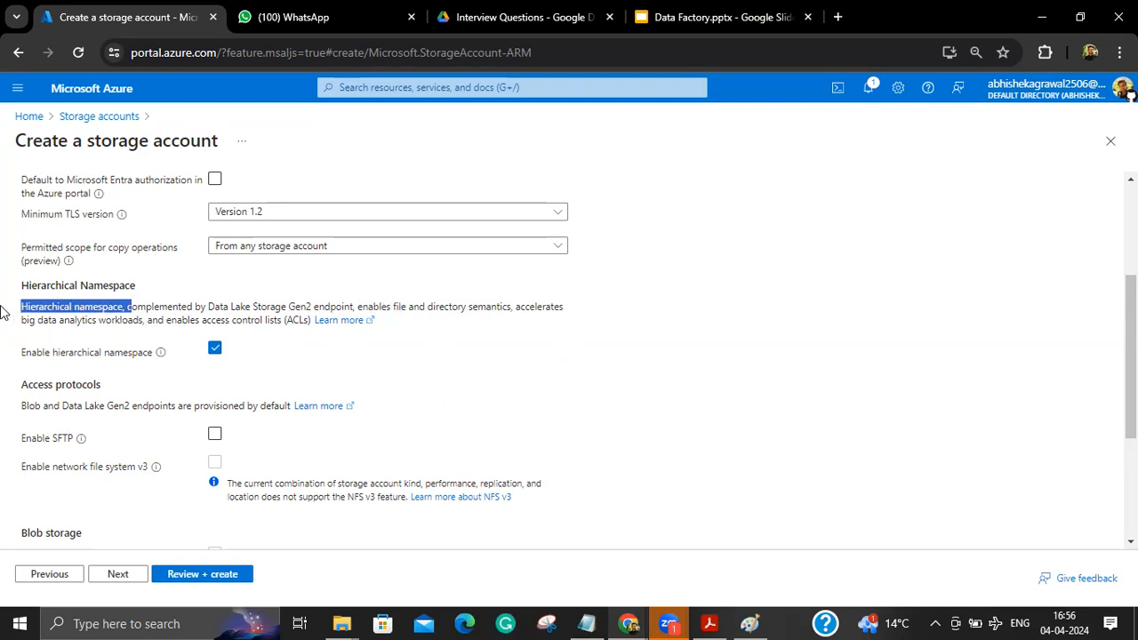
left_click_drag(133, 307, 368, 306)
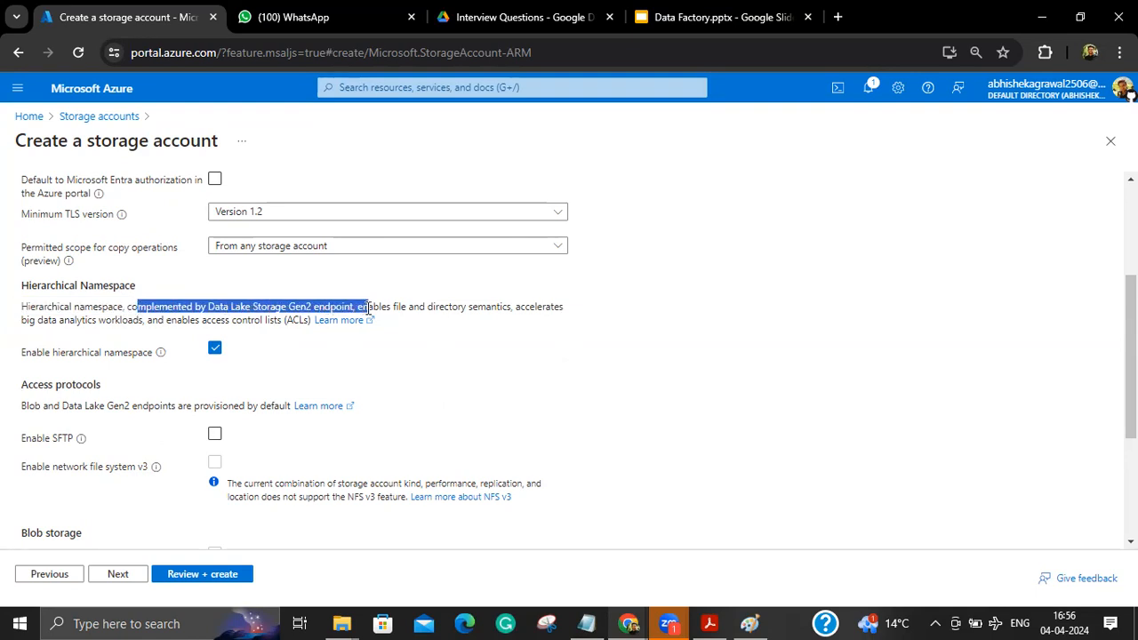
left_click_drag(513, 307, 419, 307)
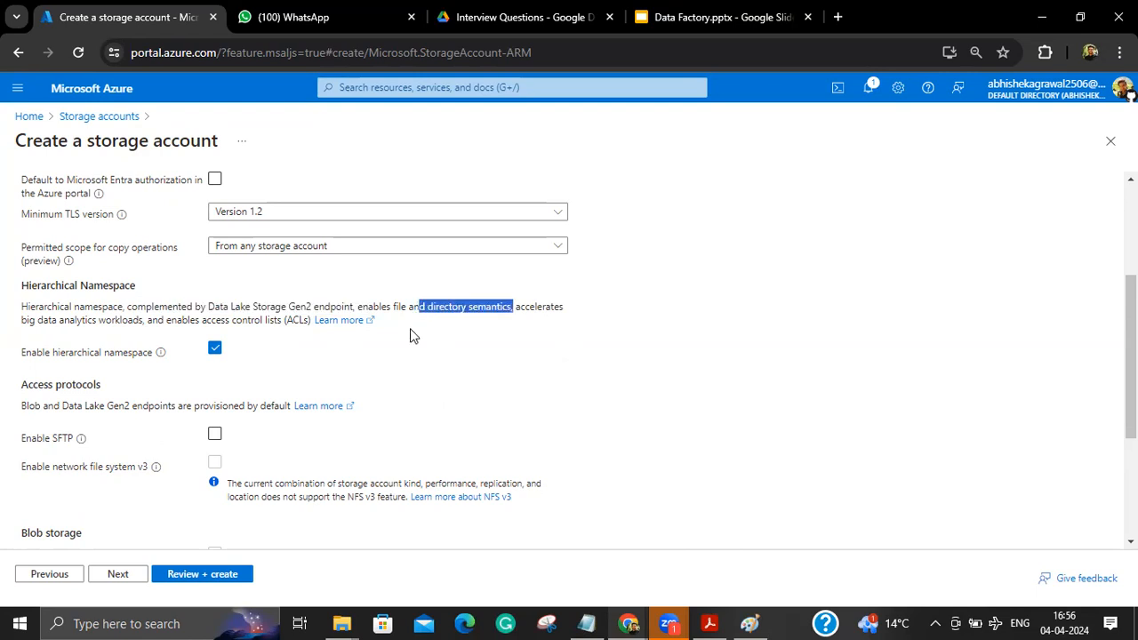
Step: Disable the hierarchical namespace and advance through the remaining storage account settings to the review stage
left_click(224, 355)
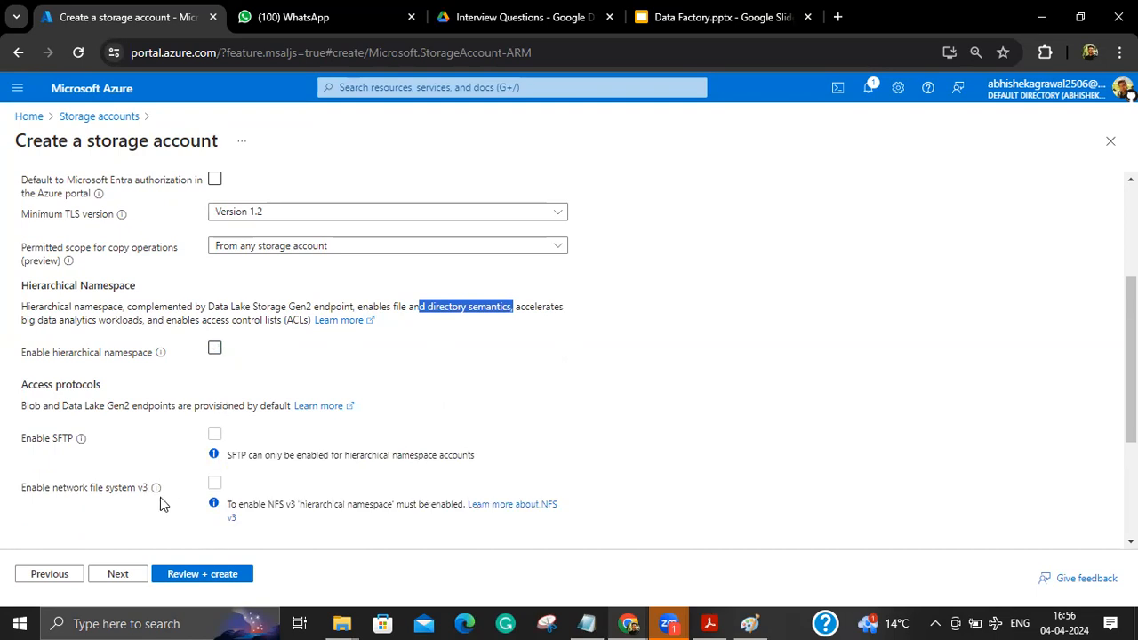
left_click(133, 574)
left_click(133, 574)
left_click(133, 574)
left_click(134, 575)
left_click(132, 575)
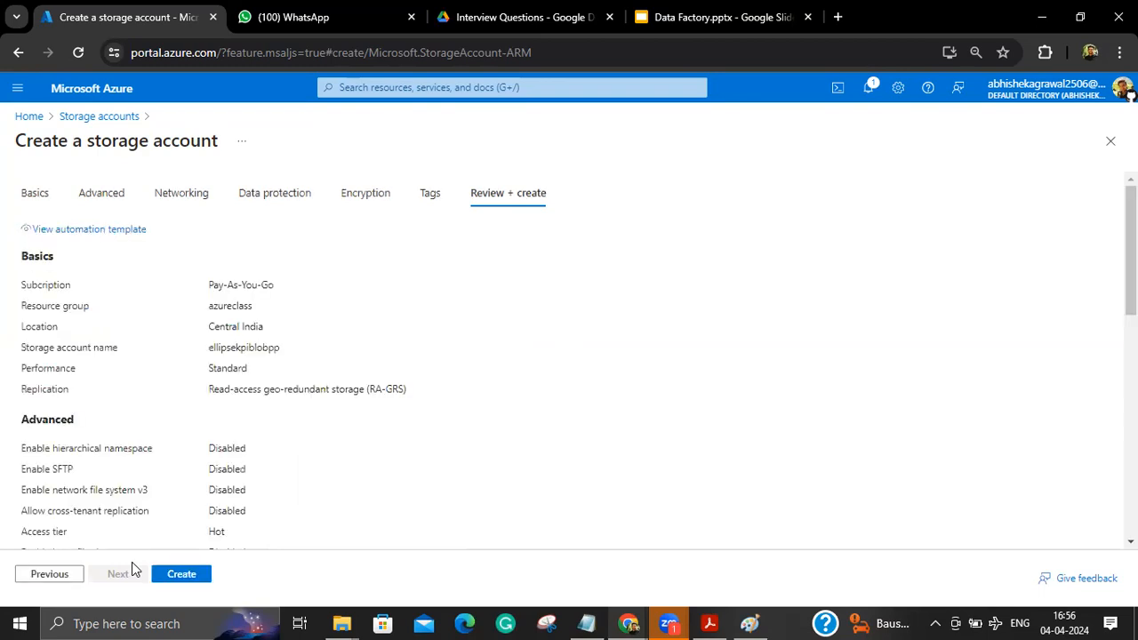
Step: Switch to Notepad and replace all existing notes with the first list item "1)Subscription"
left_click(587, 624)
left_click(656, 331)
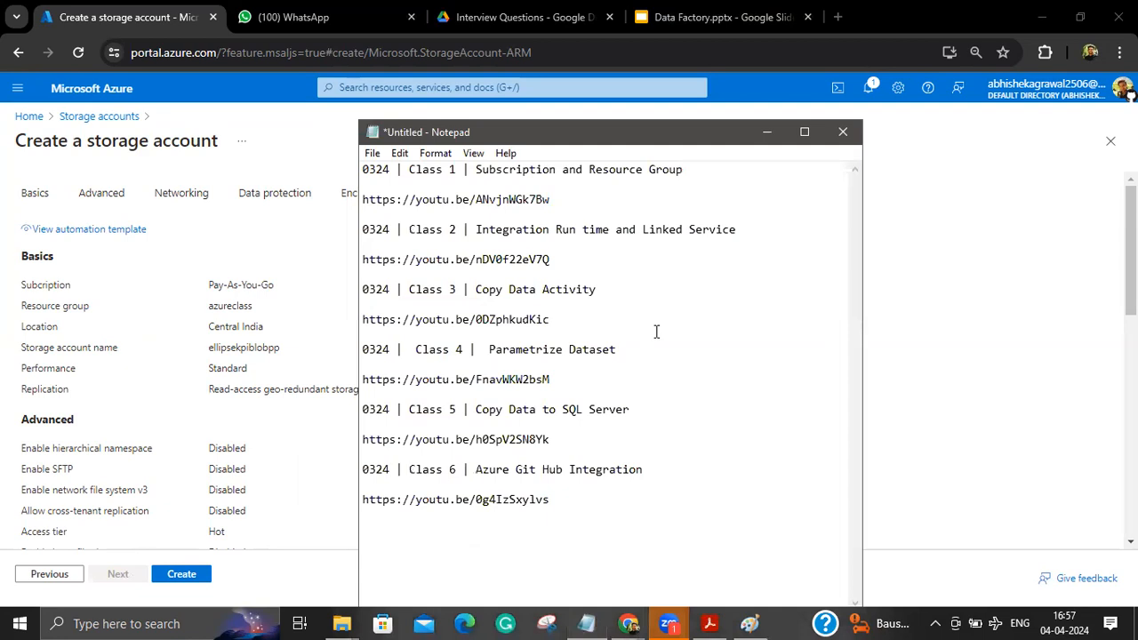
key("ctrl+a")
key("BackSpace")
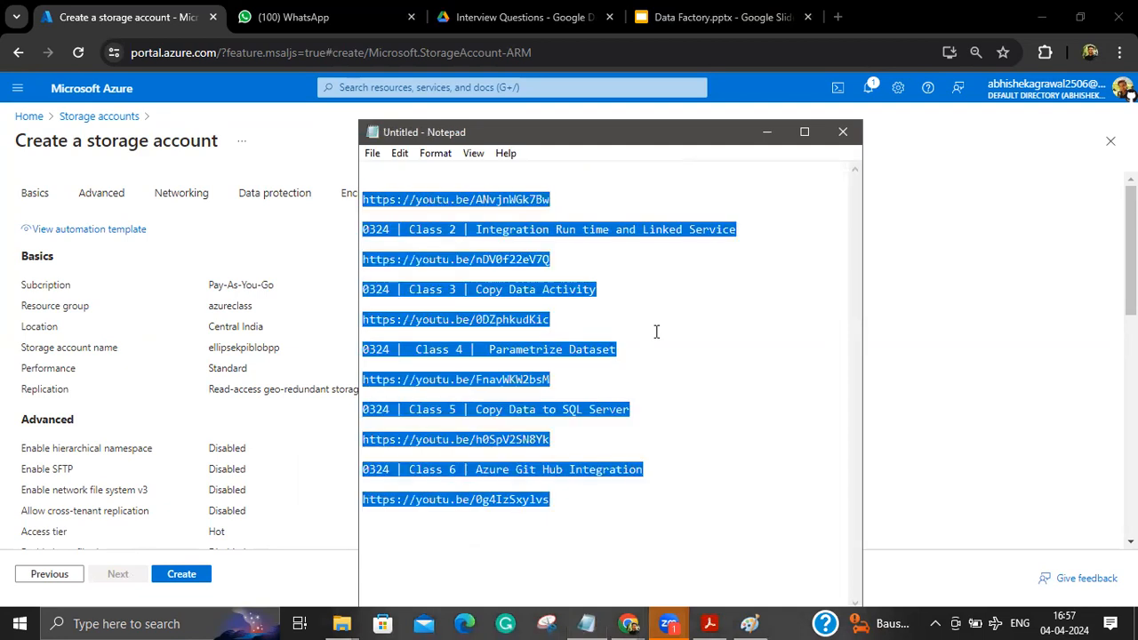
type("1)")
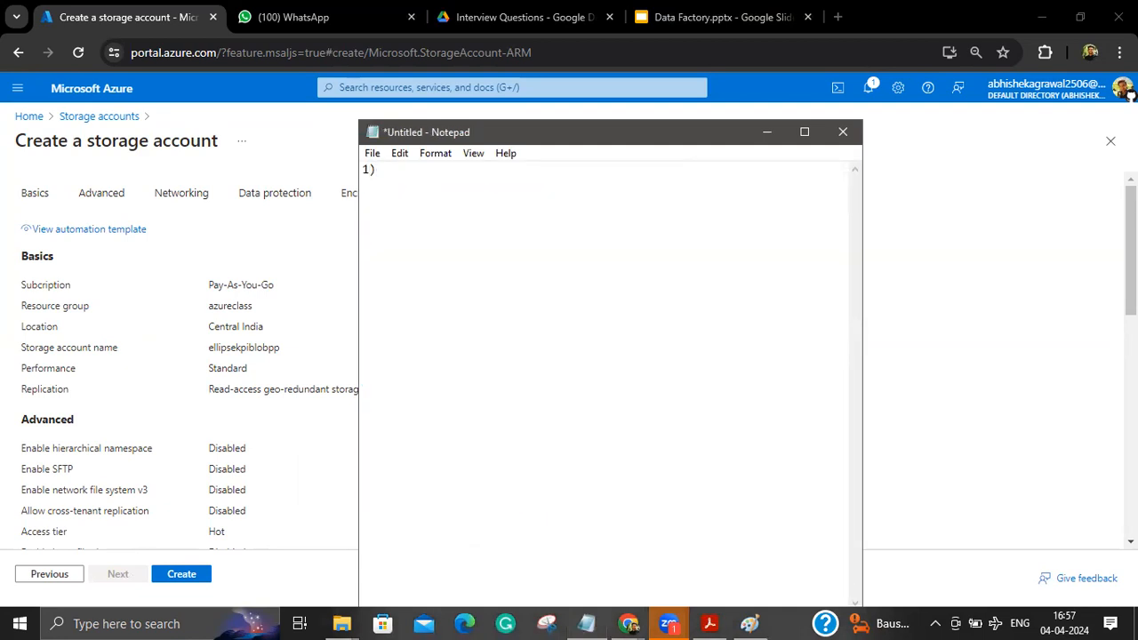
type("Subscription")
key("Return")
type("2)create a sto")
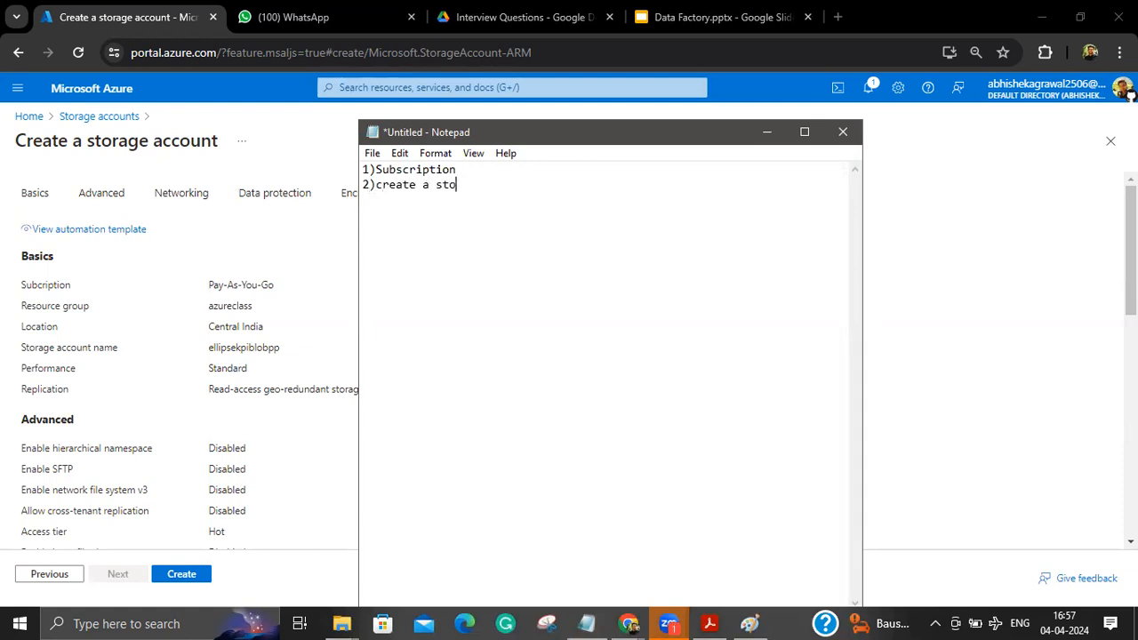
type("rage account")
key("BackSpace")
type("nt")
key("Return")
key("BackSpace")
key("BackSpace")
key("BackSpace")
key("BackSpace")
key("BackSpace")
key("BackSpace")
key("BackSpace")
key("BackSpace")
key("BackSpace")
key("BackSpace")
key("BackSpace")
key("BackSpace")
key("BackSpace")
key("BackSpace")
key("BackSpace")
key("BackSpace")
key("BackSpace")
key("BackSpace")
key("BackSpace")
key("BackSpace")
Step: Write "create resource group" as the second item of the list
type("create s")
key("BackSpace")
type("resourcegrou")
key("BackSpace")
key("BackSpace")
key("BackSpace")
key("BackSpace")
type("gro")
key("BackSpace")
type("roup")
key("Return")
Step: Add the list items "3)create data factory" and "4)create data lake gen2 and blob service"
type("3)create")
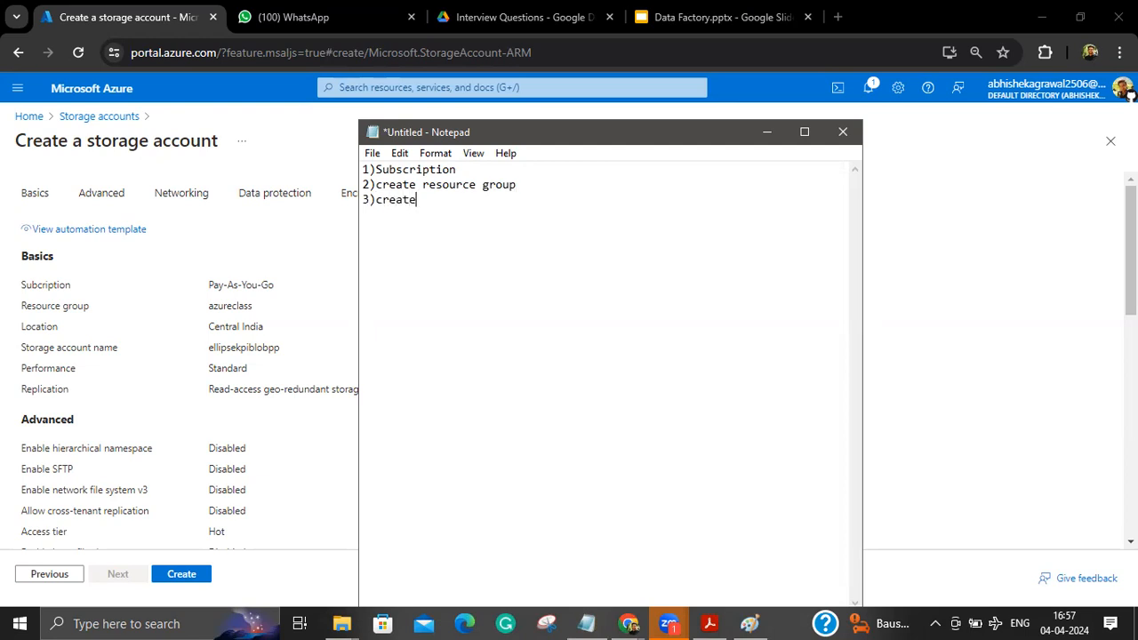
type(" data factory")
key("Return")
type("4)")
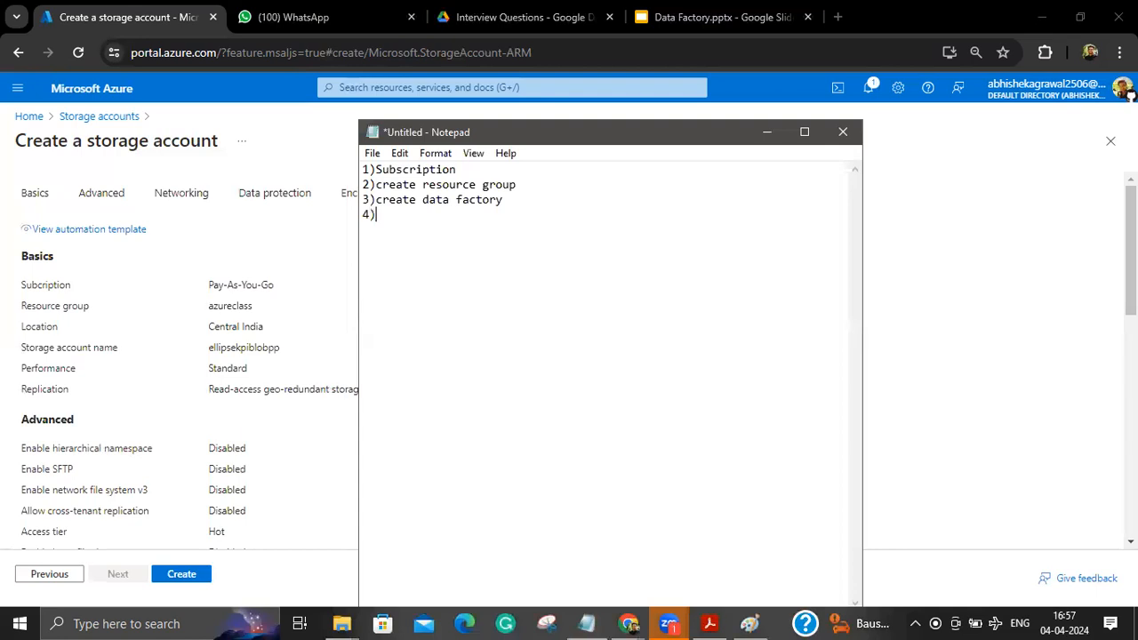
type("create data lake gen2 a")
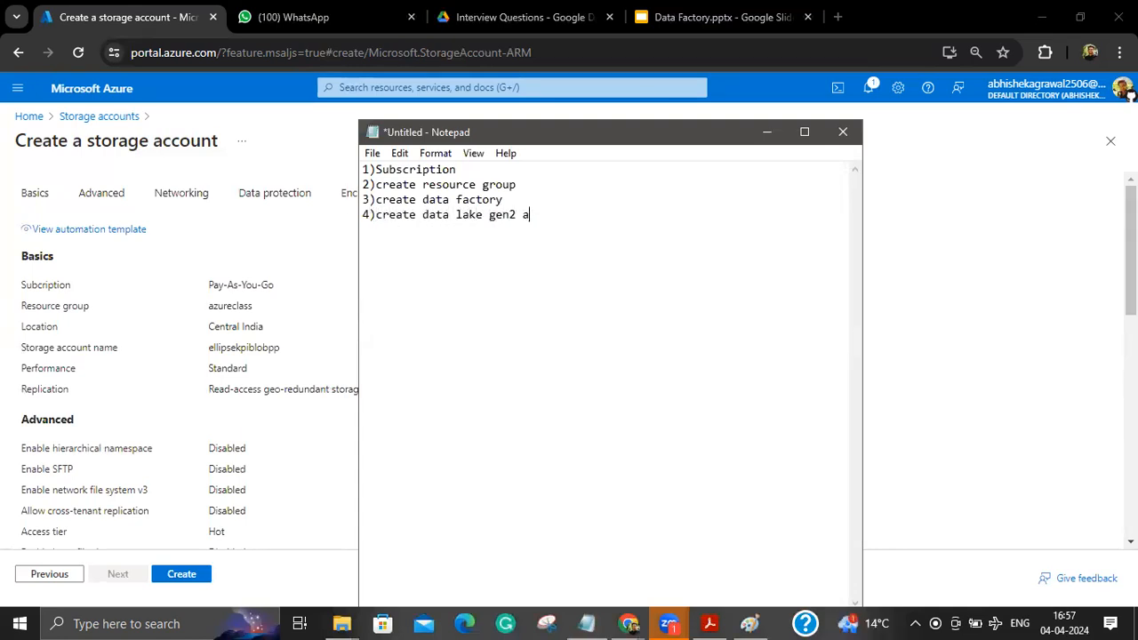
type("nd blob service")
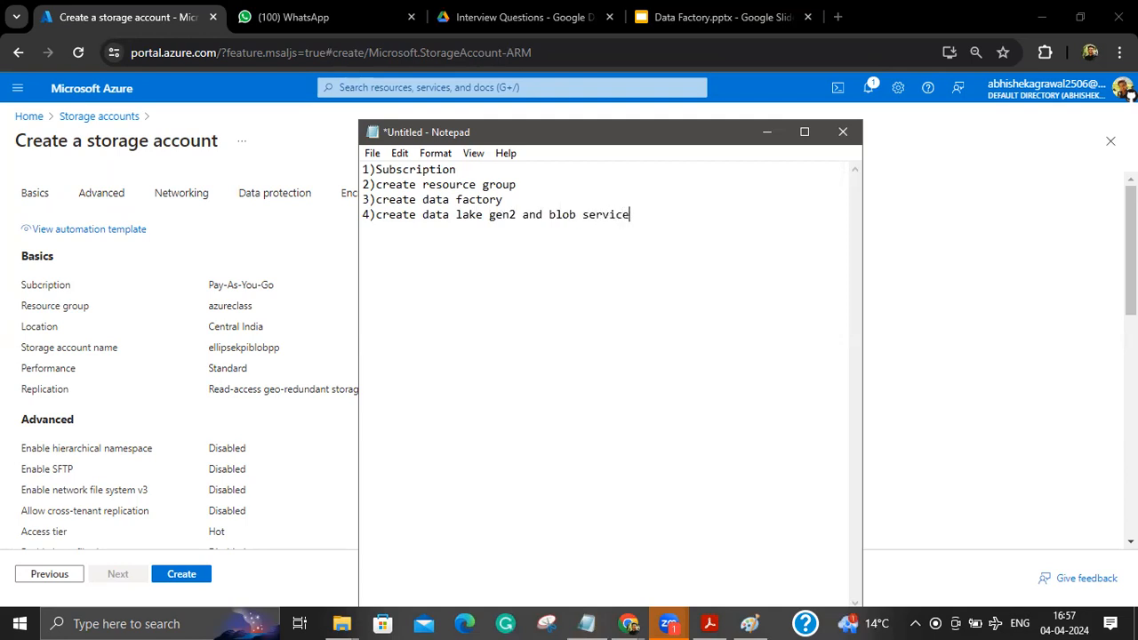
Step: Highlight the four list items in the notes to review the setup tasks
key("ctrl+a")
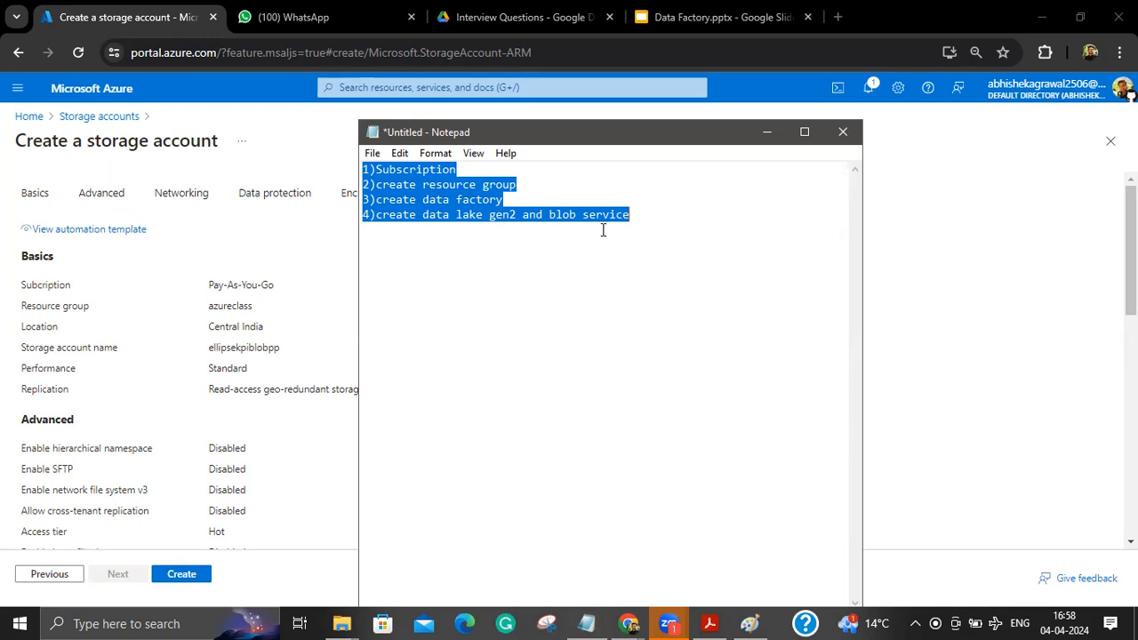
left_click(652, 211)
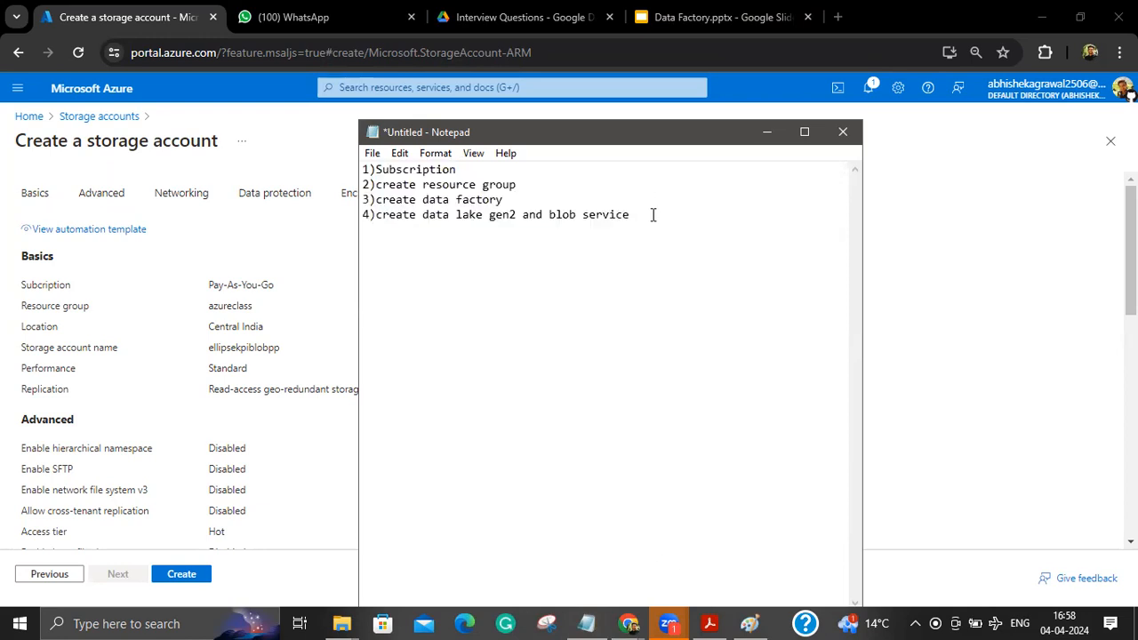
left_click_drag(653, 214, 354, 169)
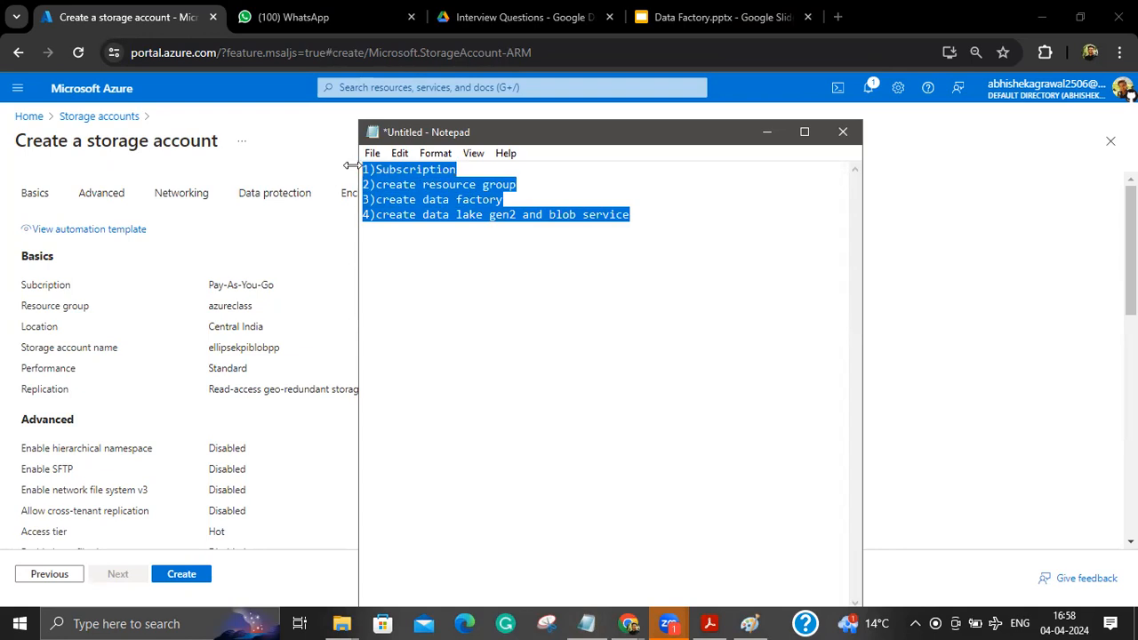
left_click(678, 222)
left_click_drag(669, 222, 258, 173)
left_click(647, 209)
left_click_drag(632, 214, 333, 148)
left_click(653, 223)
left_click_drag(655, 223, 346, 170)
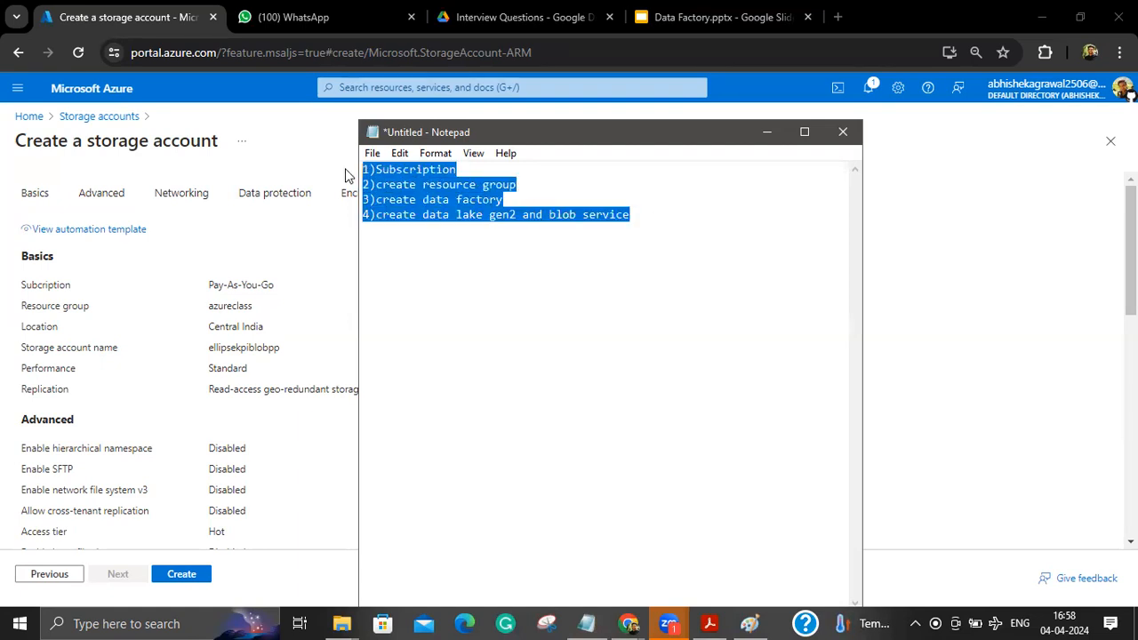
left_click(638, 221)
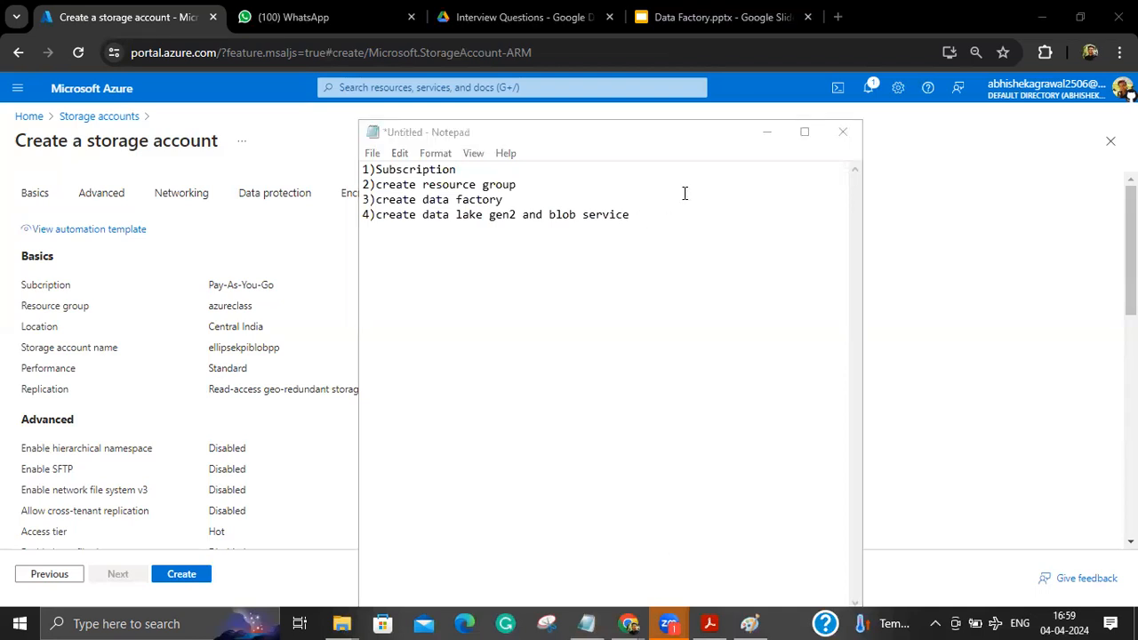
left_click_drag(693, 214, 327, 148)
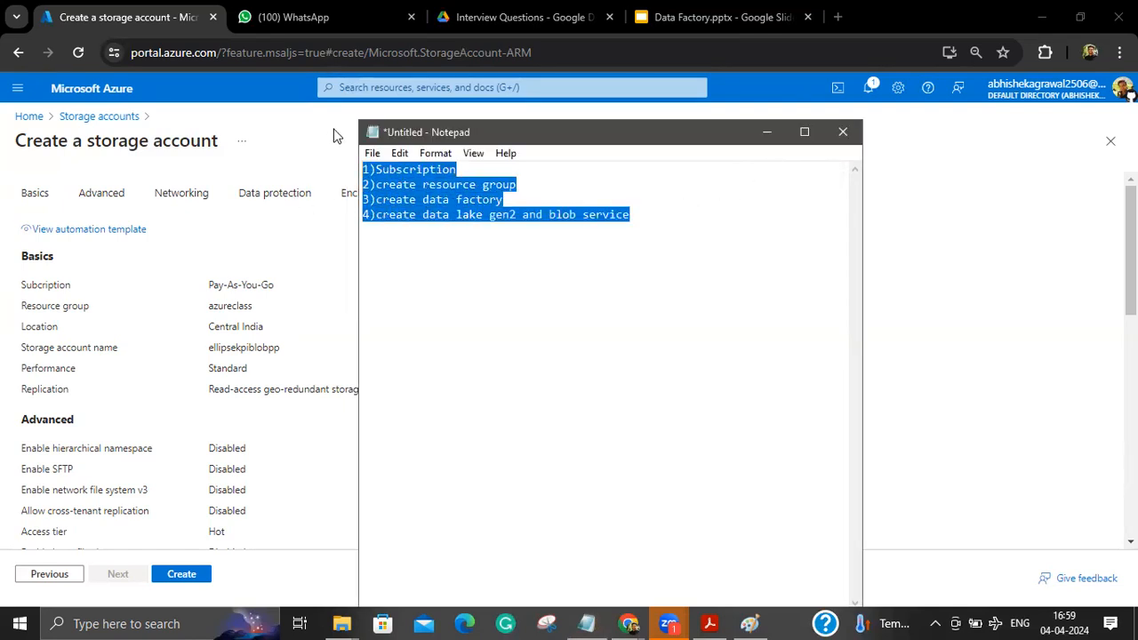